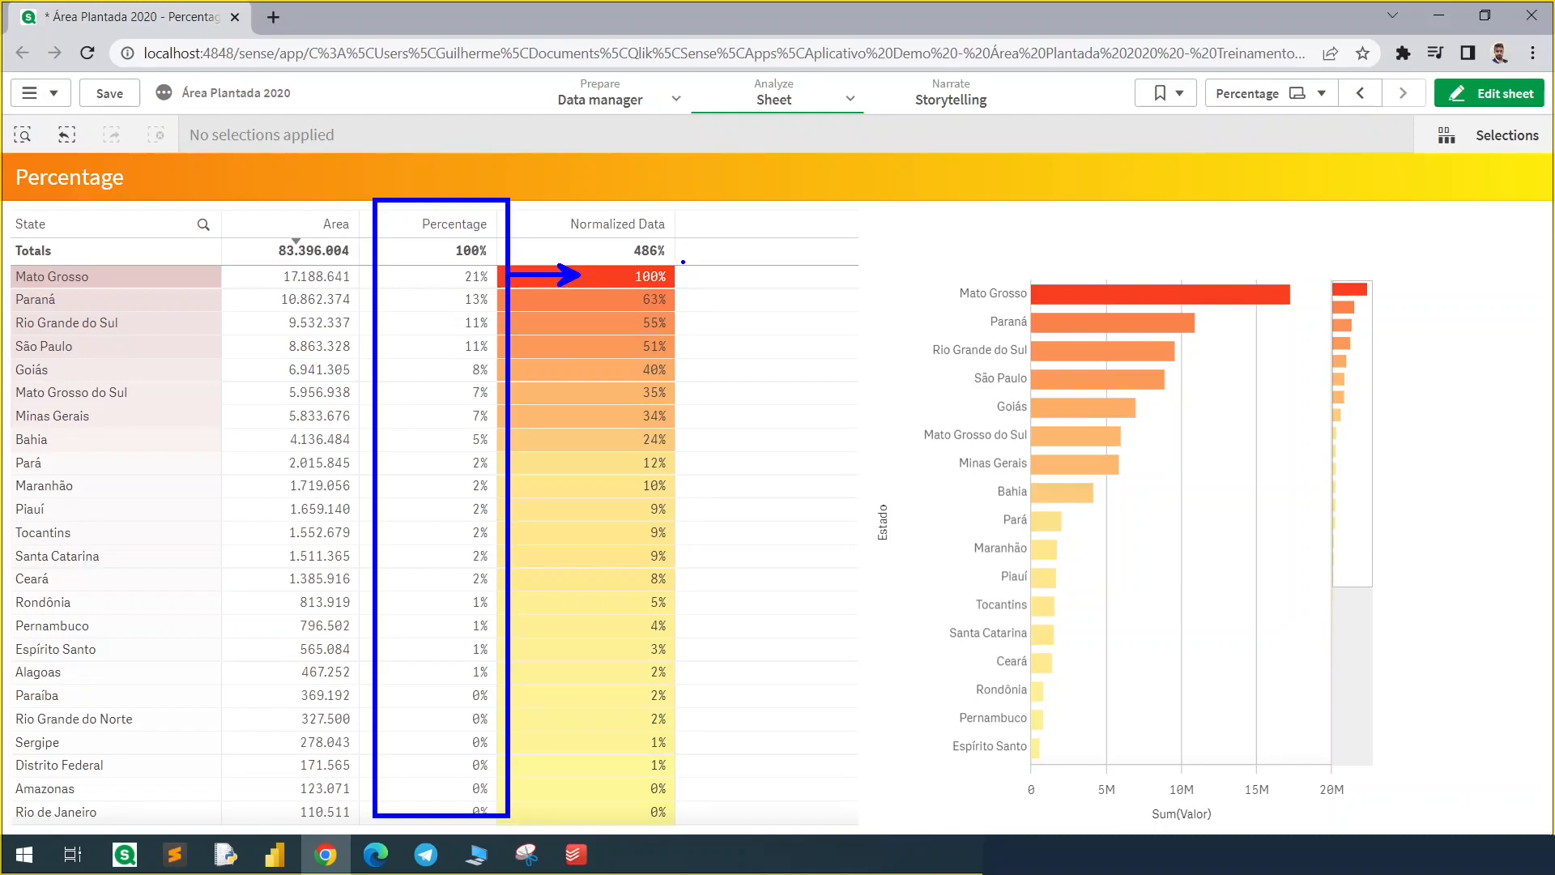
{"action": "mouse_move", "coordinate": [683, 261]}
{"action": "left_mouse_down"}
{"action": "mouse_move", "coordinate": [601, 462]}
{"action": "mouse_move", "coordinate": [606, 807]}
{"action": "left_mouse_up"}
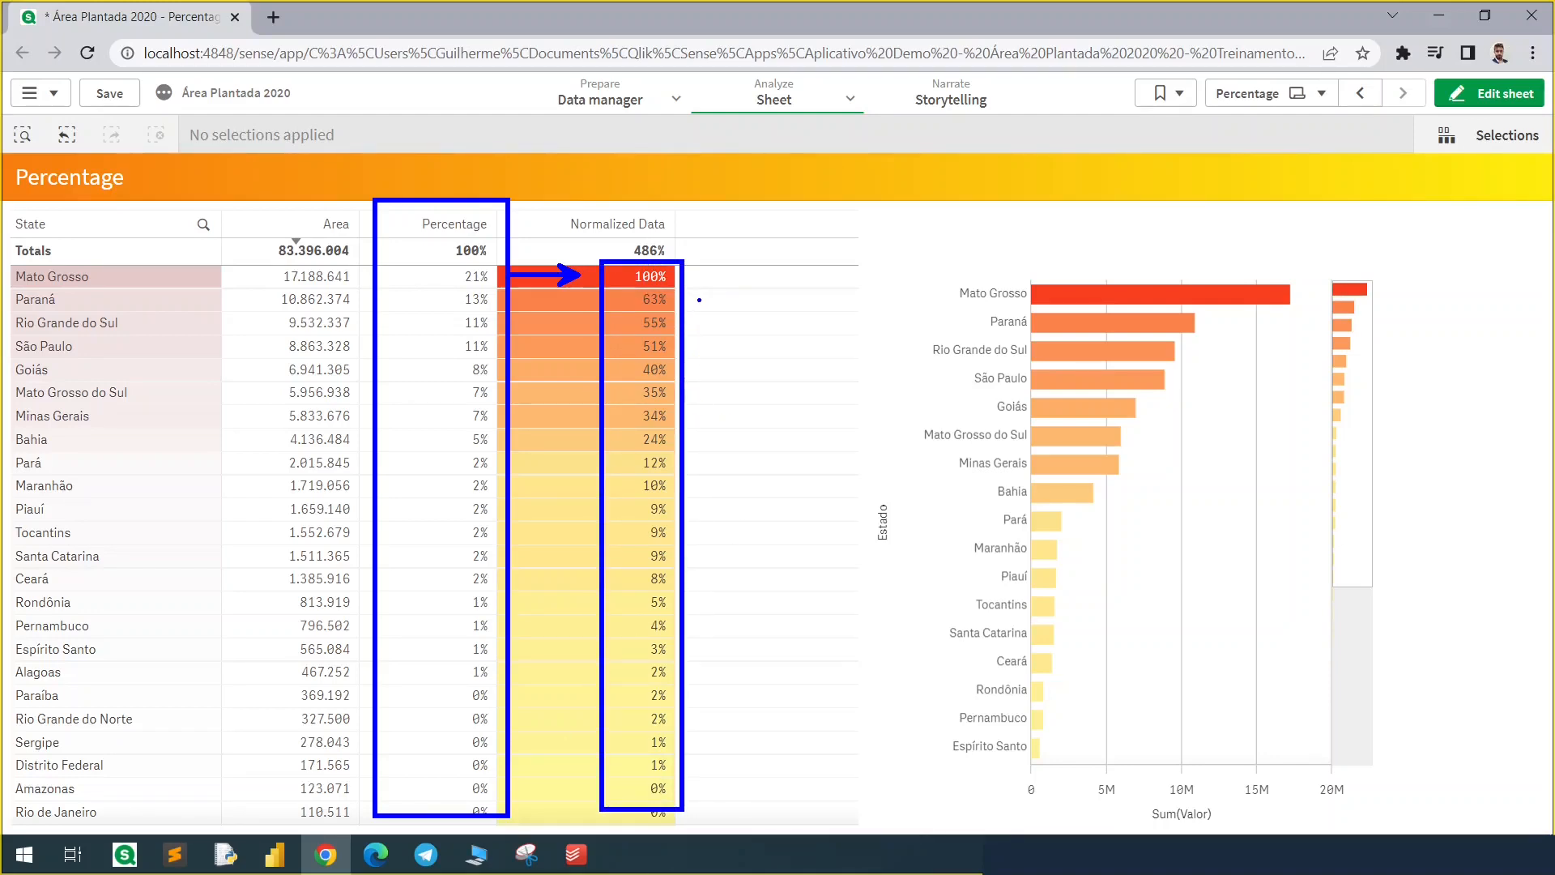
{"action": "key", "text": "Escape"}
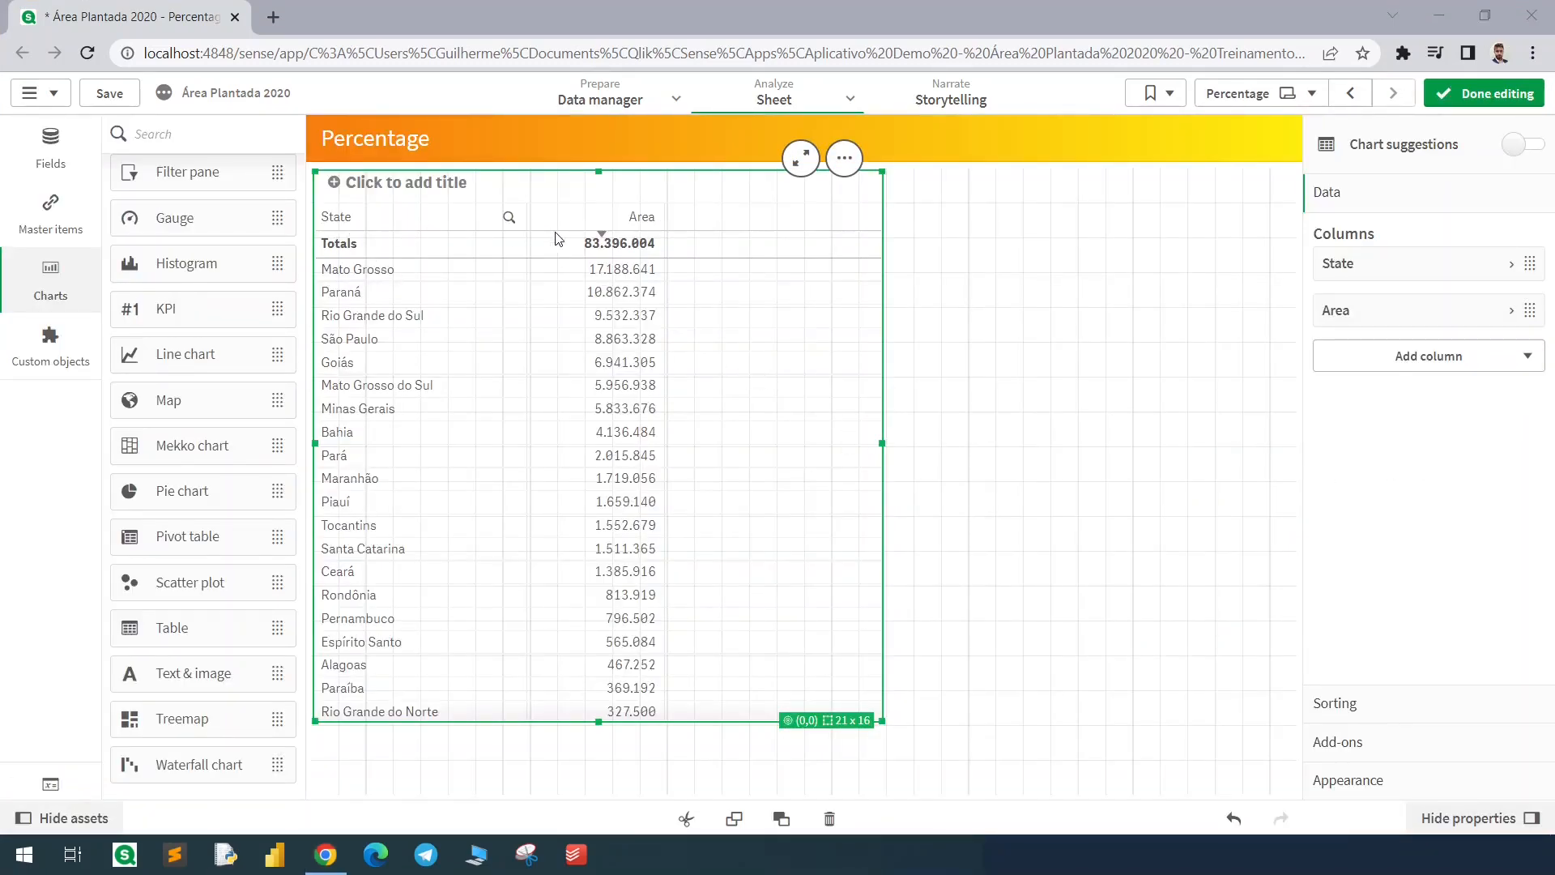
{"action": "left_click", "coordinate": [1394, 317]}
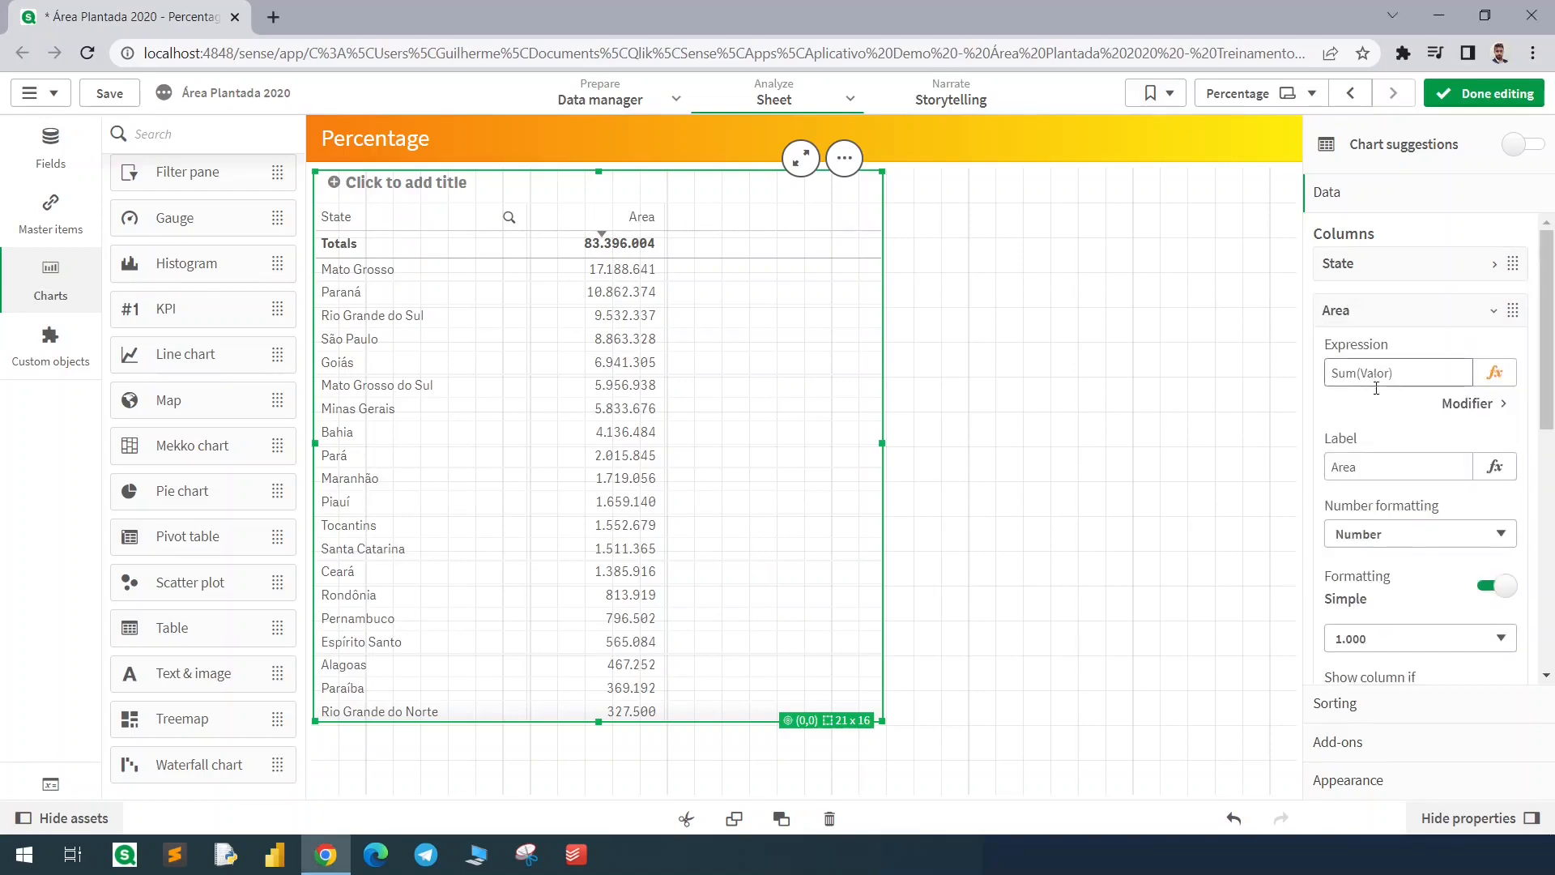
{"action": "left_click", "coordinate": [1400, 316]}
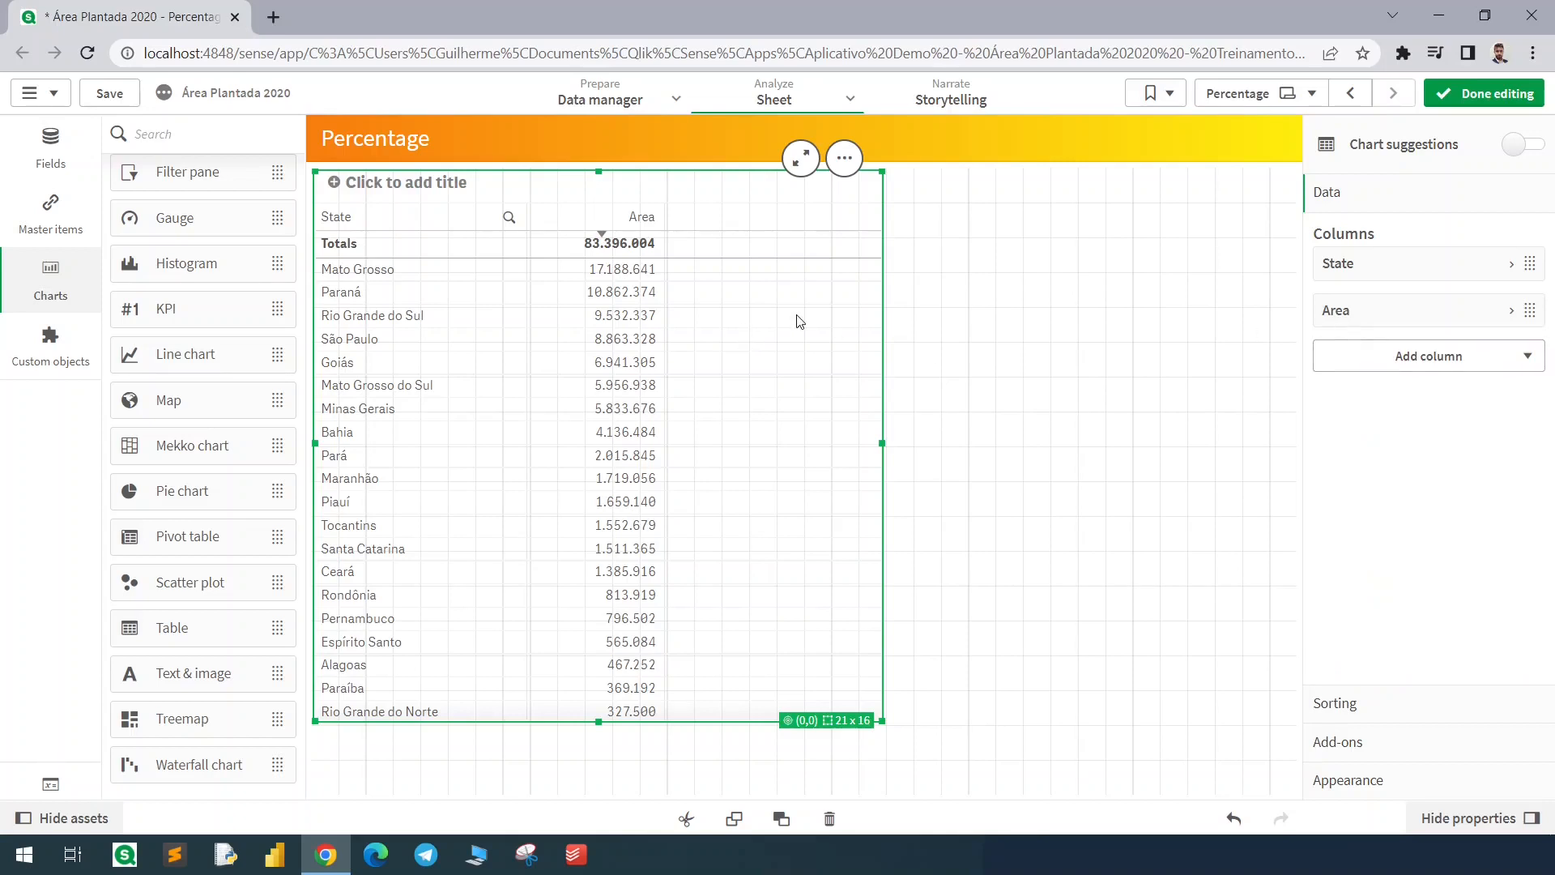
{"action": "key", "text": "ctrl+2"}
{"action": "mouse_move", "coordinate": [668, 217]}
{"action": "left_mouse_down"}
{"action": "mouse_move", "coordinate": [726, 324]}
{"action": "mouse_move", "coordinate": [836, 694]}
{"action": "left_mouse_up"}
{"action": "mouse_move", "coordinate": [558, 230]}
{"action": "left_mouse_down"}
{"action": "mouse_move", "coordinate": [746, 271]}
{"action": "mouse_move", "coordinate": [746, 290]}
{"action": "left_mouse_up"}
{"action": "key", "text": "Escape"}
Duplicate the table's Area column and set the copy's expression to Sum(Total Valor)
{"action": "right_click", "coordinate": [1384, 312]}
{"action": "left_click", "coordinate": [1291, 255]}
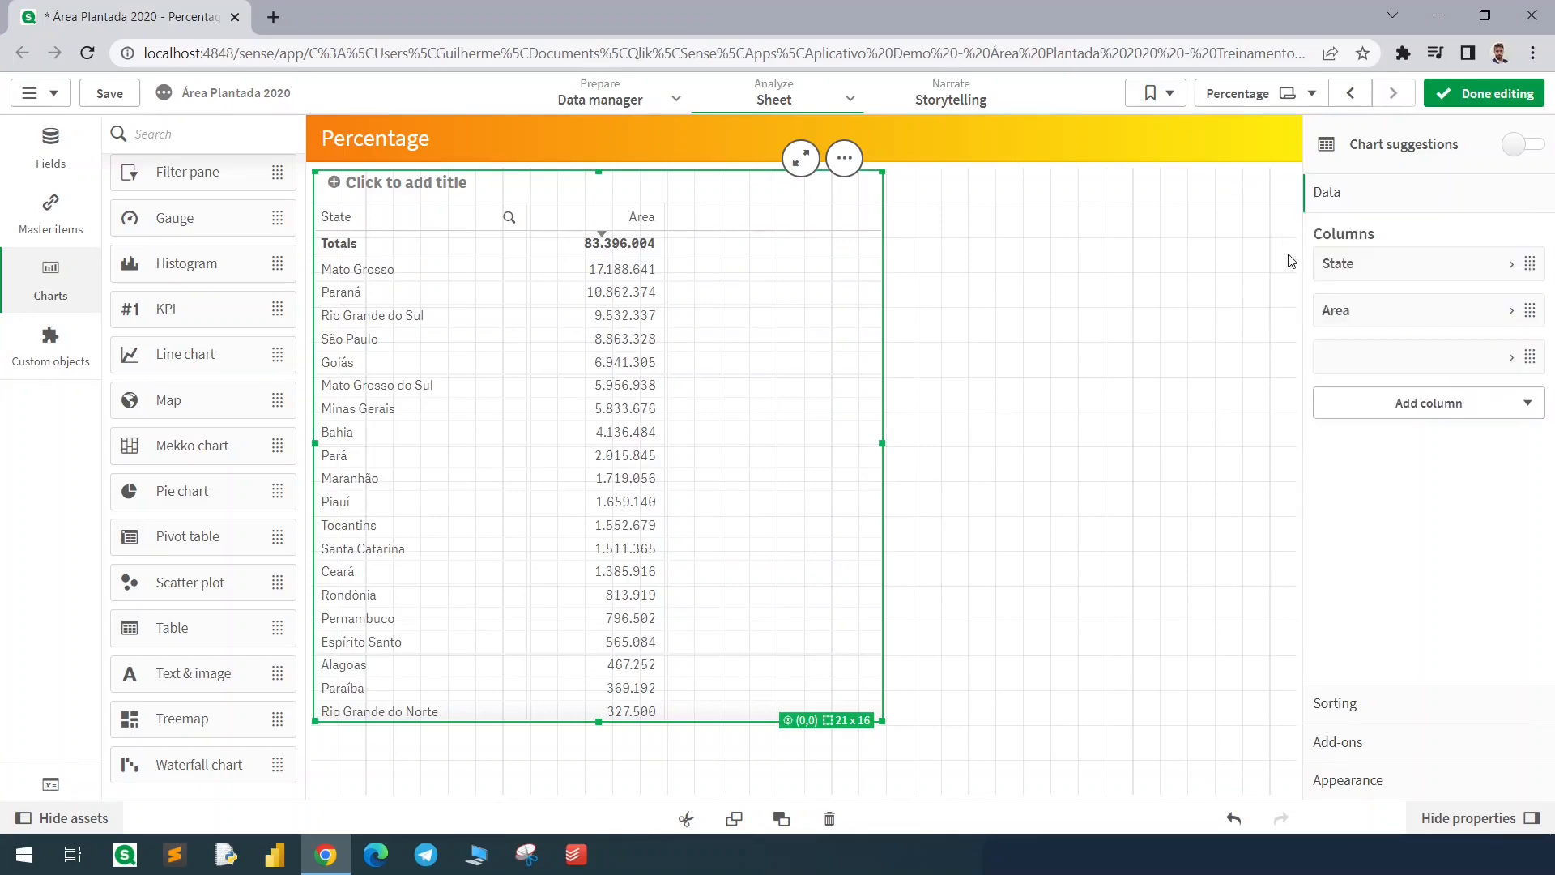
{"action": "left_click", "coordinate": [1378, 357]}
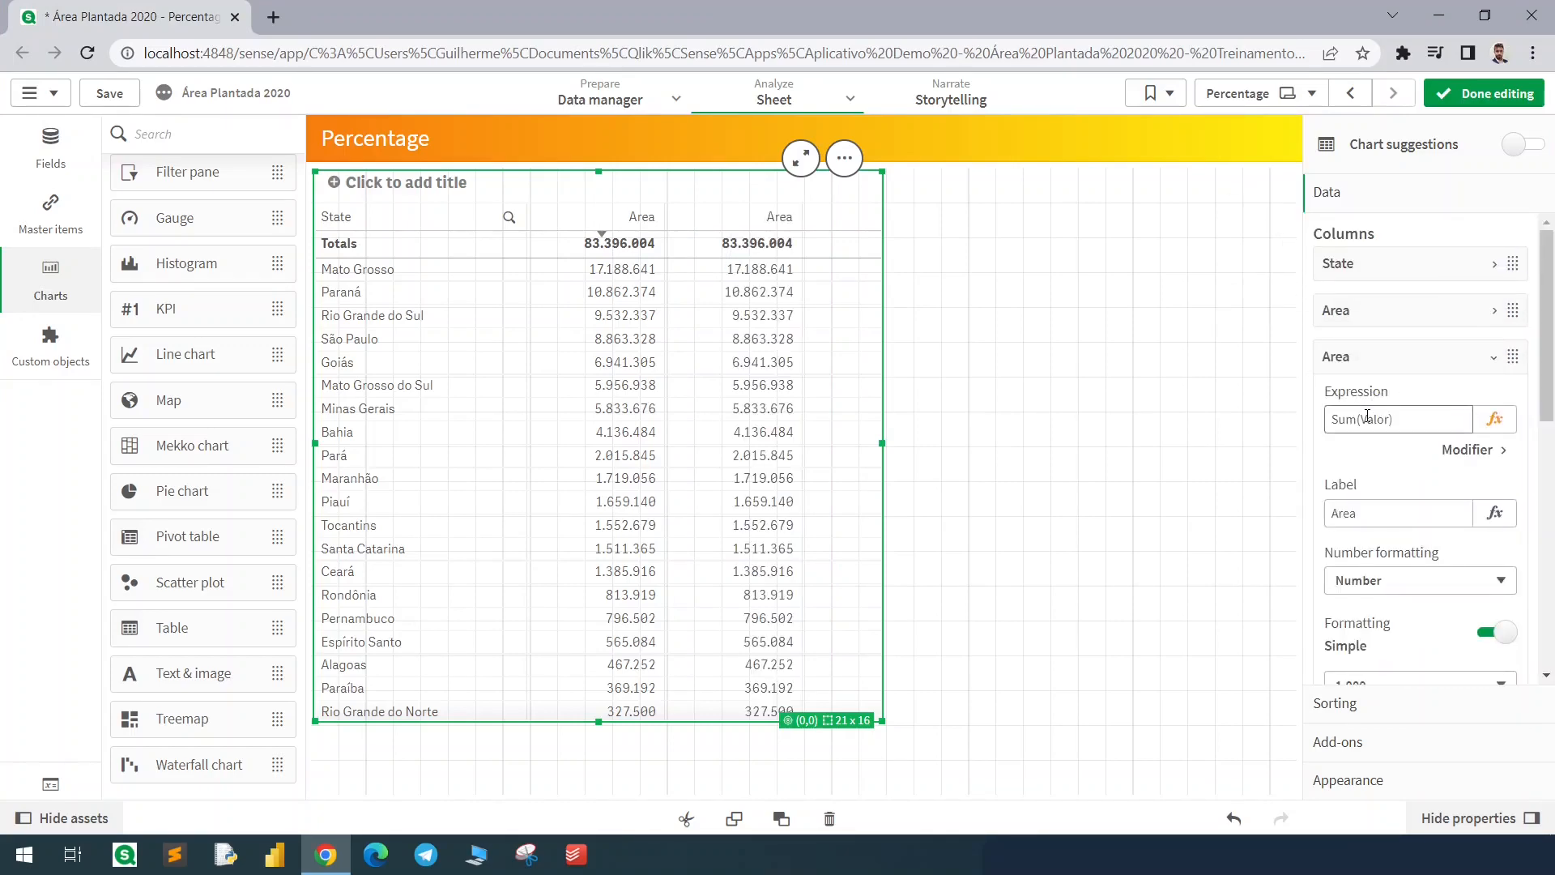
{"action": "left_click", "coordinate": [1495, 418]}
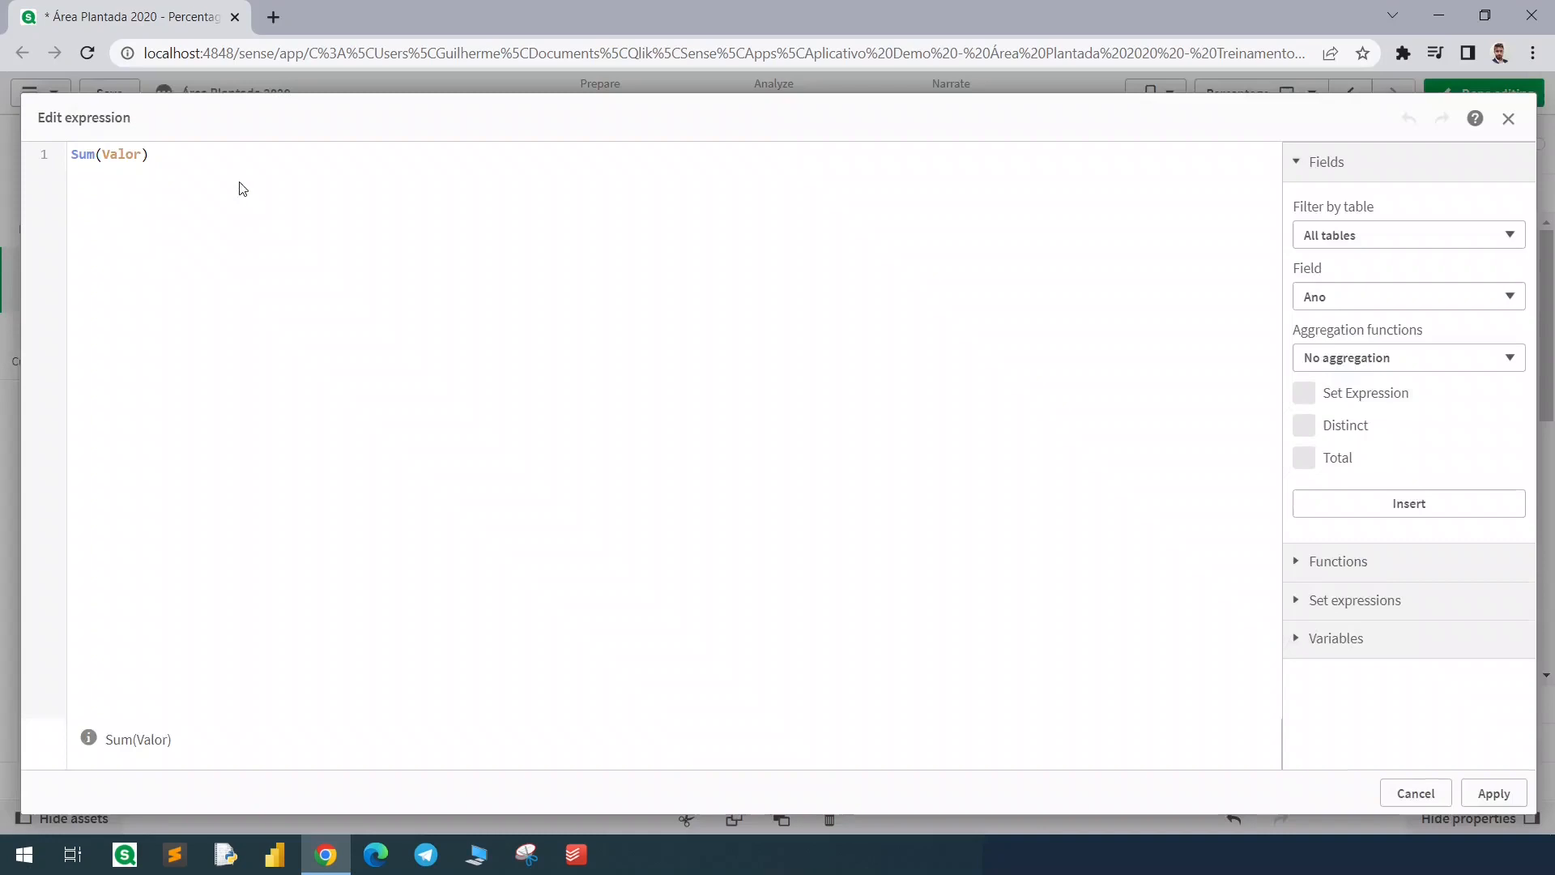
{"action": "left_click", "coordinate": [104, 155]}
{"action": "type", "text": "Total"}
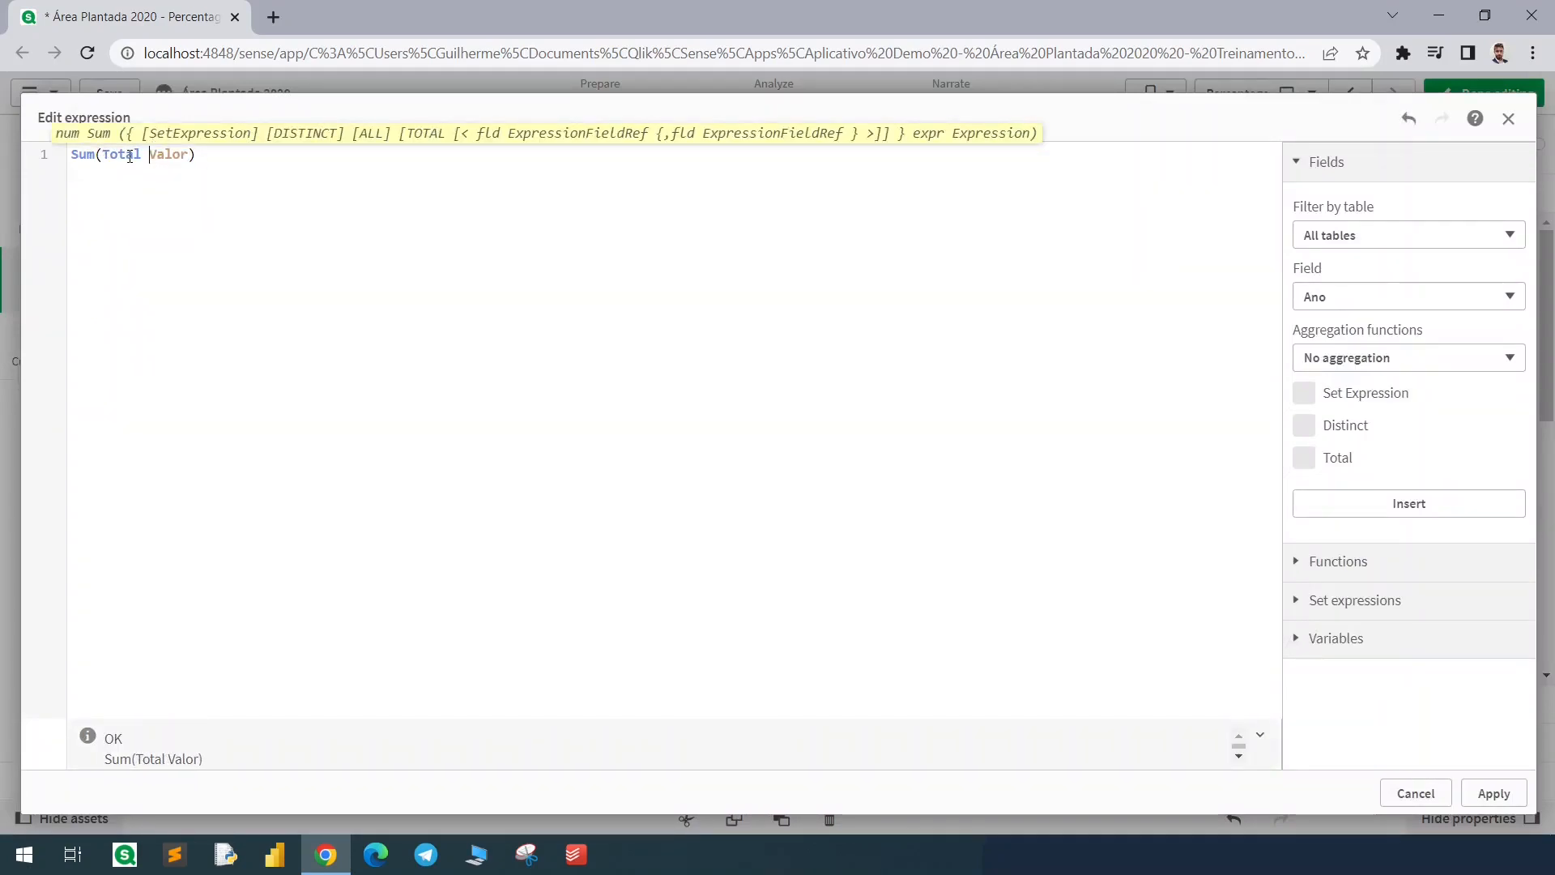
{"action": "left_click", "coordinate": [1492, 792]}
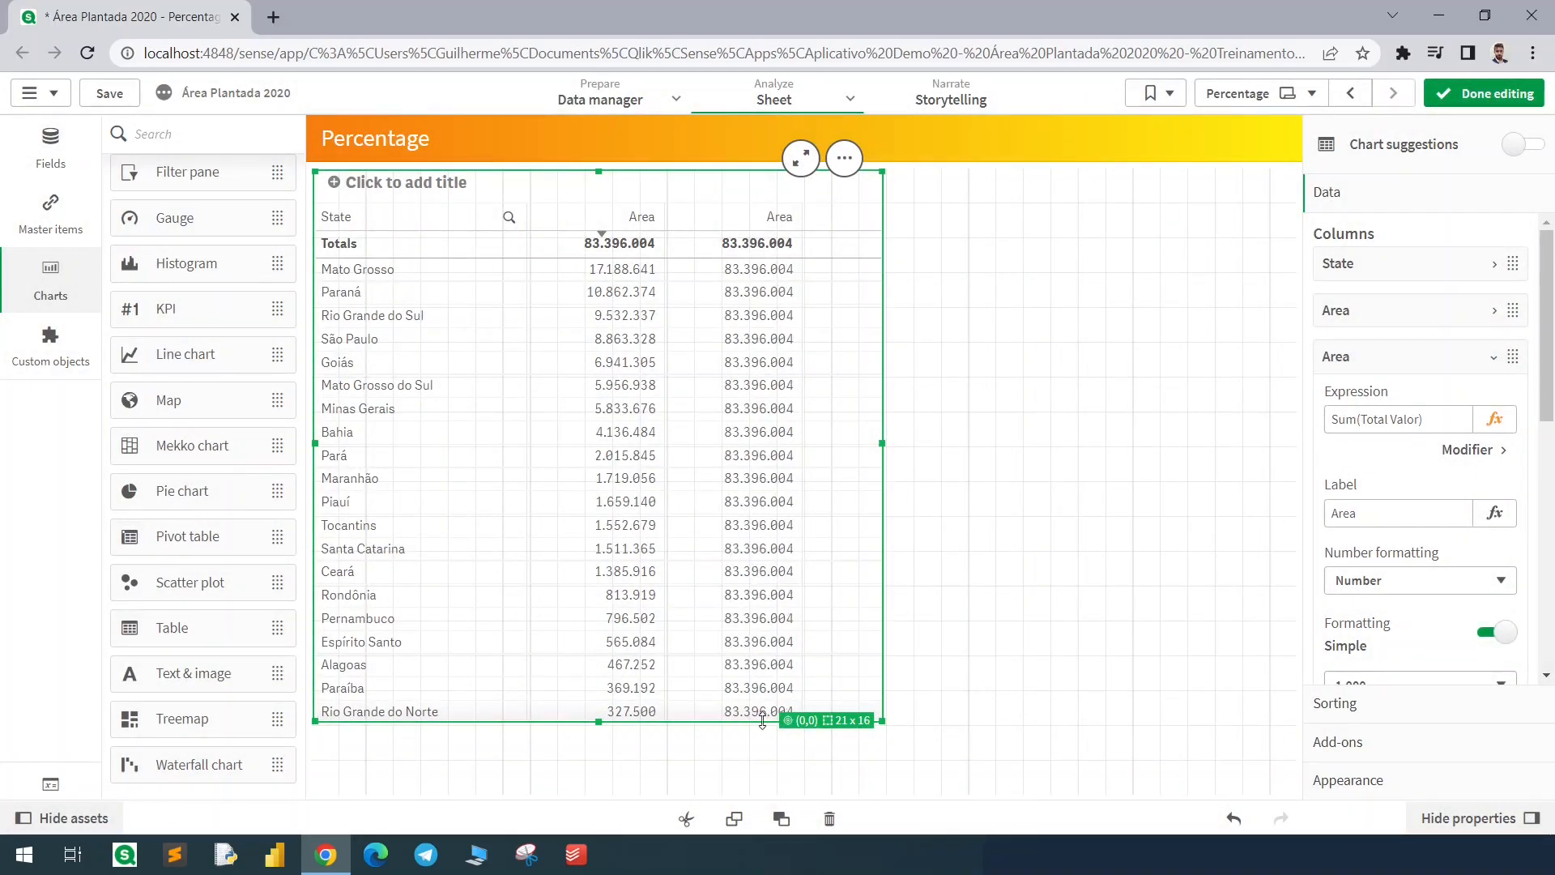
{"action": "left_click", "coordinate": [1374, 359]}
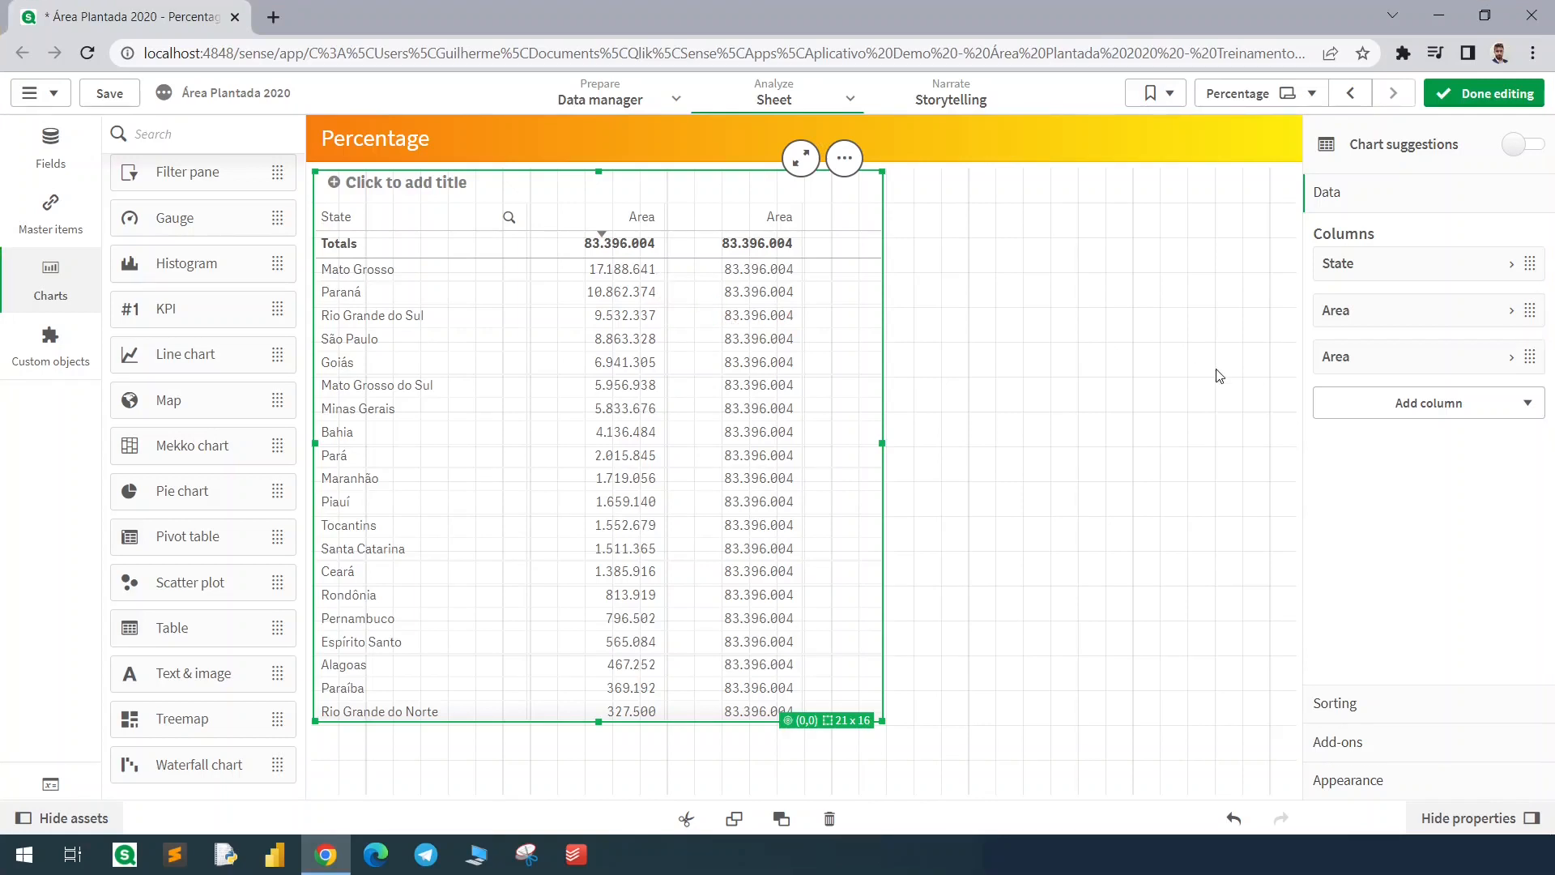
Extend the duplicated Area column's expression to Sum(Valor) / Sum(Total Valor), with each part on its own line
{"action": "left_click", "coordinate": [1336, 356]}
{"action": "left_click_drag", "start_coordinate": [1436, 418], "coordinate": [1309, 428]}
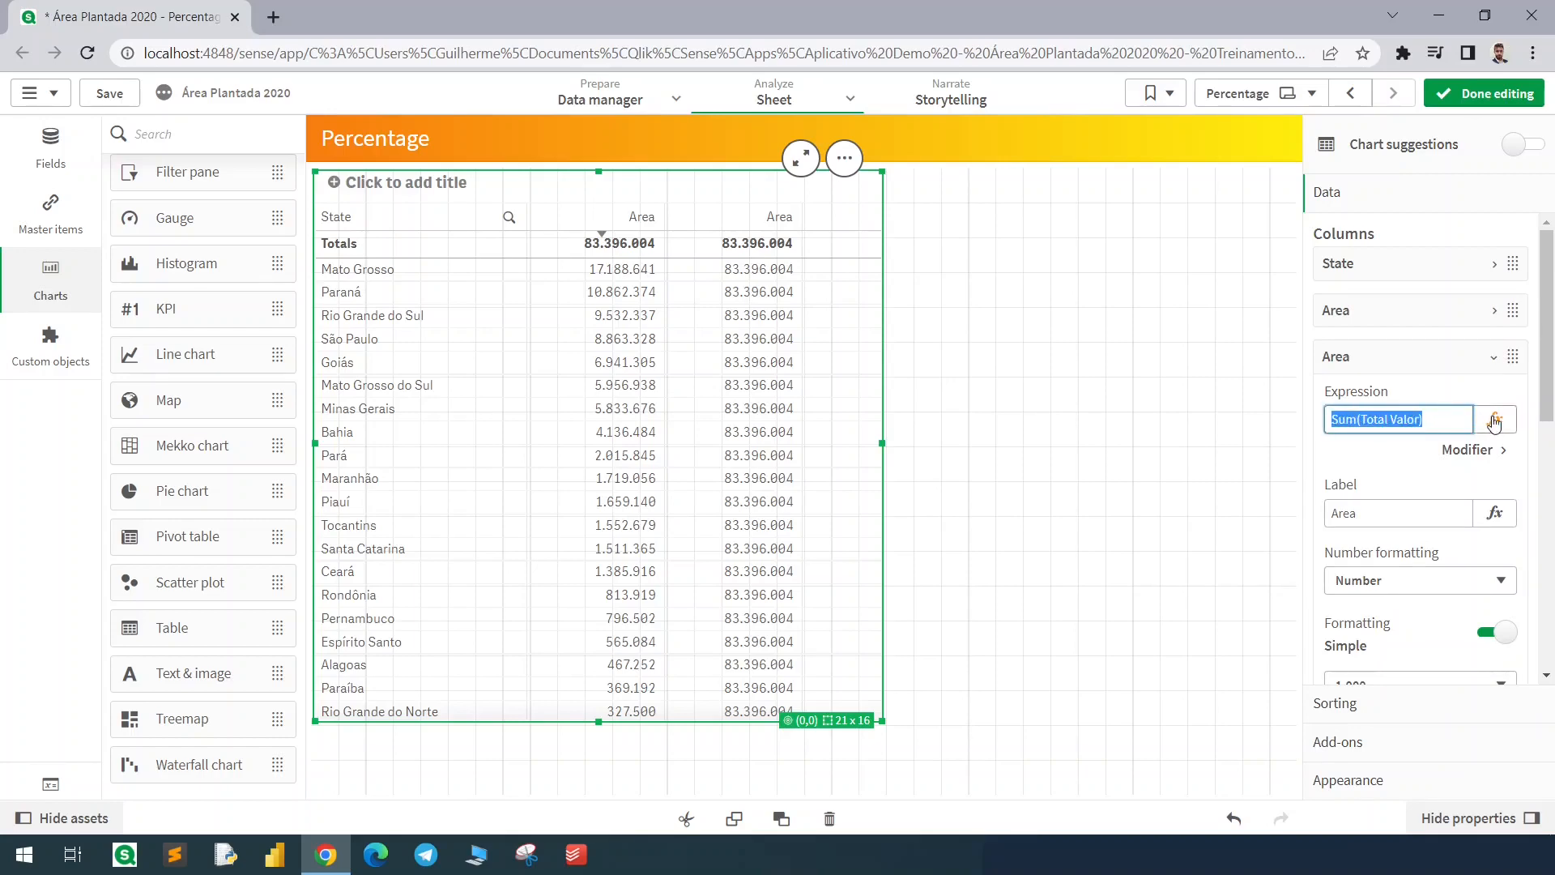
{"action": "left_click", "coordinate": [1494, 419]}
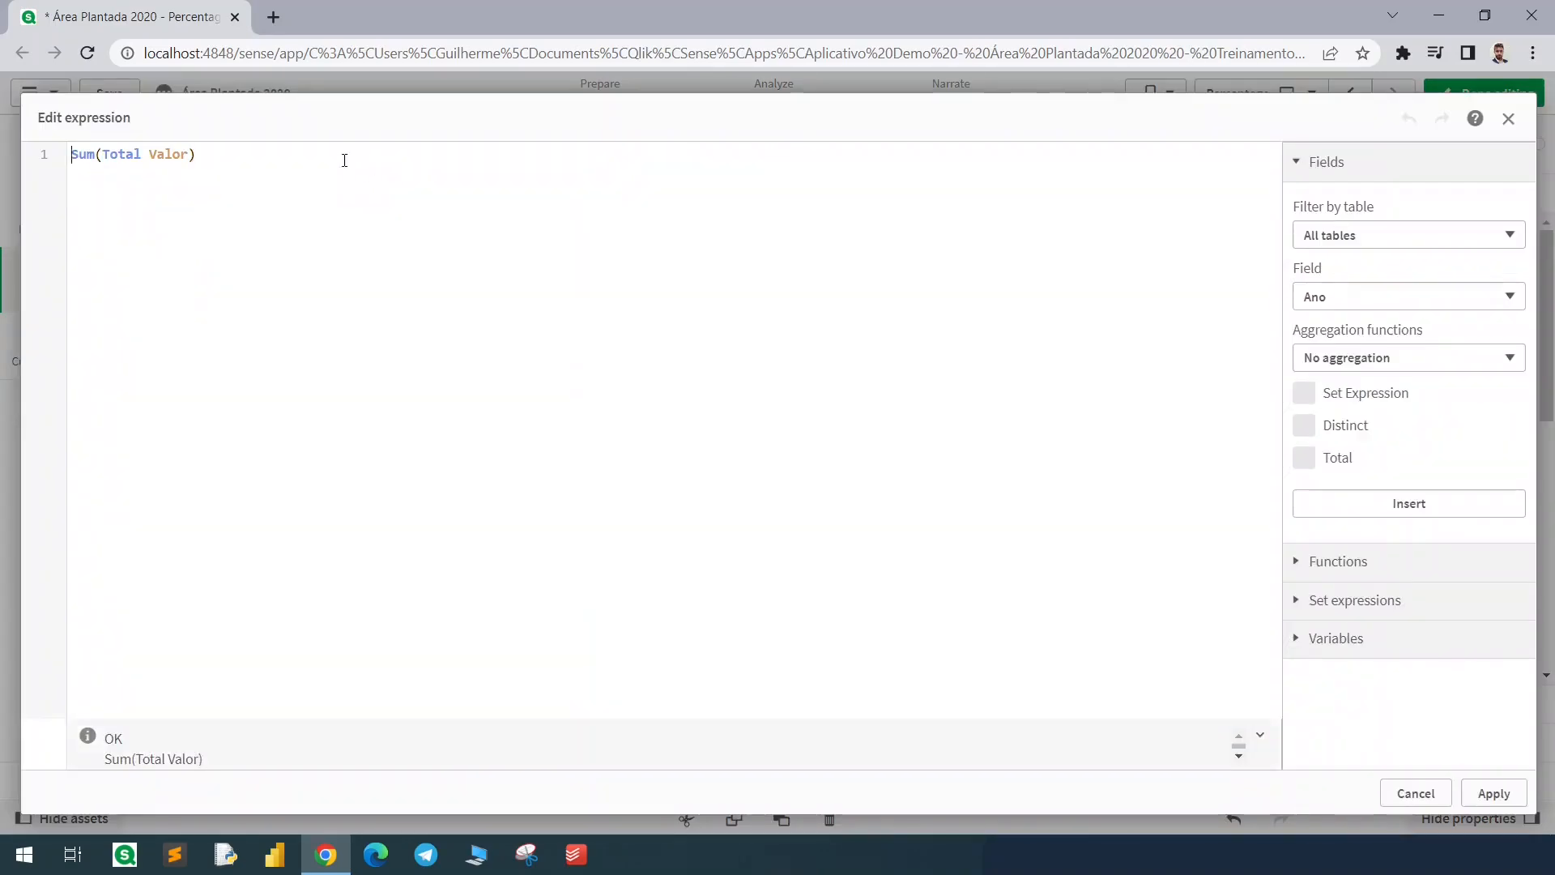
{"action": "key", "text": "Return"}
{"action": "type", "text": "Sum(Valor)"}
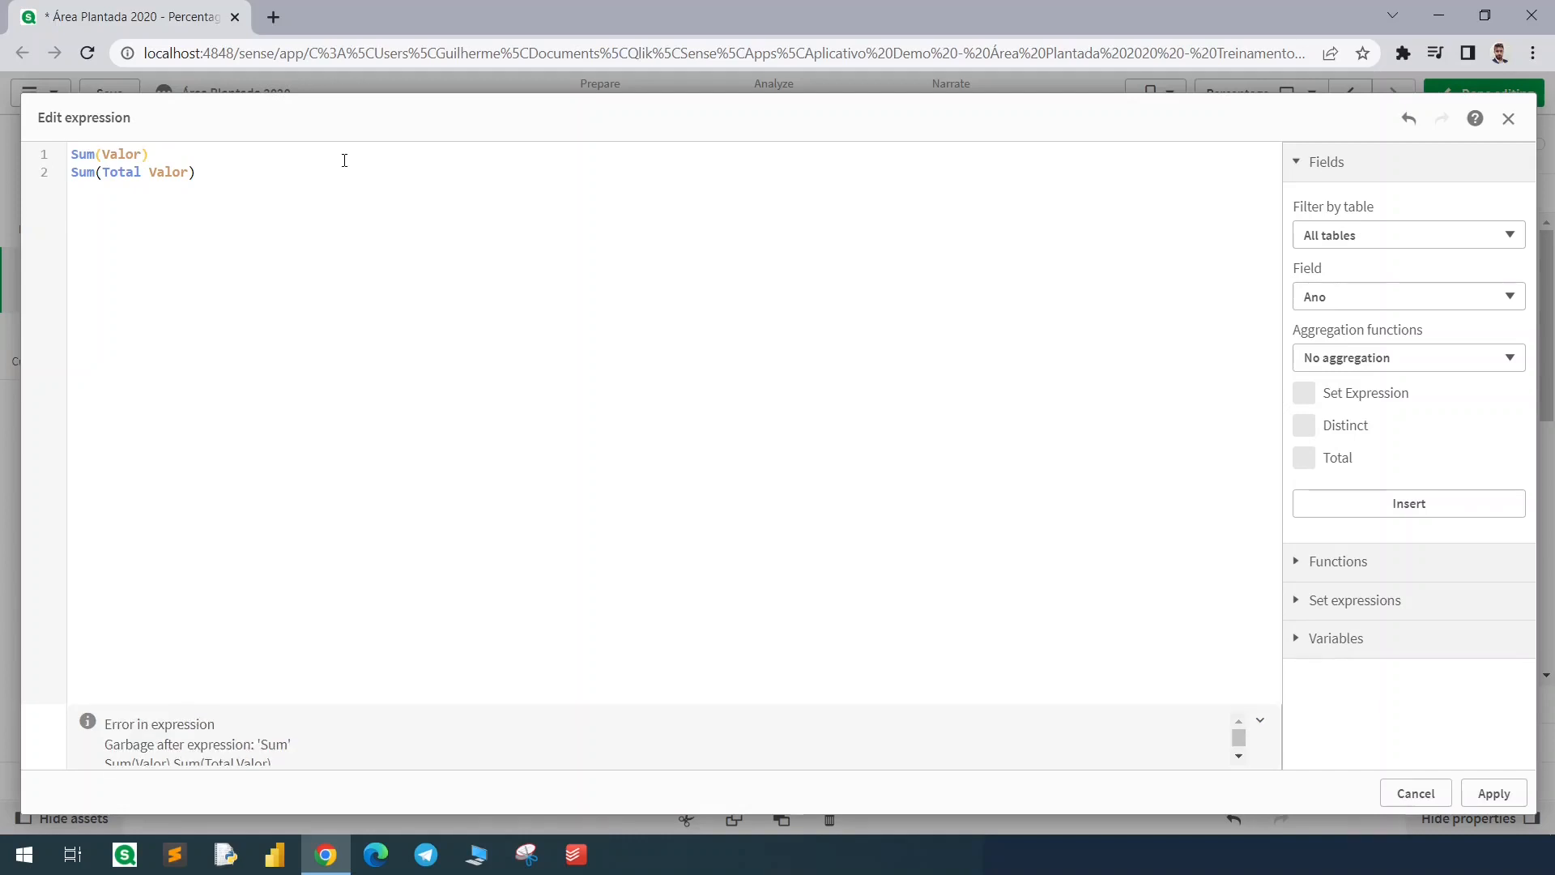
{"action": "key", "text": "Return"}
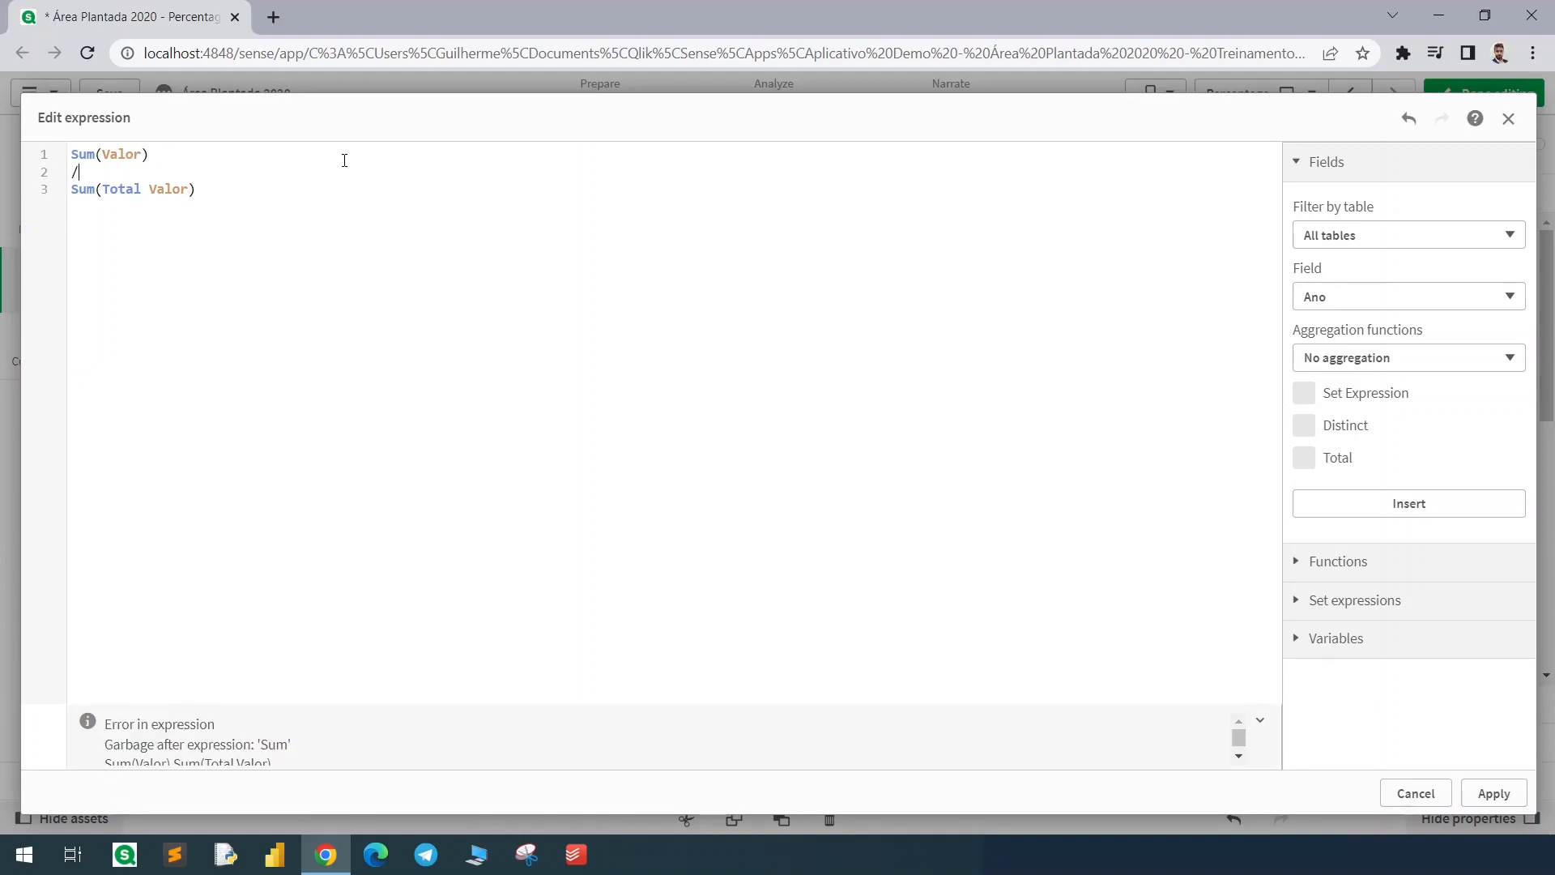
{"action": "type", "text": "/"}
{"action": "left_click", "coordinate": [252, 217]}
{"action": "left_click", "coordinate": [1492, 793]}
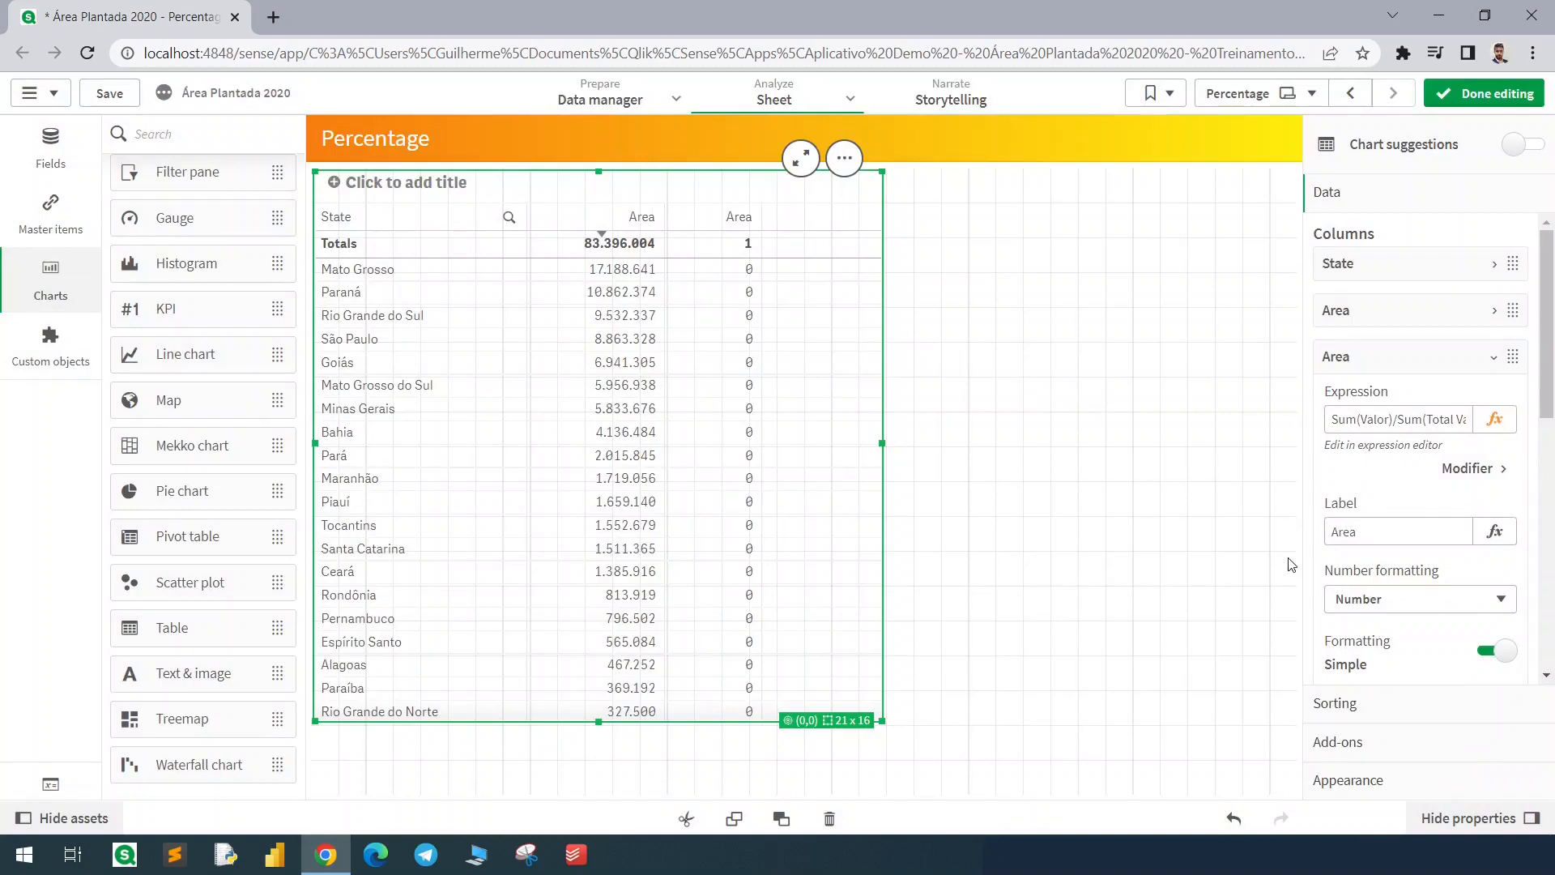
Set the number formatting of the duplicated Area column to the whole-percent format 12%
{"action": "scroll", "coordinate": [1418, 527], "scroll_direction": "down", "scroll_amount": 3}
{"action": "left_click", "coordinate": [1383, 502]}
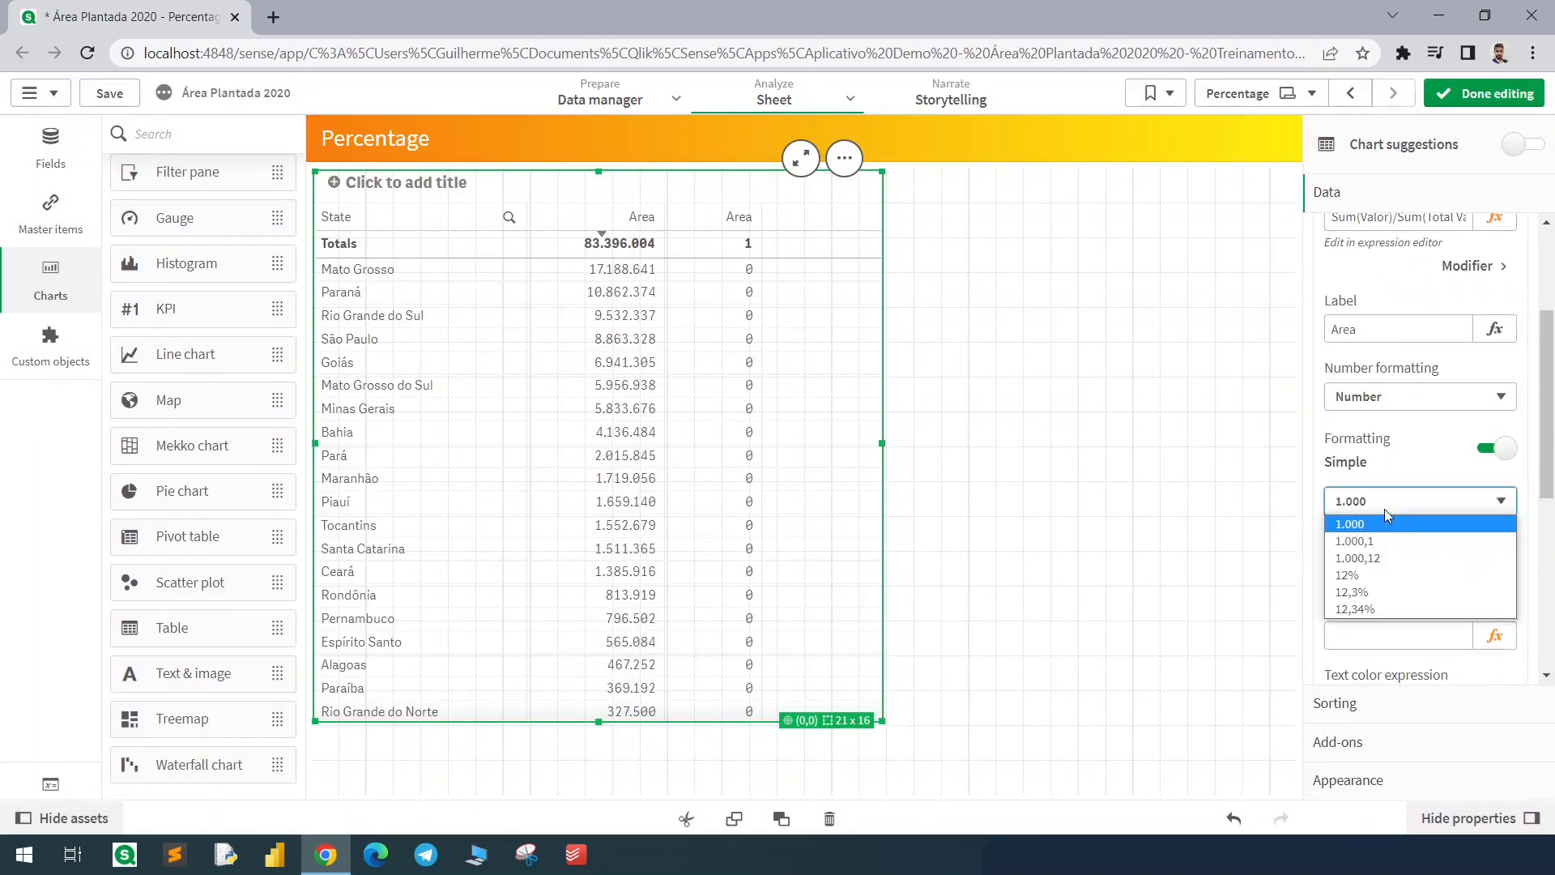
{"action": "left_click", "coordinate": [1376, 574]}
{"action": "scroll", "coordinate": [1384, 485], "scroll_direction": "down", "scroll_amount": 1}
{"action": "left_click", "coordinate": [1388, 408]}
{"action": "left_click", "coordinate": [1388, 408]}
{"action": "scroll", "coordinate": [1388, 421], "scroll_direction": "up", "scroll_amount": 3}
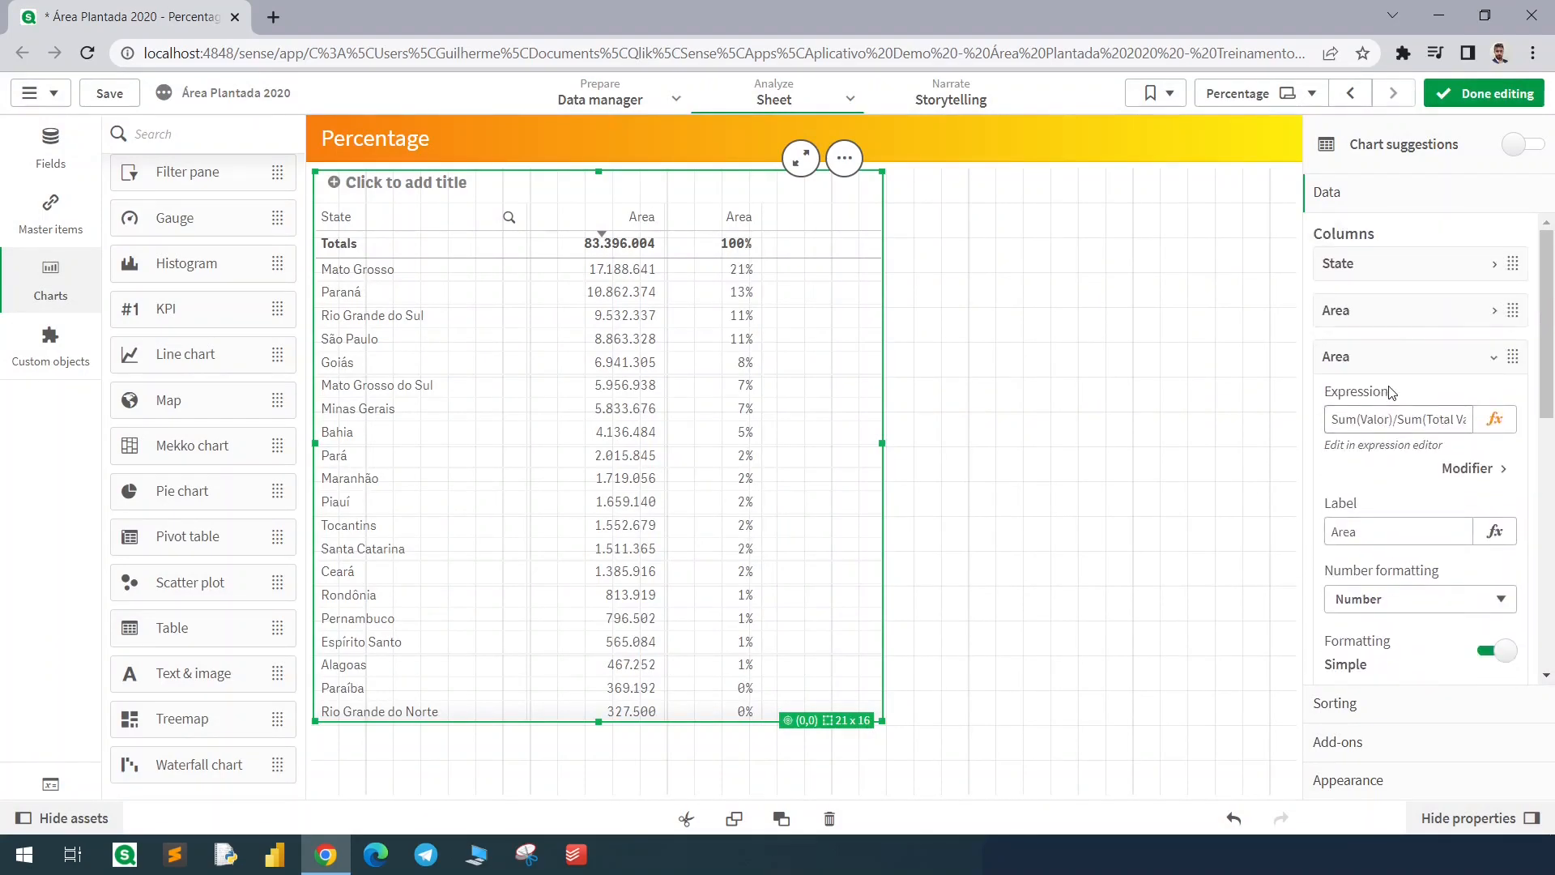
Change the label of the duplicated Area column to Percentage
{"action": "double_click", "coordinate": [1380, 532]}
{"action": "type", "text": "Percentage"}
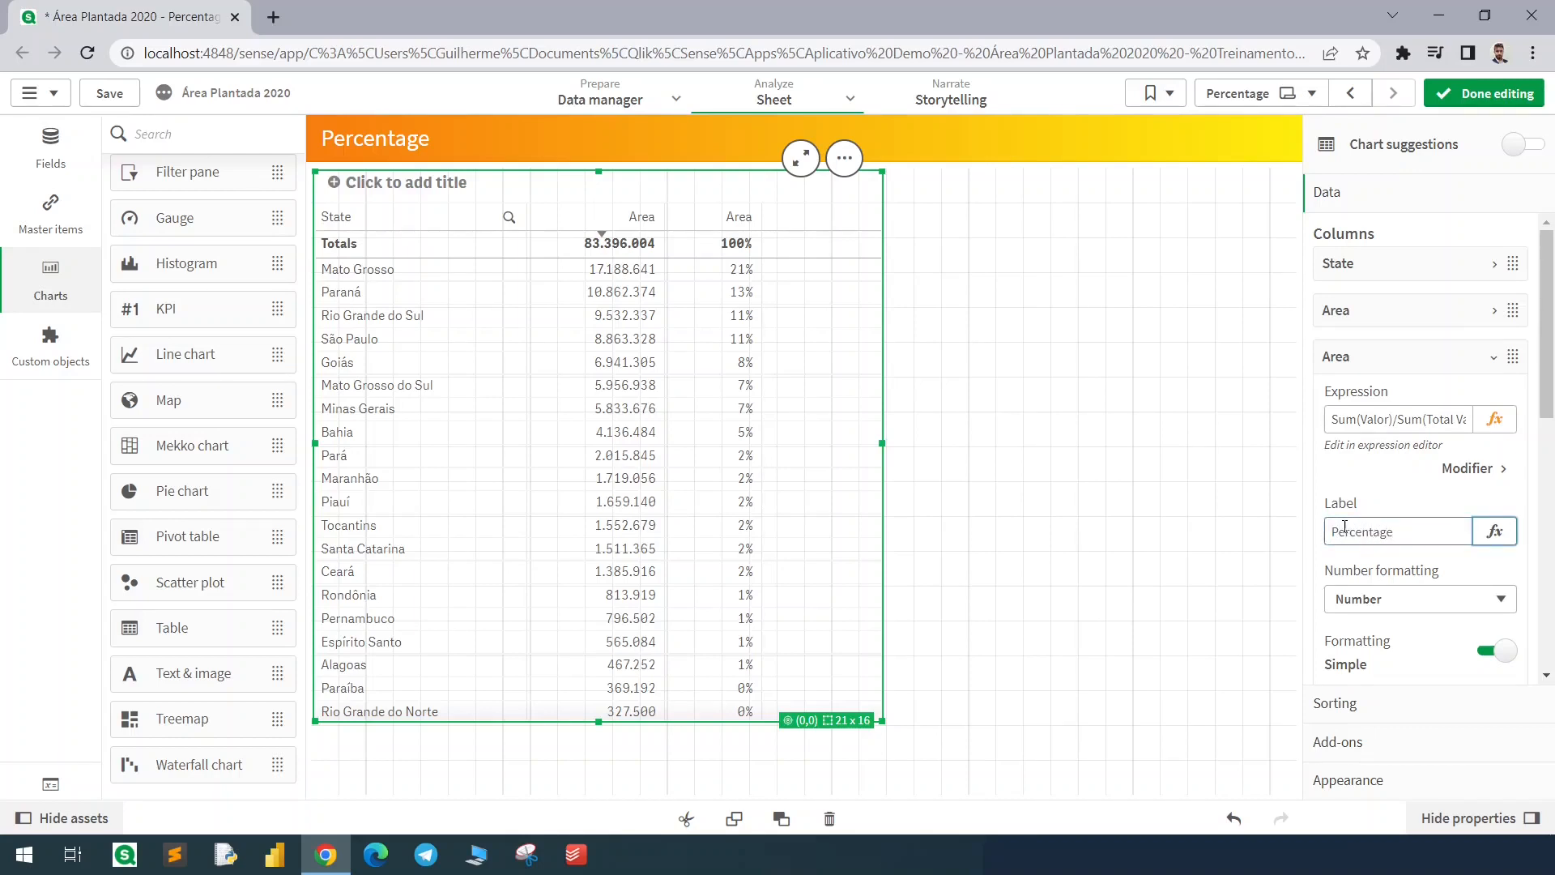
{"action": "left_click", "coordinate": [834, 252]}
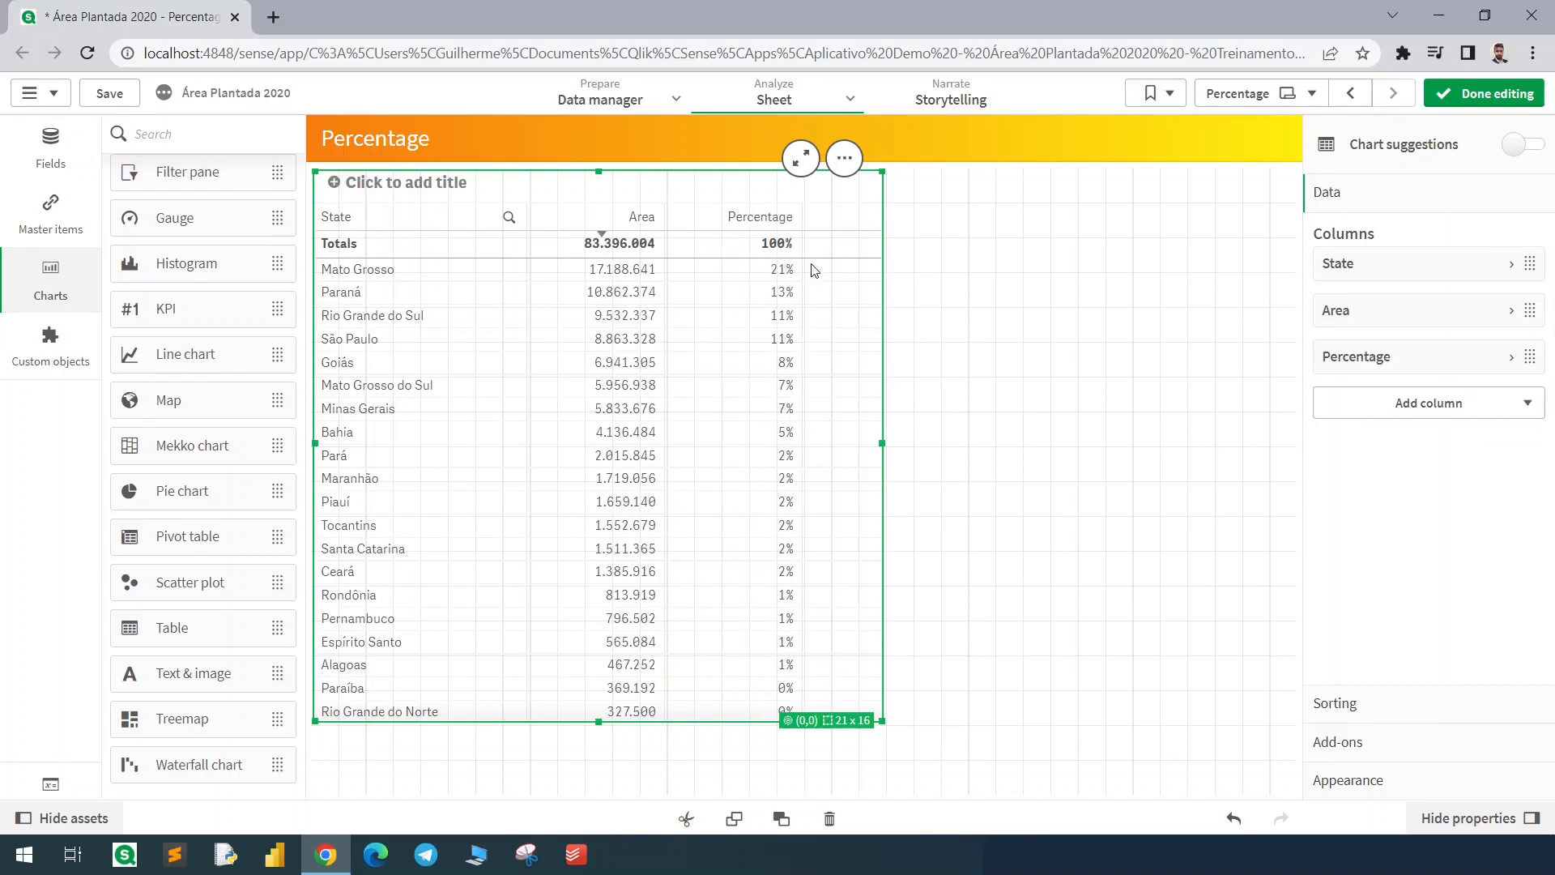
Begin a Colormix1 background color expression for the State column with Sum(Valor) / Sum(Total Valor) as its value argument
{"action": "left_click", "coordinate": [1423, 370]}
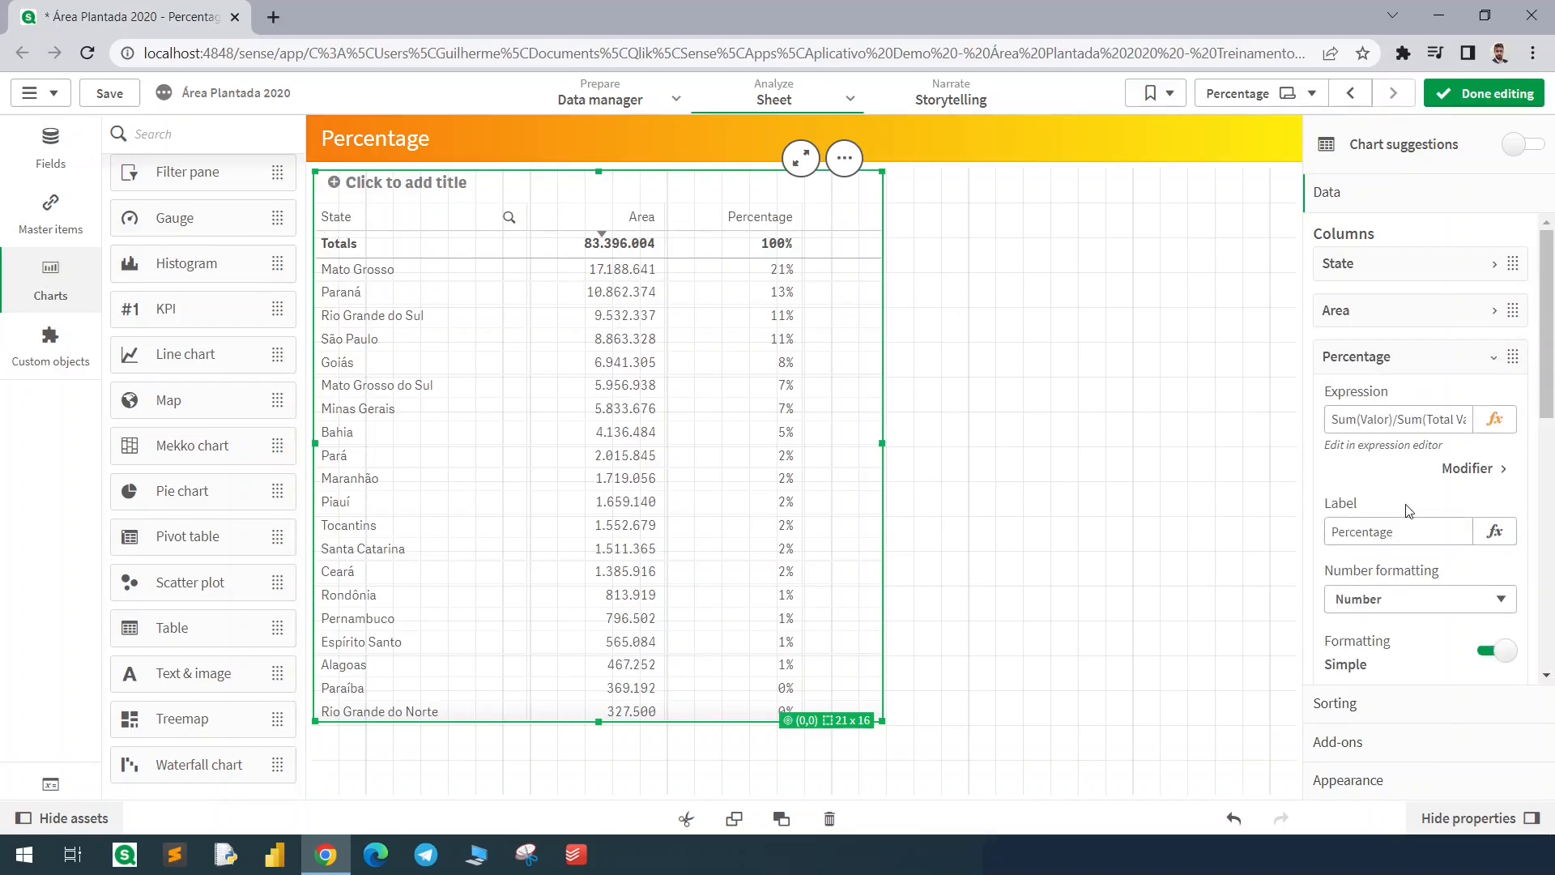
{"action": "left_click", "coordinate": [1406, 265]}
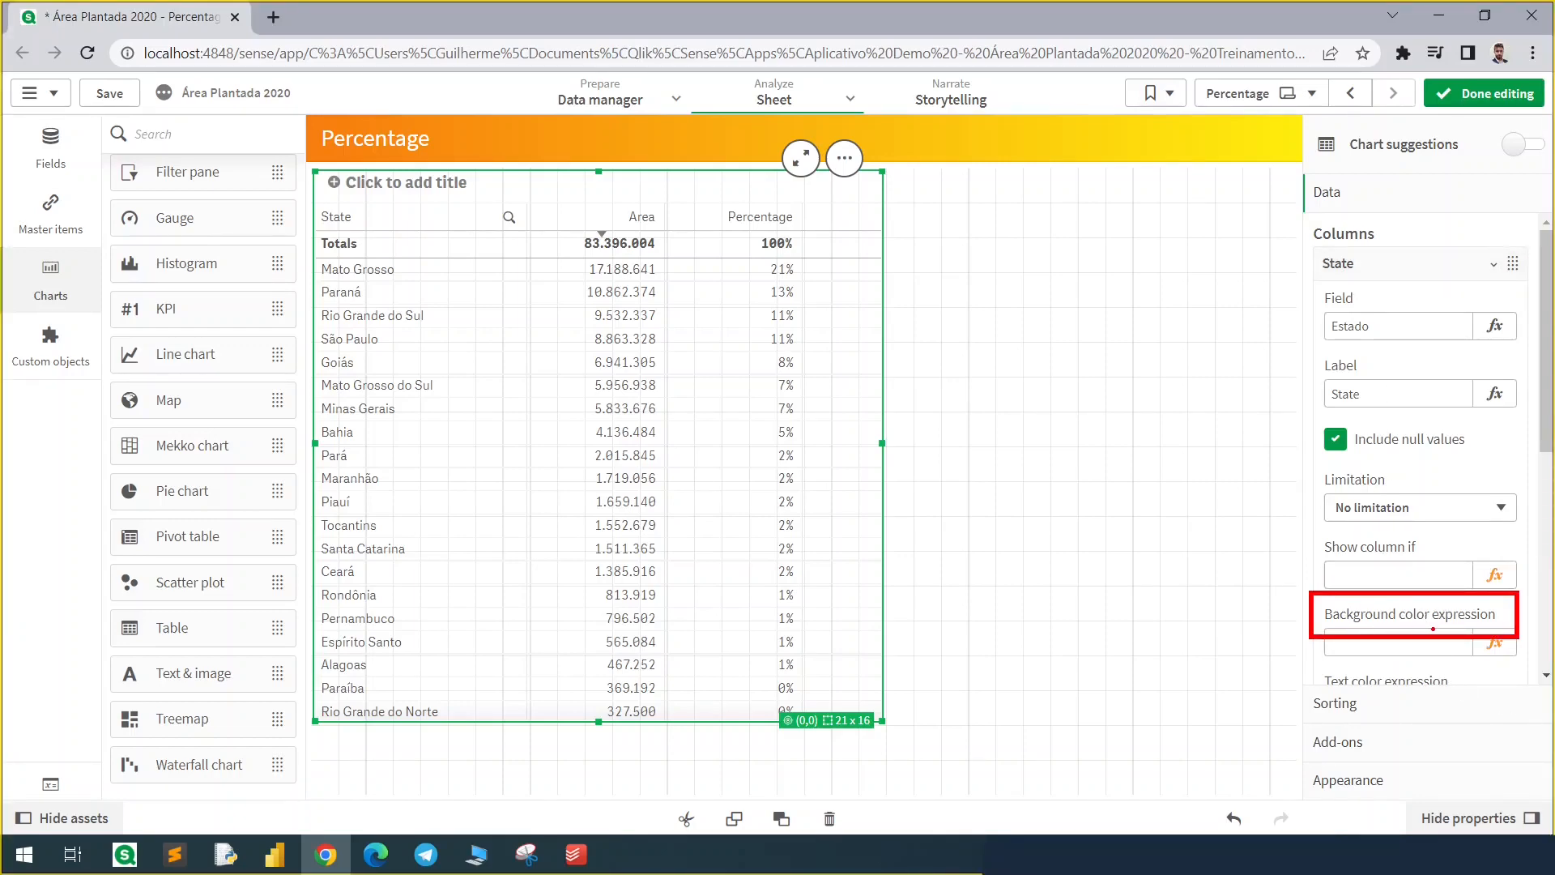
{"action": "left_click", "coordinate": [1494, 644]}
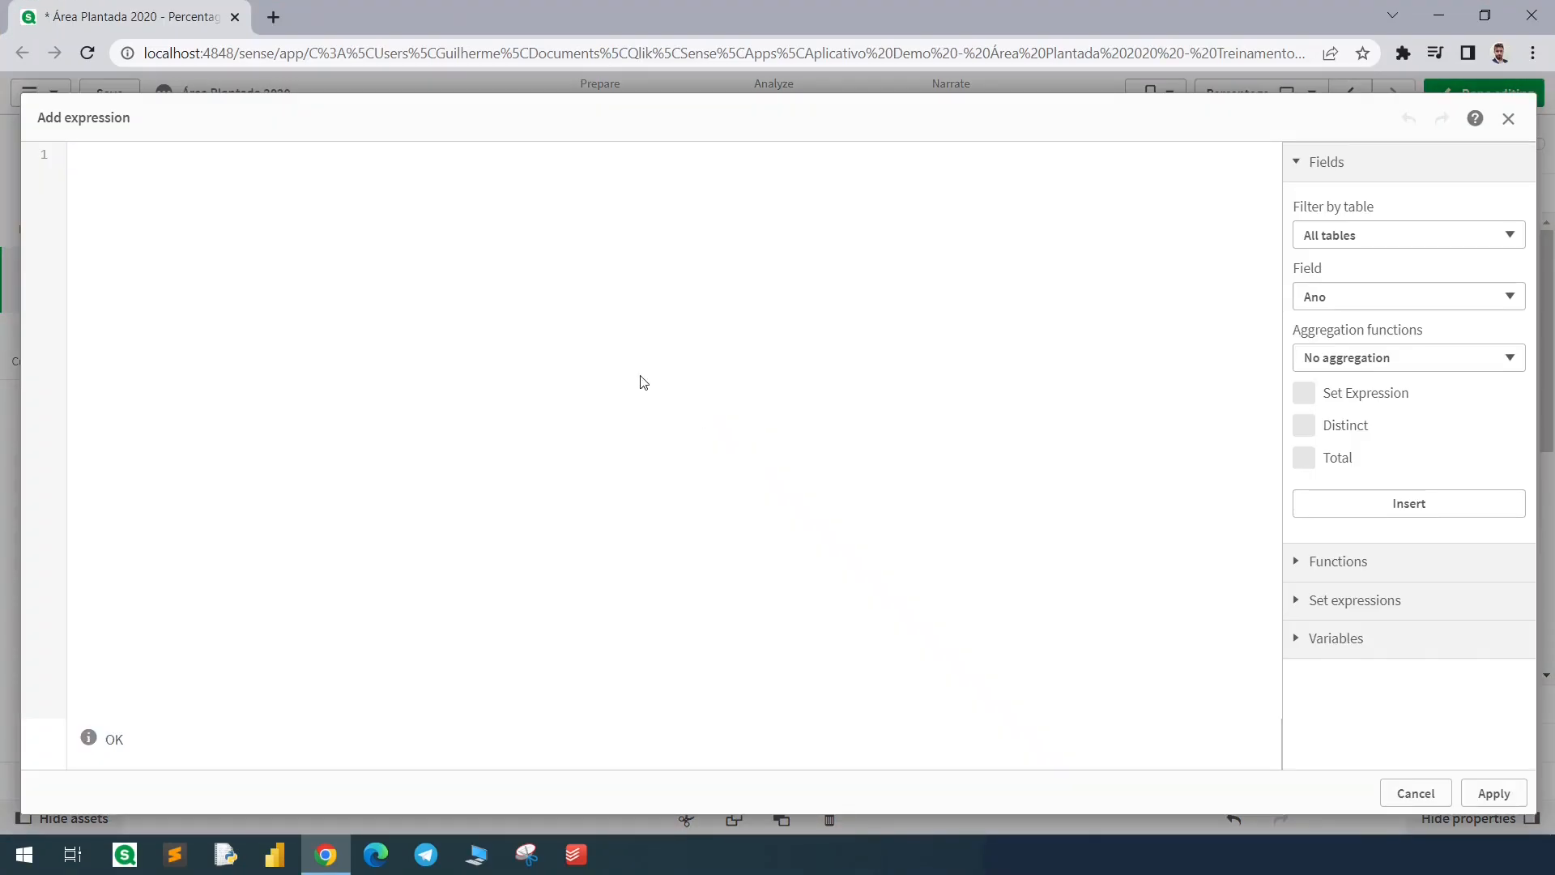
{"action": "type", "text": "Colormix1("}
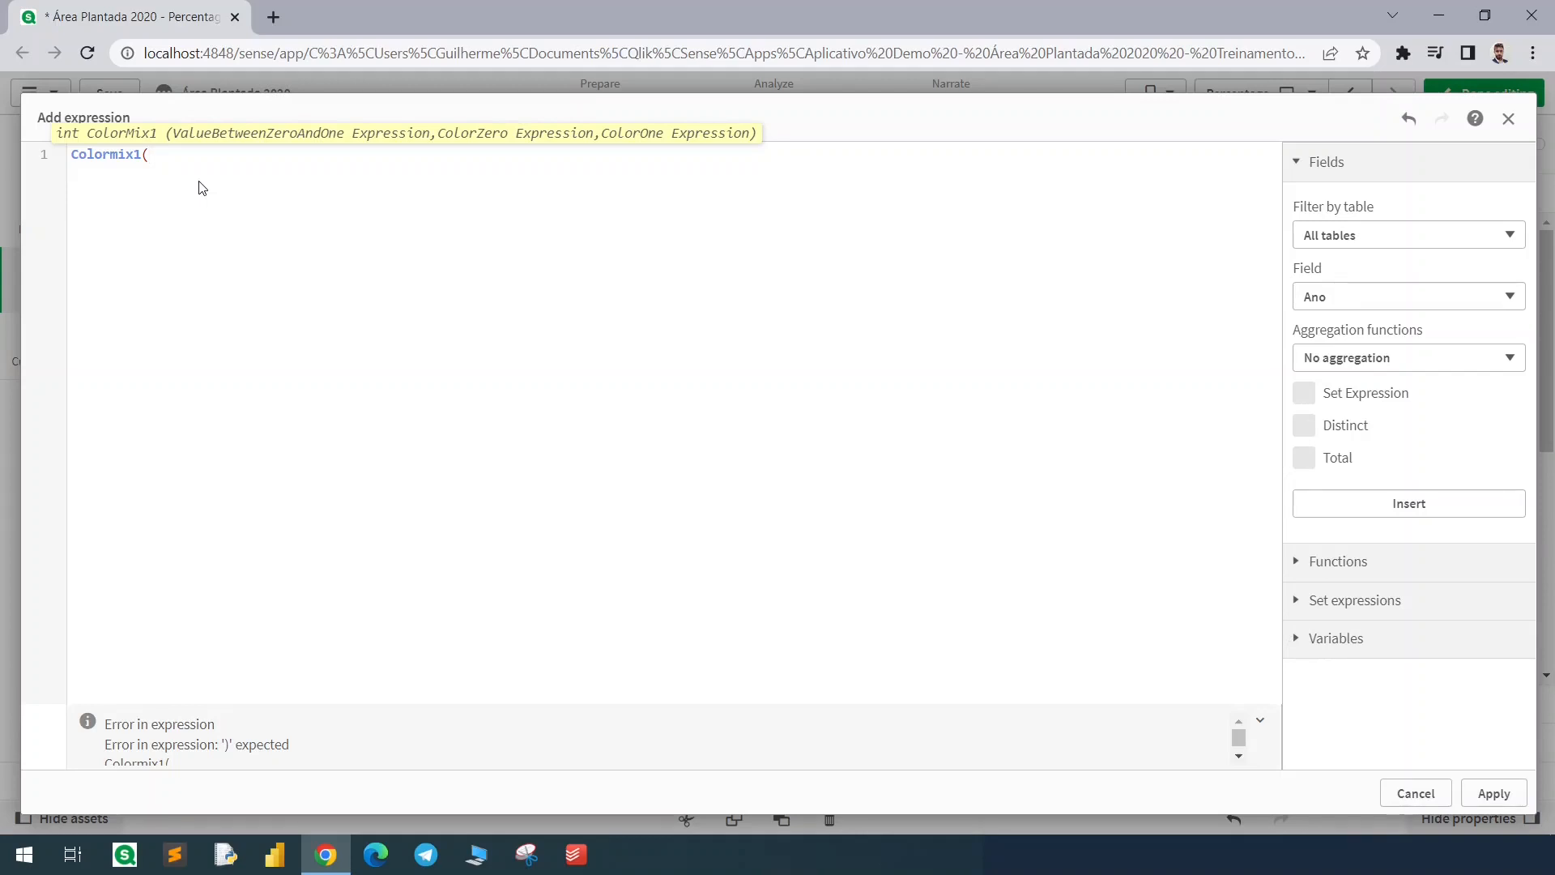
{"action": "key", "text": "Return"}
{"action": "key", "text": "Return"}
{"action": "type", "text": "Sum(Valor) / Sum(Total Valor)"}
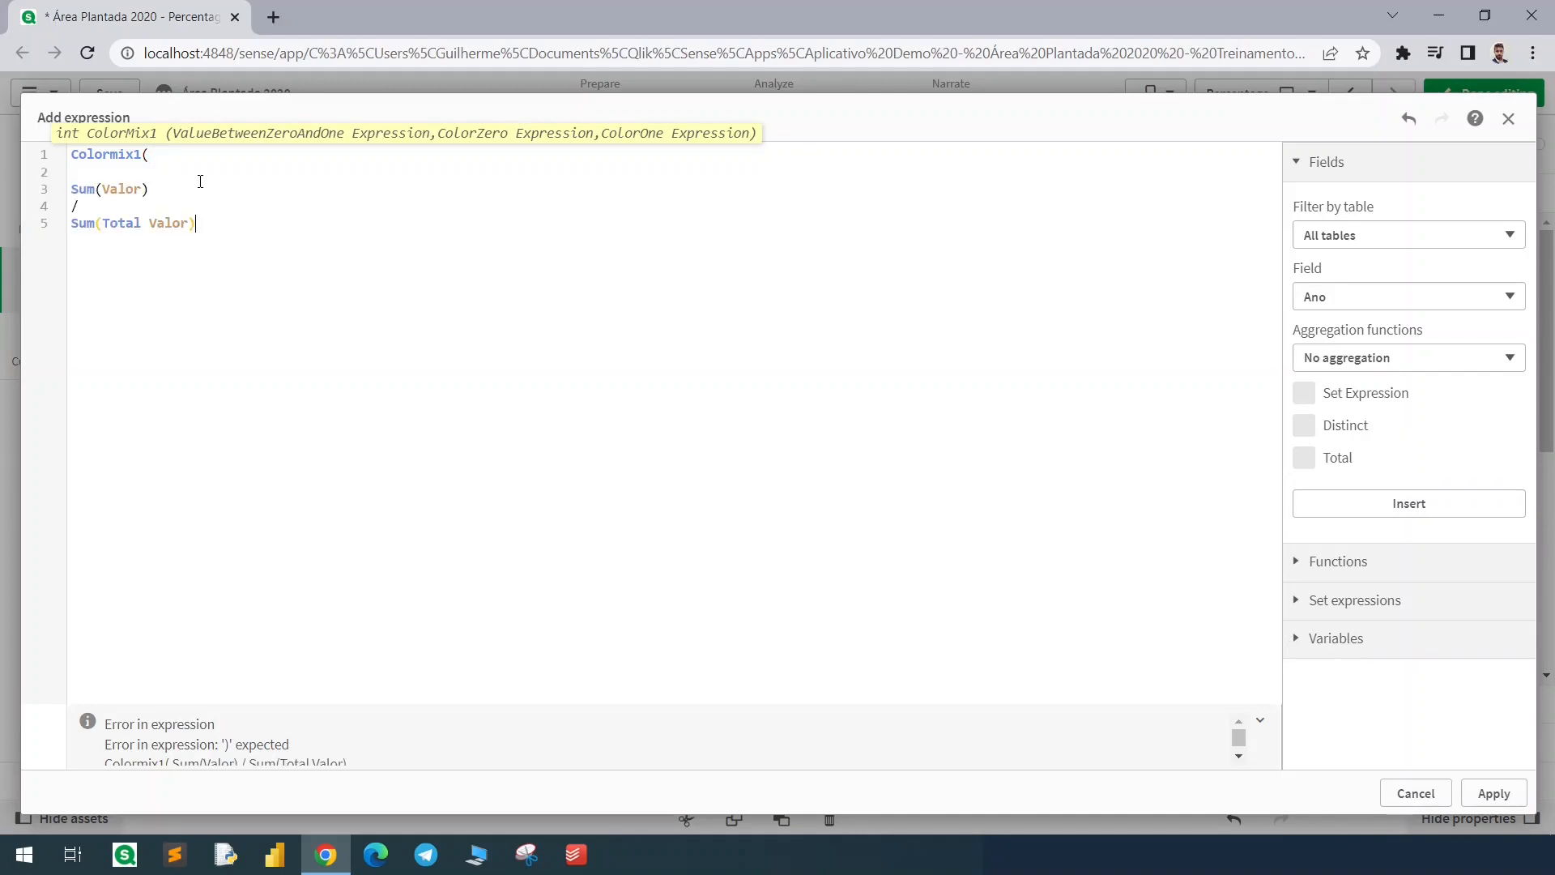
{"action": "left_click_drag", "start_coordinate": [225, 221], "coordinate": [73, 189]}
{"action": "left_click", "coordinate": [233, 244]}
Complete the State column's Colormix1 expression with white() as the zero color and red() as the one color, and apply it
{"action": "type", "text": ","}
{"action": "key", "text": "Return"}
{"action": "type", "text": "white(),"}
{"action": "key", "text": "Return"}
{"action": "type", "text": "red()"}
{"action": "key", "text": "Return"}
{"action": "type", "text": ")"}
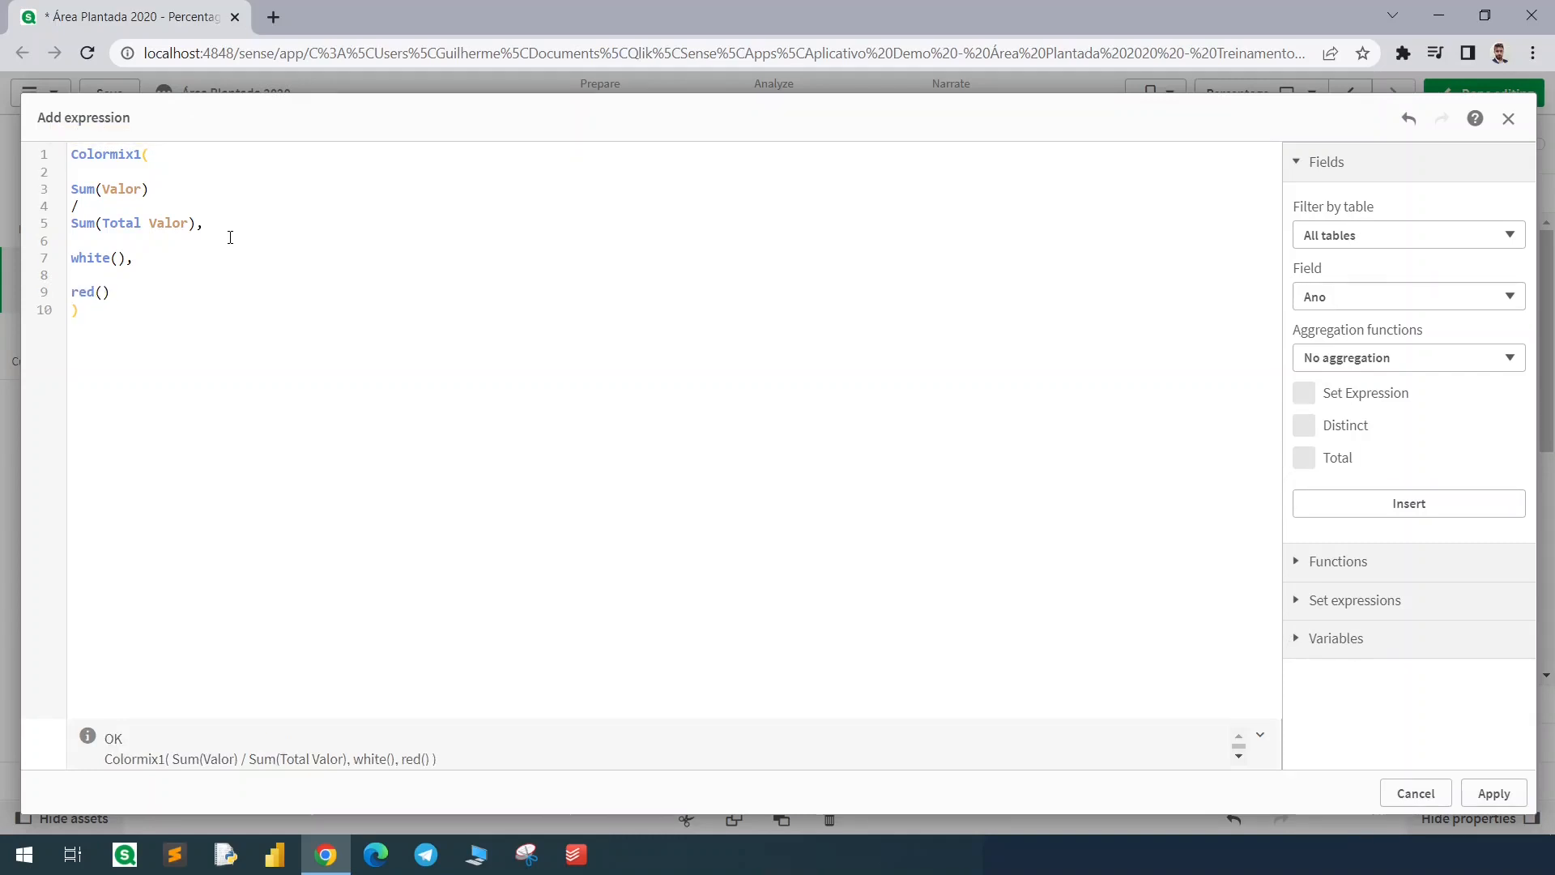
{"action": "left_click", "coordinate": [1497, 795]}
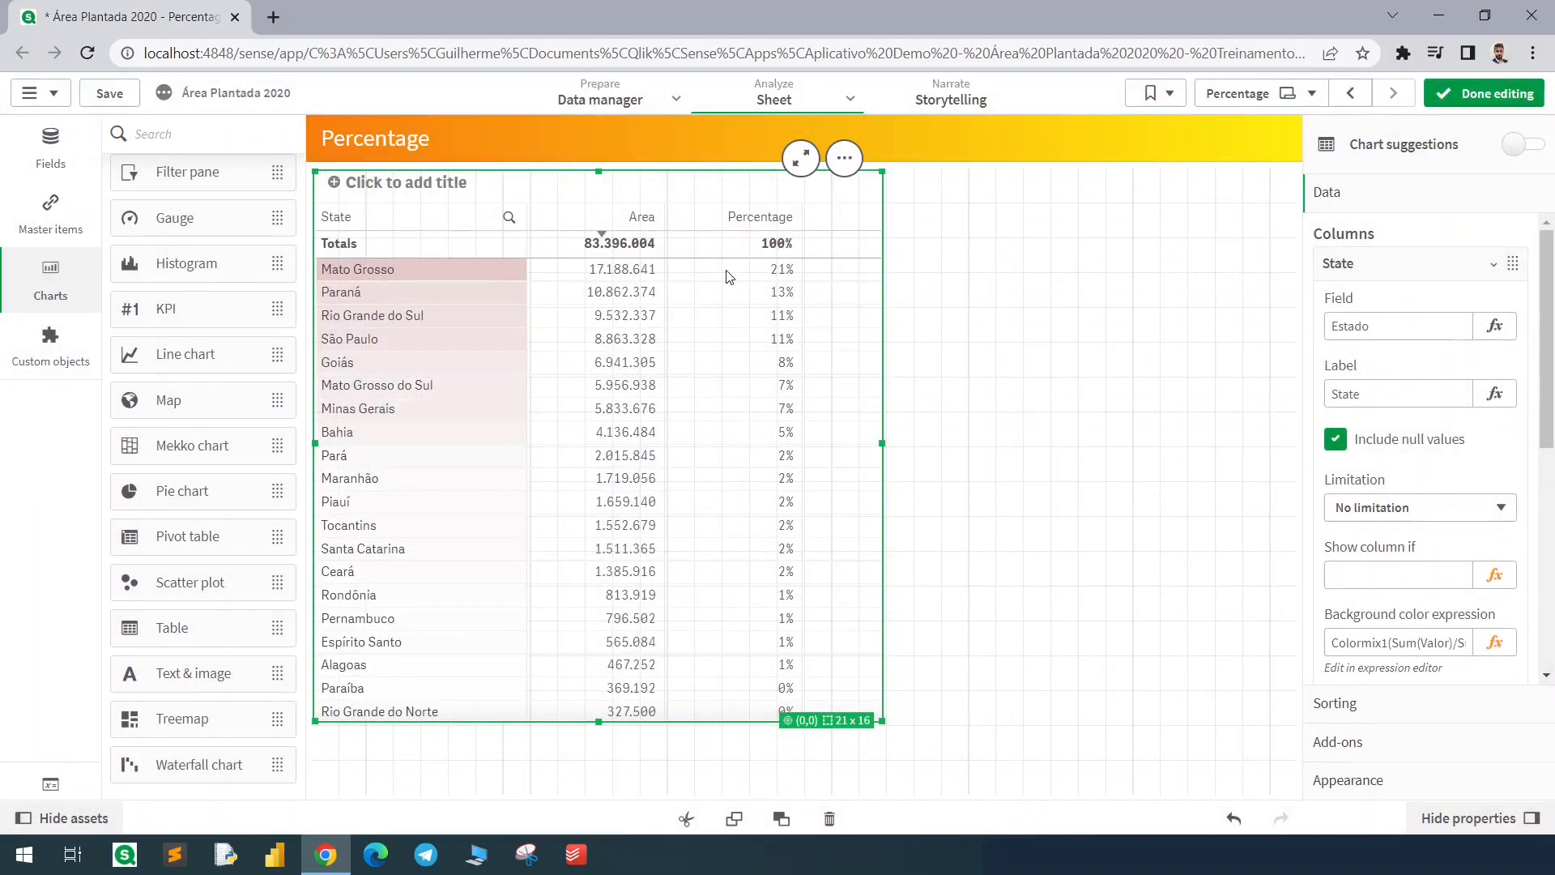
Try green() instead of white() in the State column's background color expression, and undo the change
{"action": "left_click", "coordinate": [1494, 642]}
{"action": "double_click", "coordinate": [78, 258]}
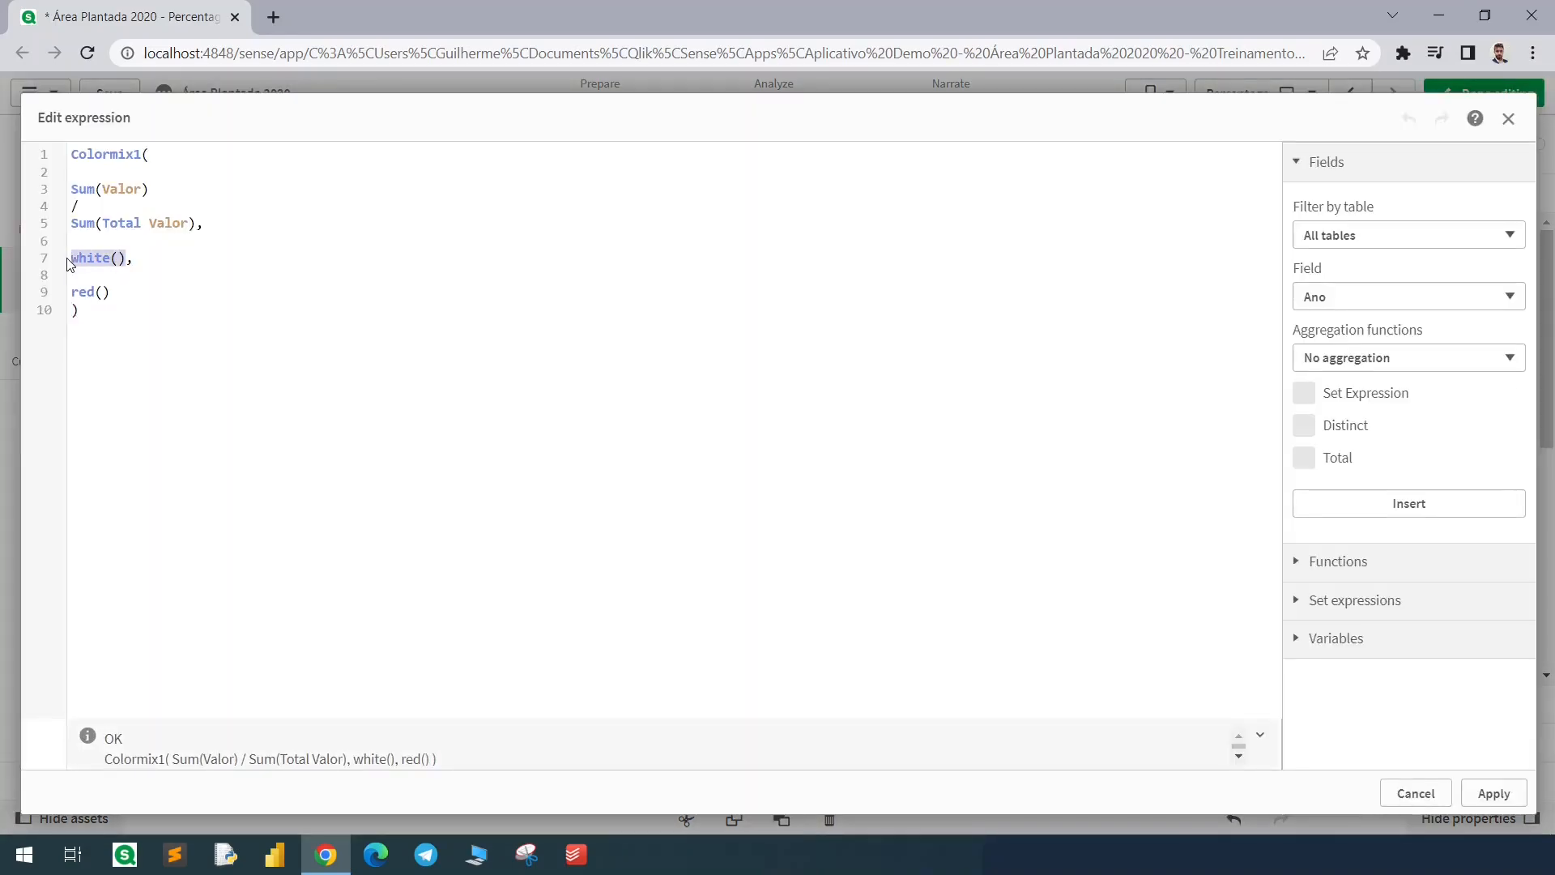
{"action": "type", "text": "green()"}
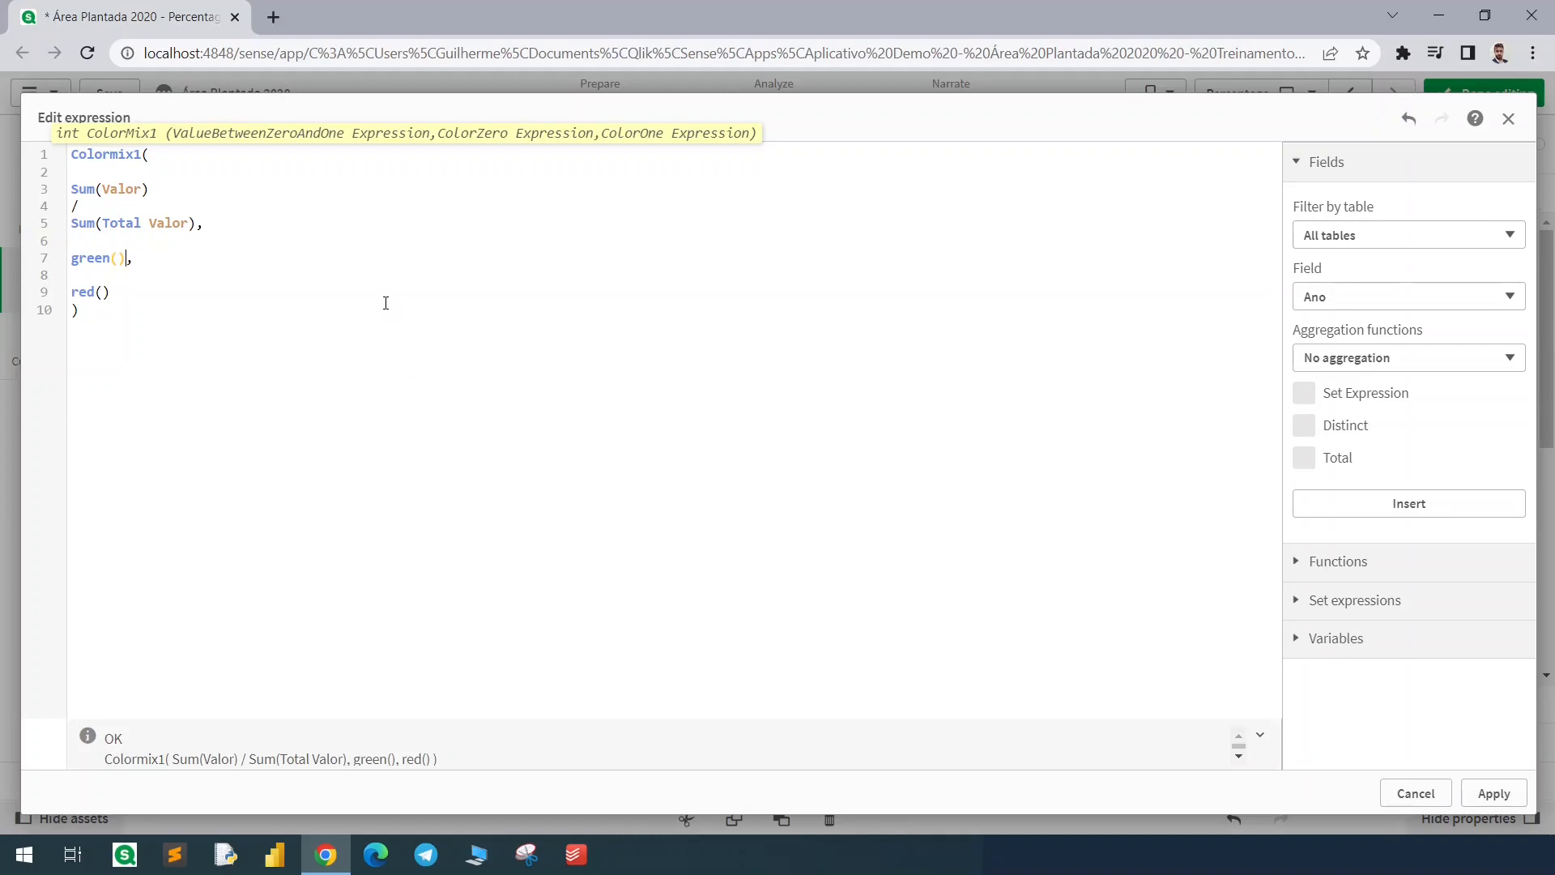
{"action": "left_click", "coordinate": [1493, 793]}
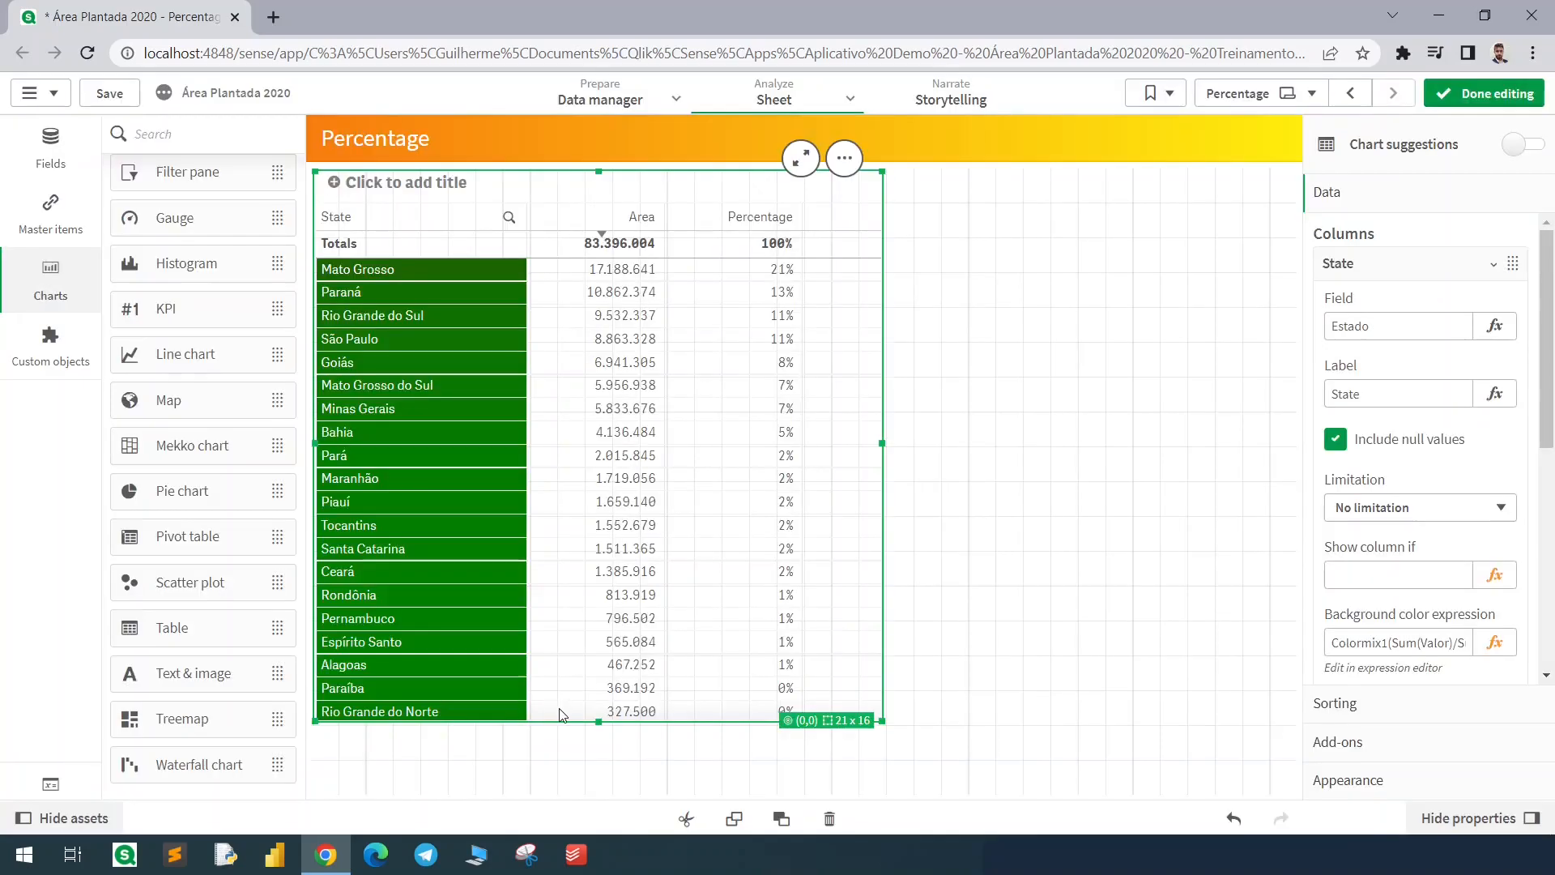
{"action": "key", "text": "ctrl+2"}
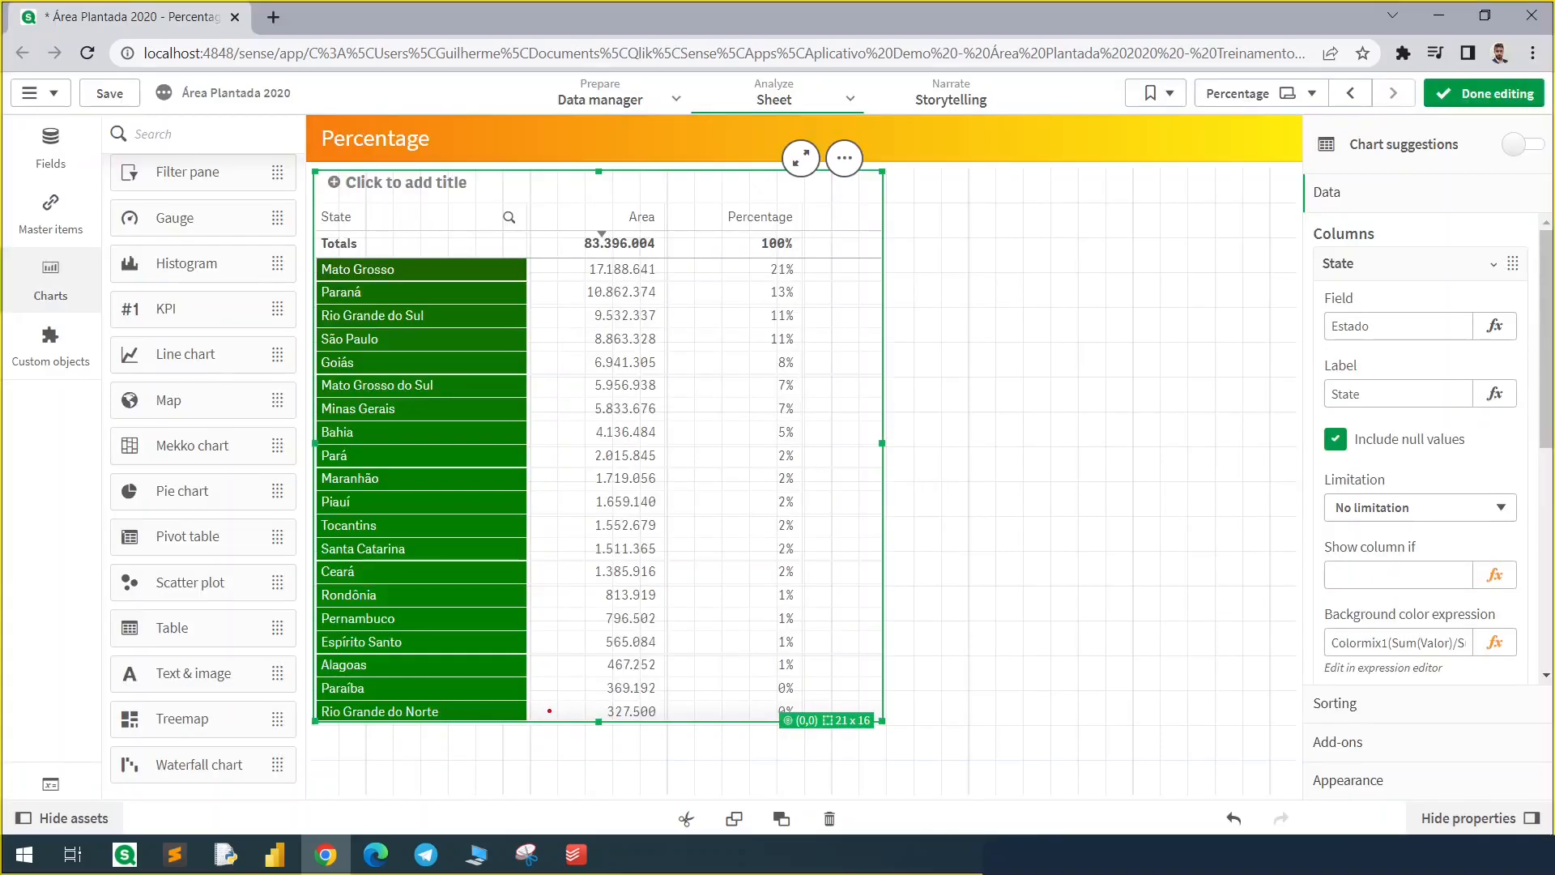
{"action": "mouse_move", "coordinate": [726, 718]}
{"action": "left_mouse_down"}
{"action": "mouse_move", "coordinate": [773, 702]}
{"action": "mouse_move", "coordinate": [831, 369]}
{"action": "left_mouse_up"}
{"action": "key", "text": "Escape"}
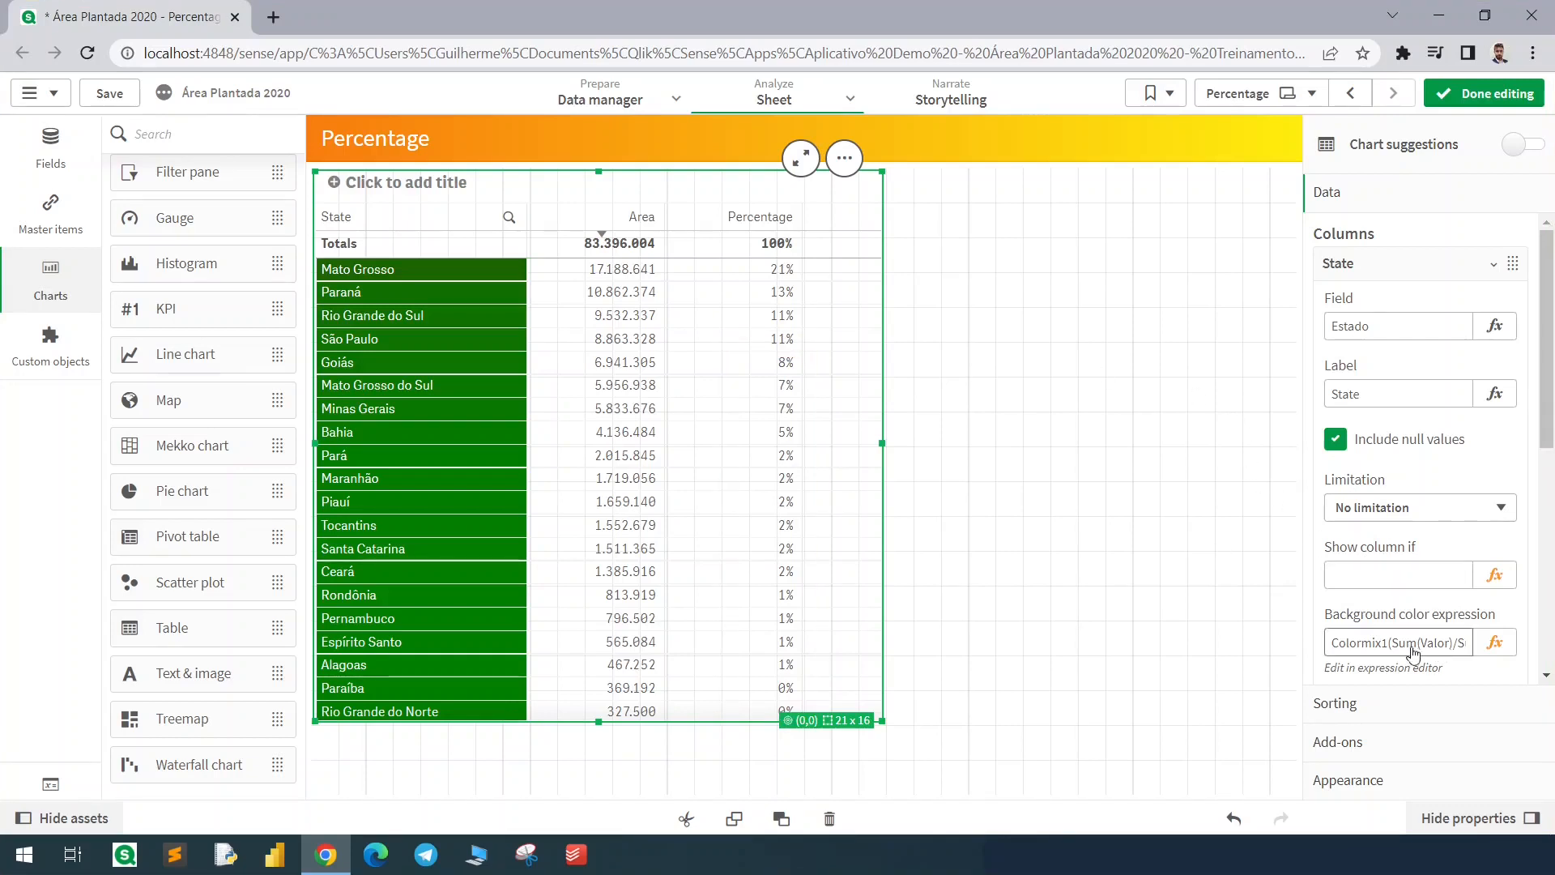
{"action": "left_click", "coordinate": [1231, 819]}
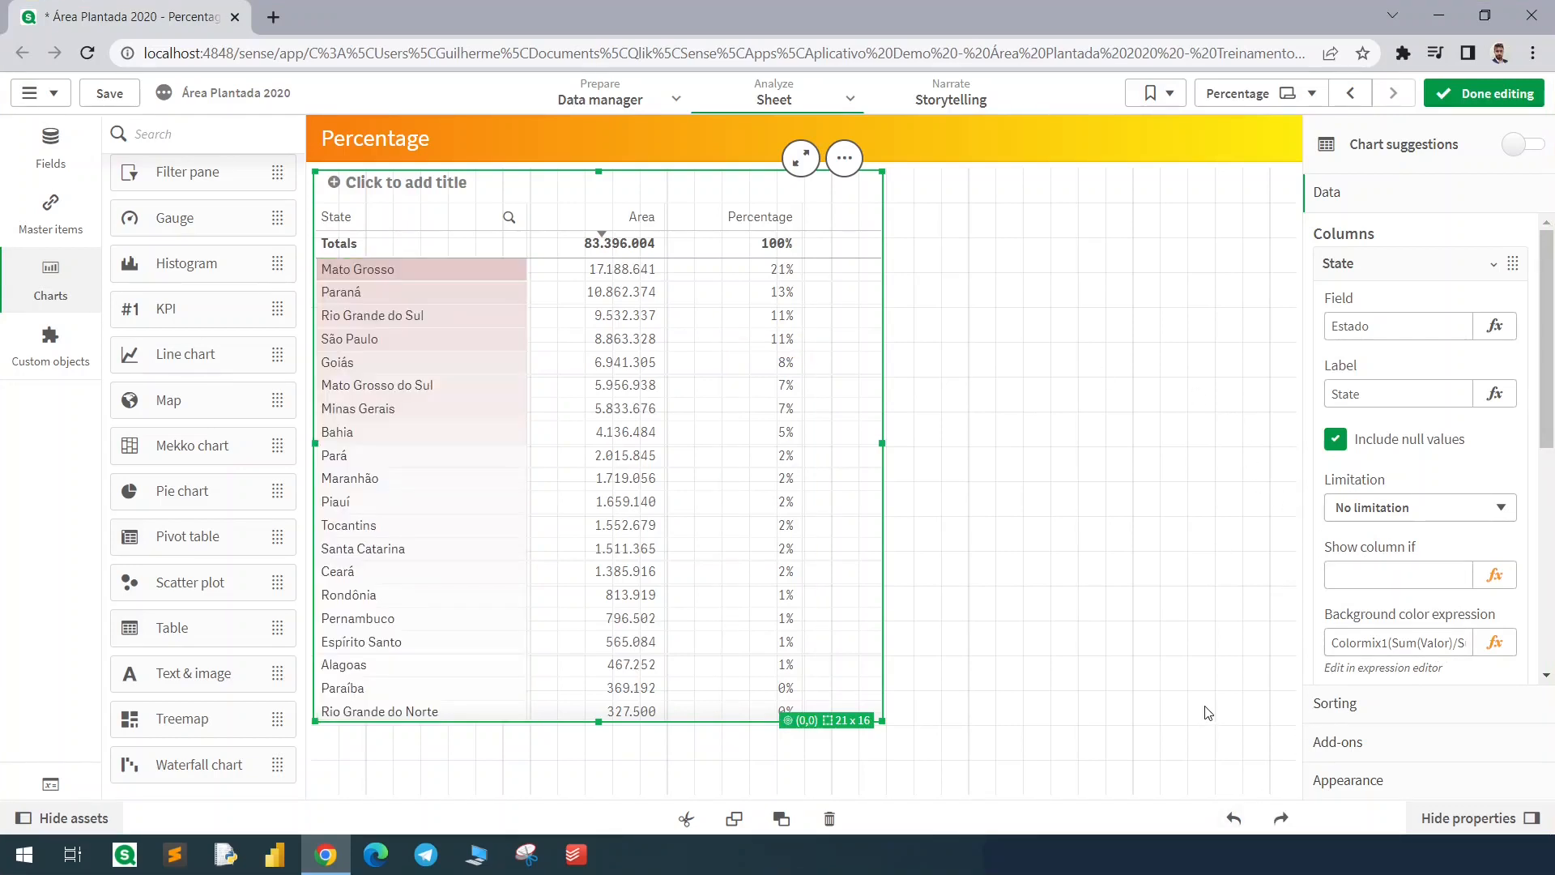
Widen the table on the sheet to 26 x 16 grid cells
{"action": "left_click_drag", "start_coordinate": [882, 432], "coordinate": [1015, 432]}
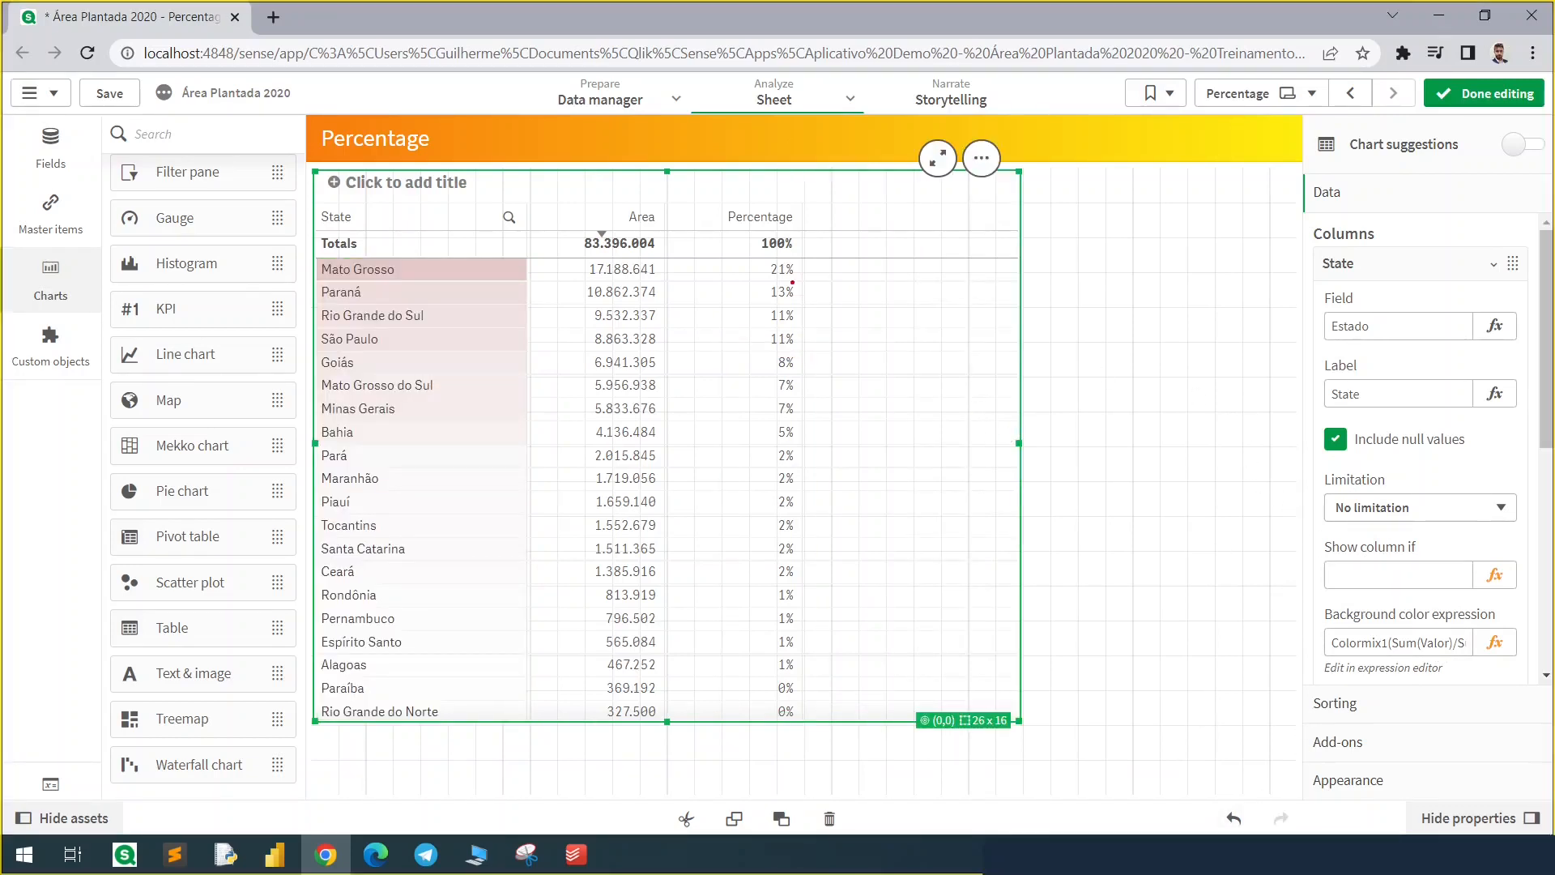
{"action": "mouse_move", "coordinate": [696, 187]}
{"action": "left_mouse_down"}
{"action": "mouse_move", "coordinate": [828, 550]}
{"action": "mouse_move", "coordinate": [826, 717]}
{"action": "left_mouse_up"}
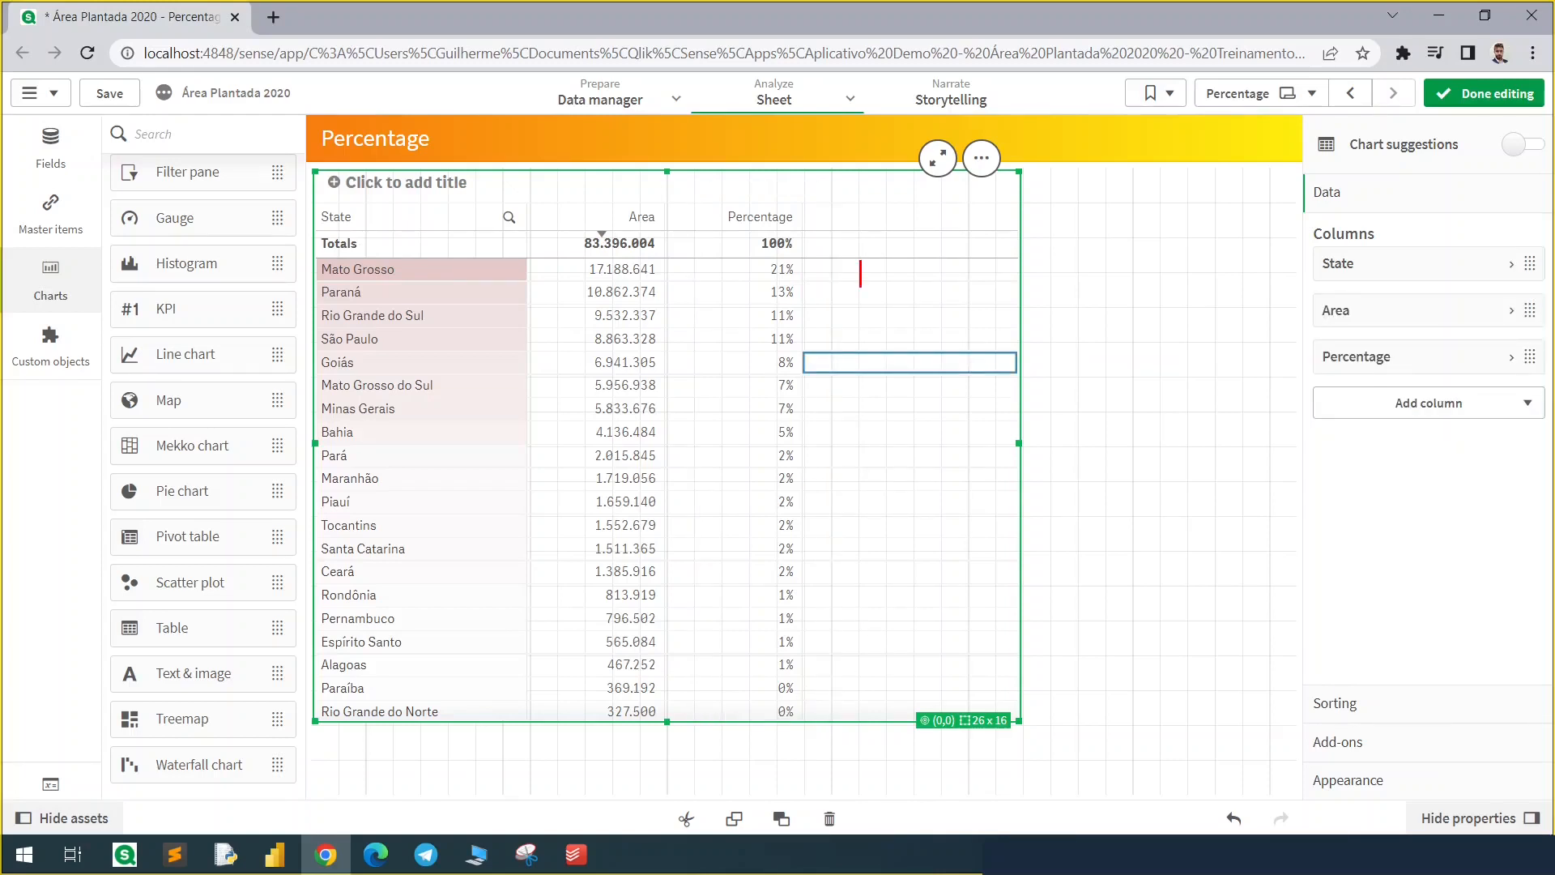
{"action": "type", "text": "(Area - Min"}
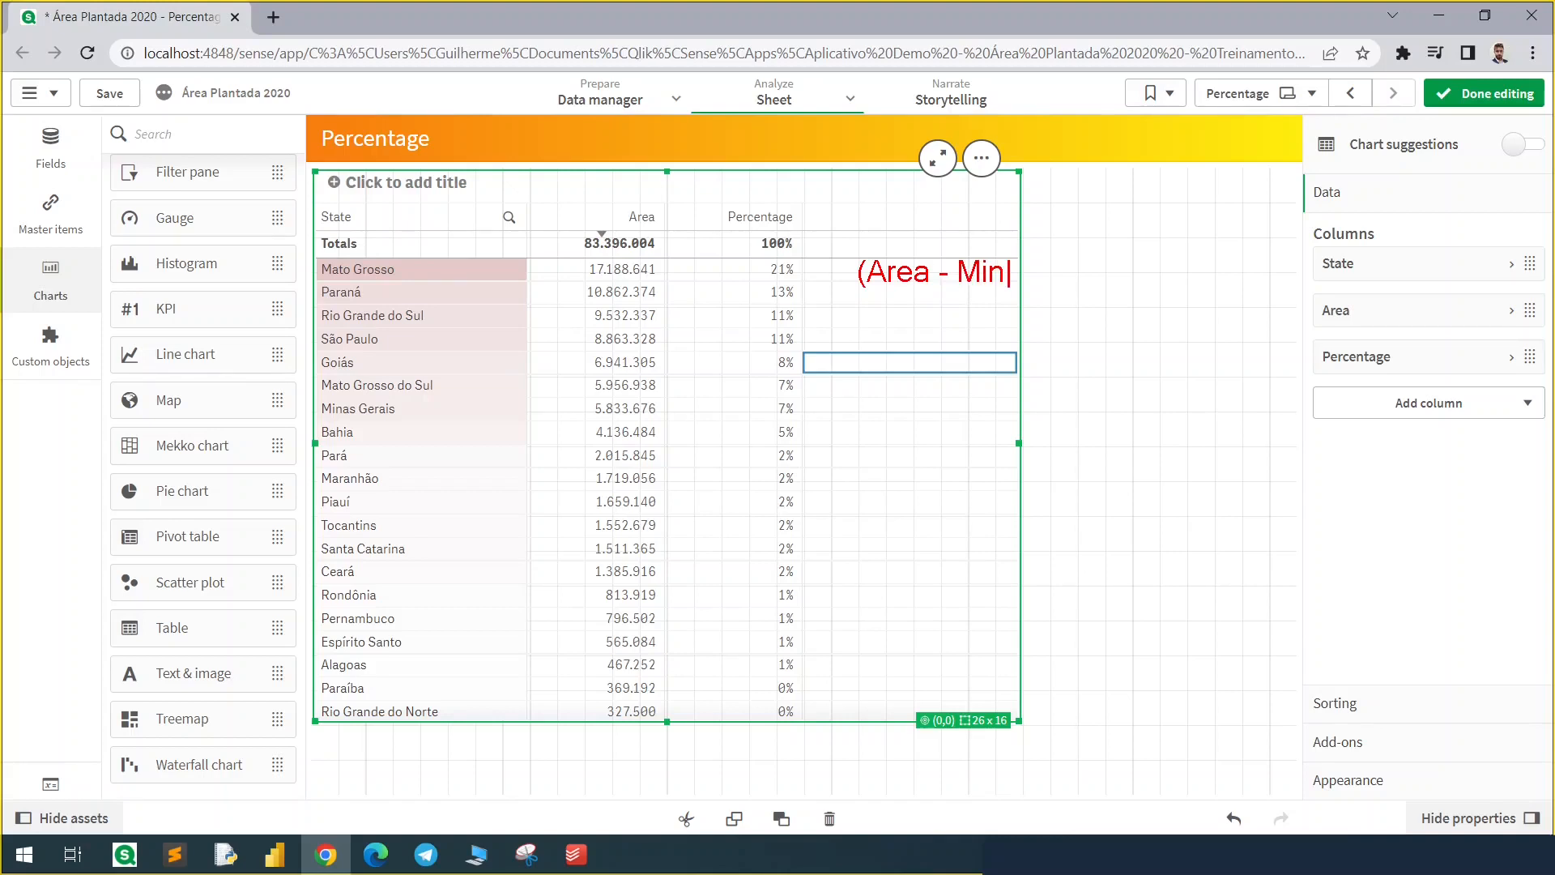
{"action": "type", "text": ")"}
{"action": "key", "text": "Return"}
{"action": "type", "text": "/"}
{"action": "key", "text": "Return"}
{"action": "type", "text": "(Max - Min)"}
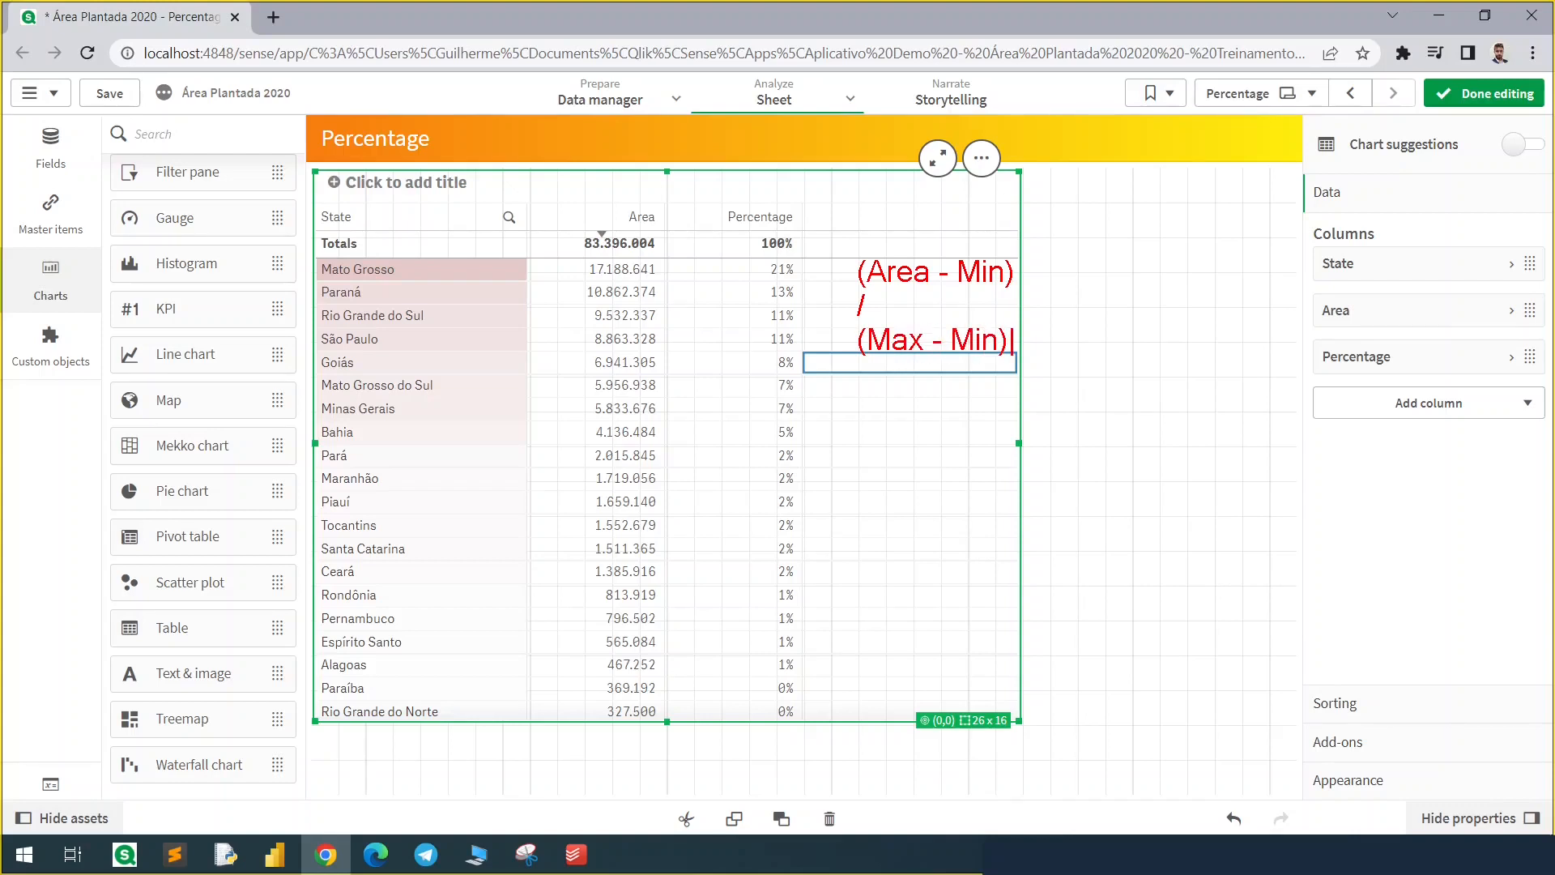
{"action": "key", "text": "Escape"}
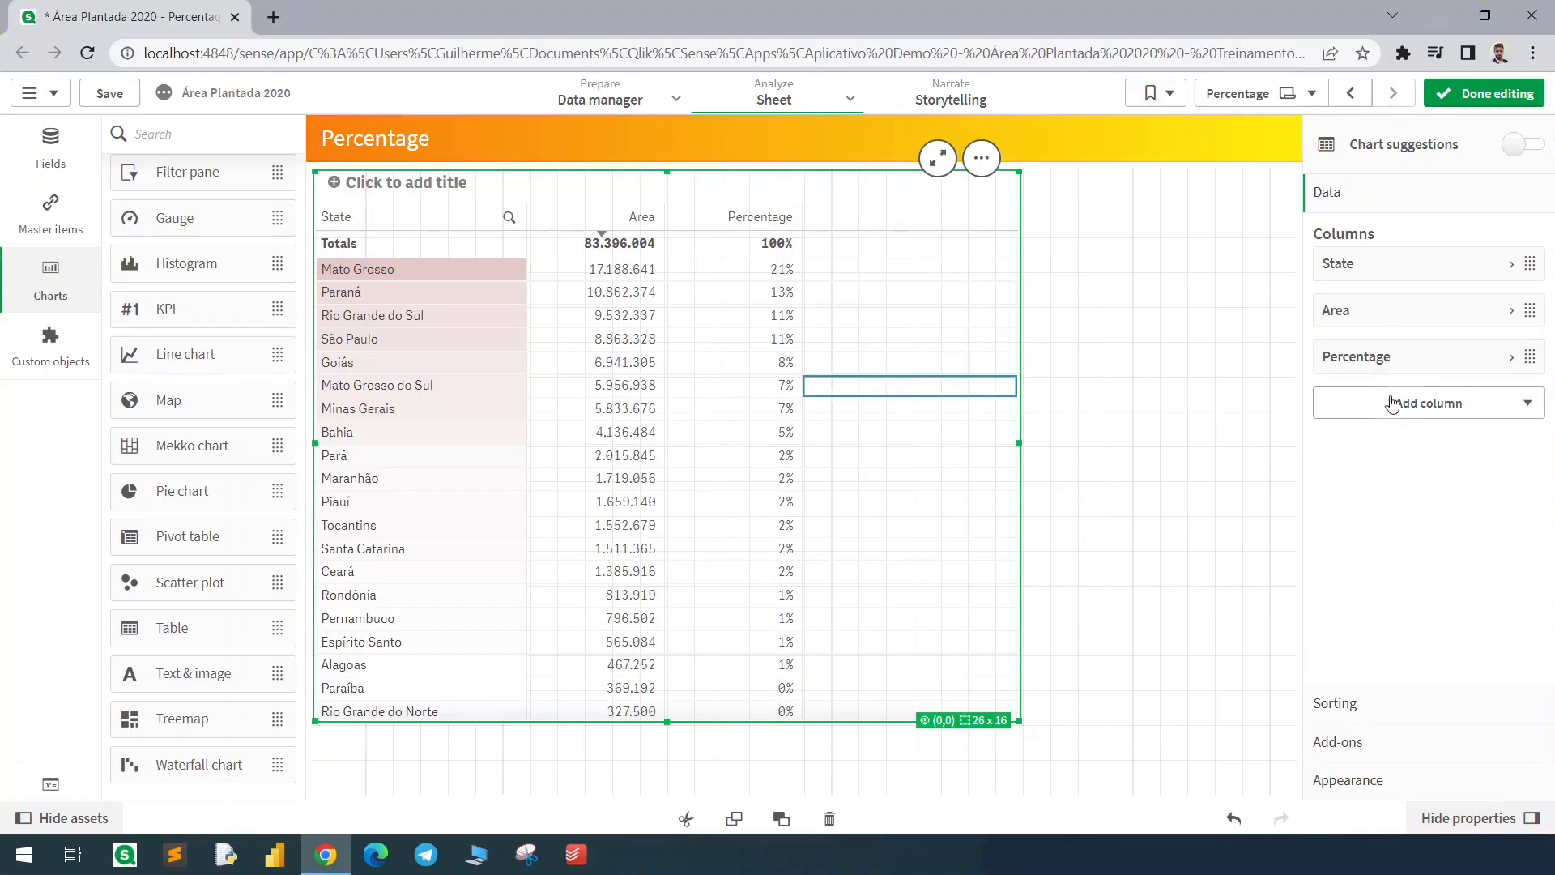
Add a measure column to the table and write its expression's numerator as (Sum(Valor) - Min(Total Aggr(Sum(Valor), Estado)))
{"action": "type", "text": "("}
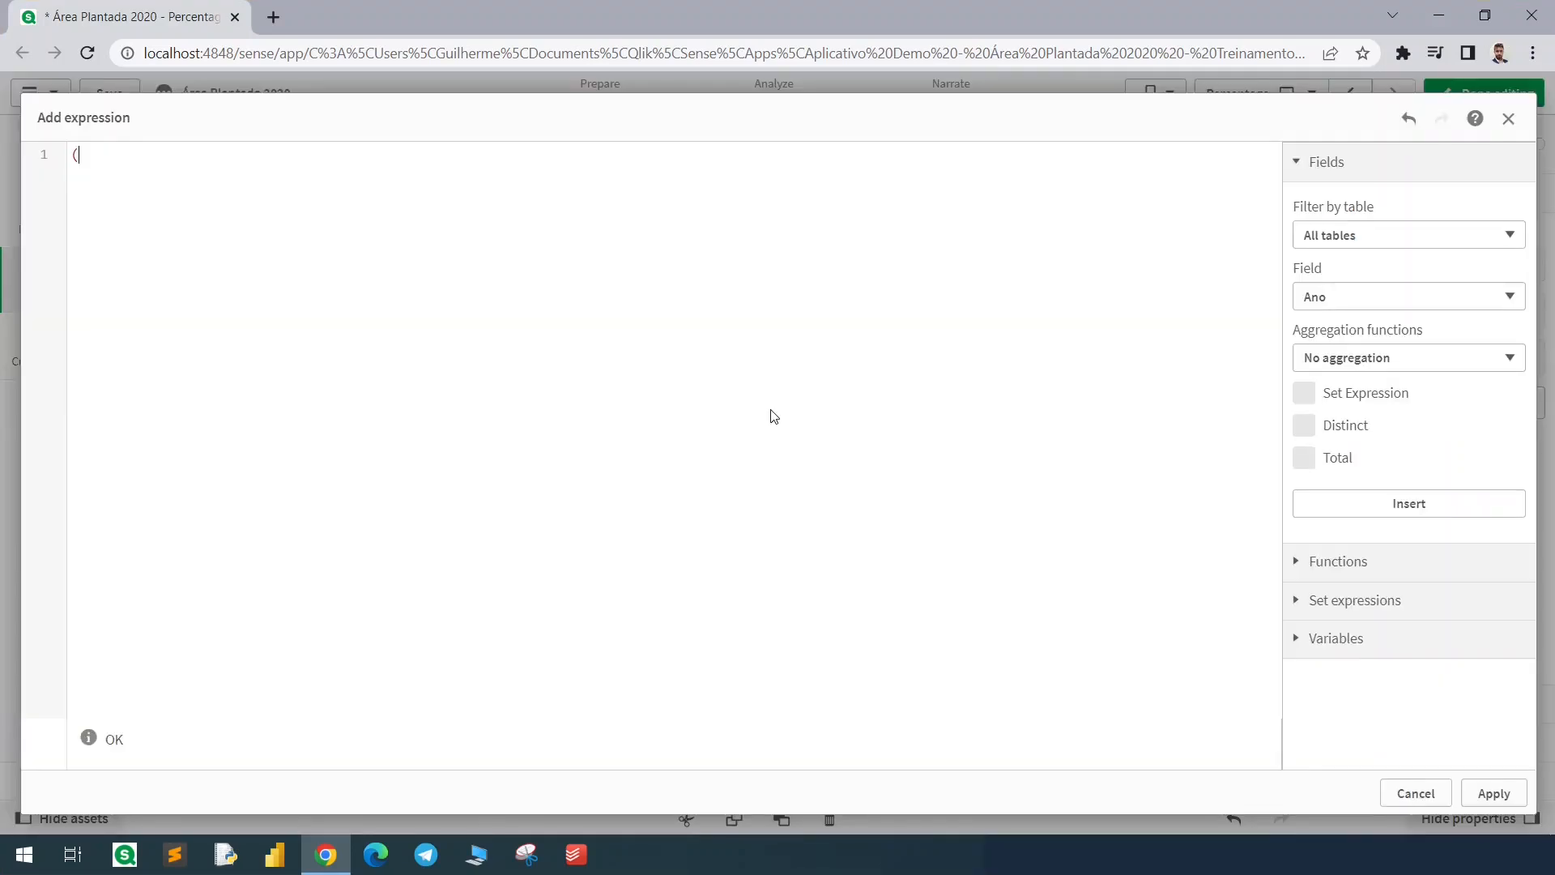
{"action": "key", "text": "Return"}
{"action": "type", "text": "Sum("}
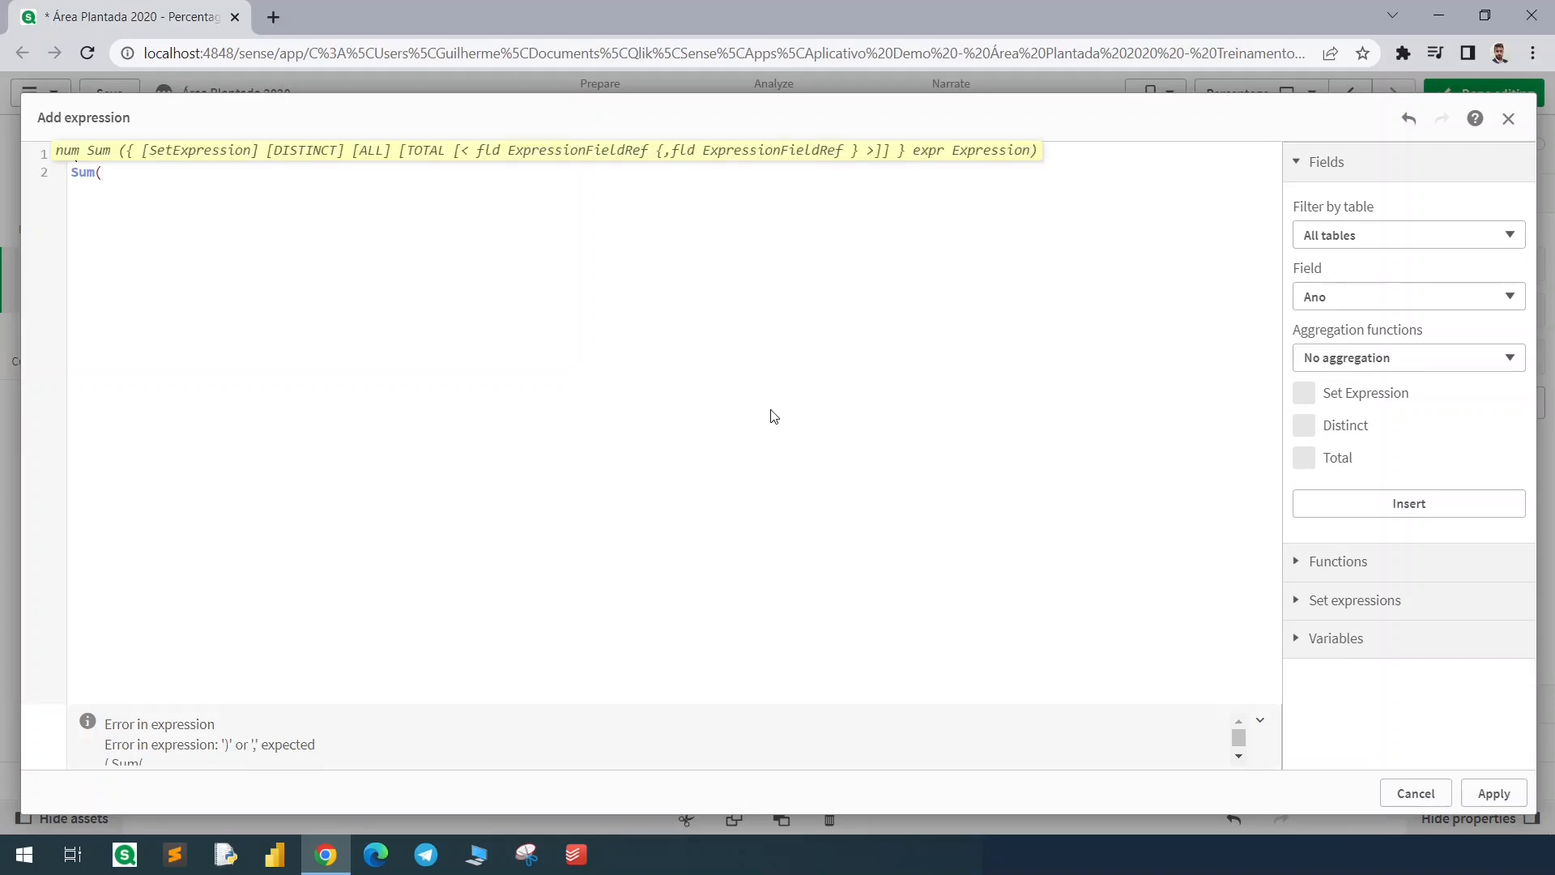
{"action": "type", "text": "Valor) "}
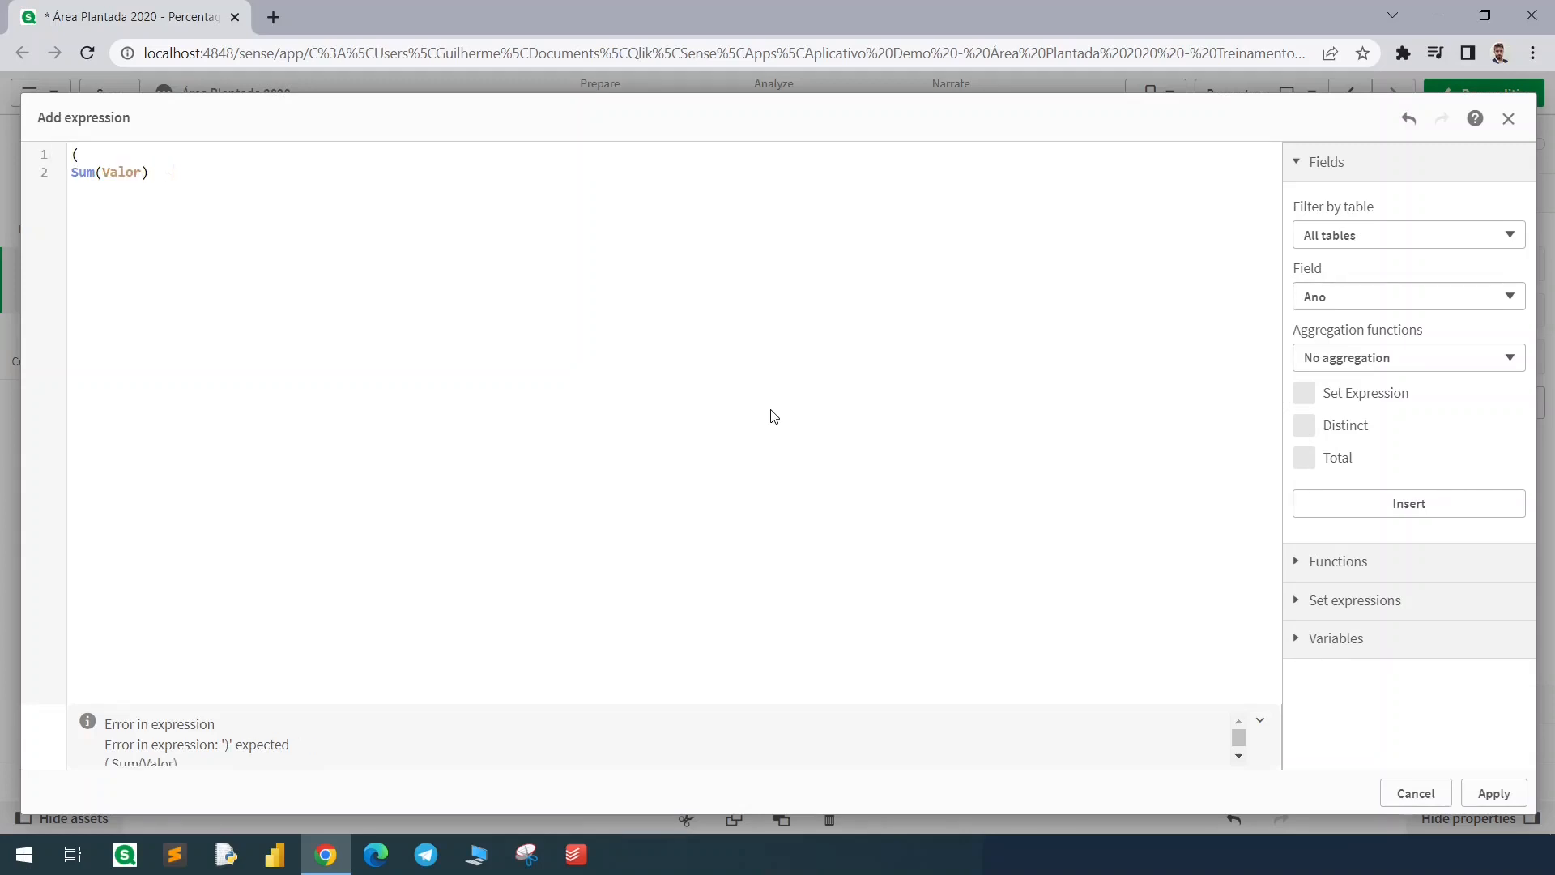
{"action": "type", "text": " - Min(Total"}
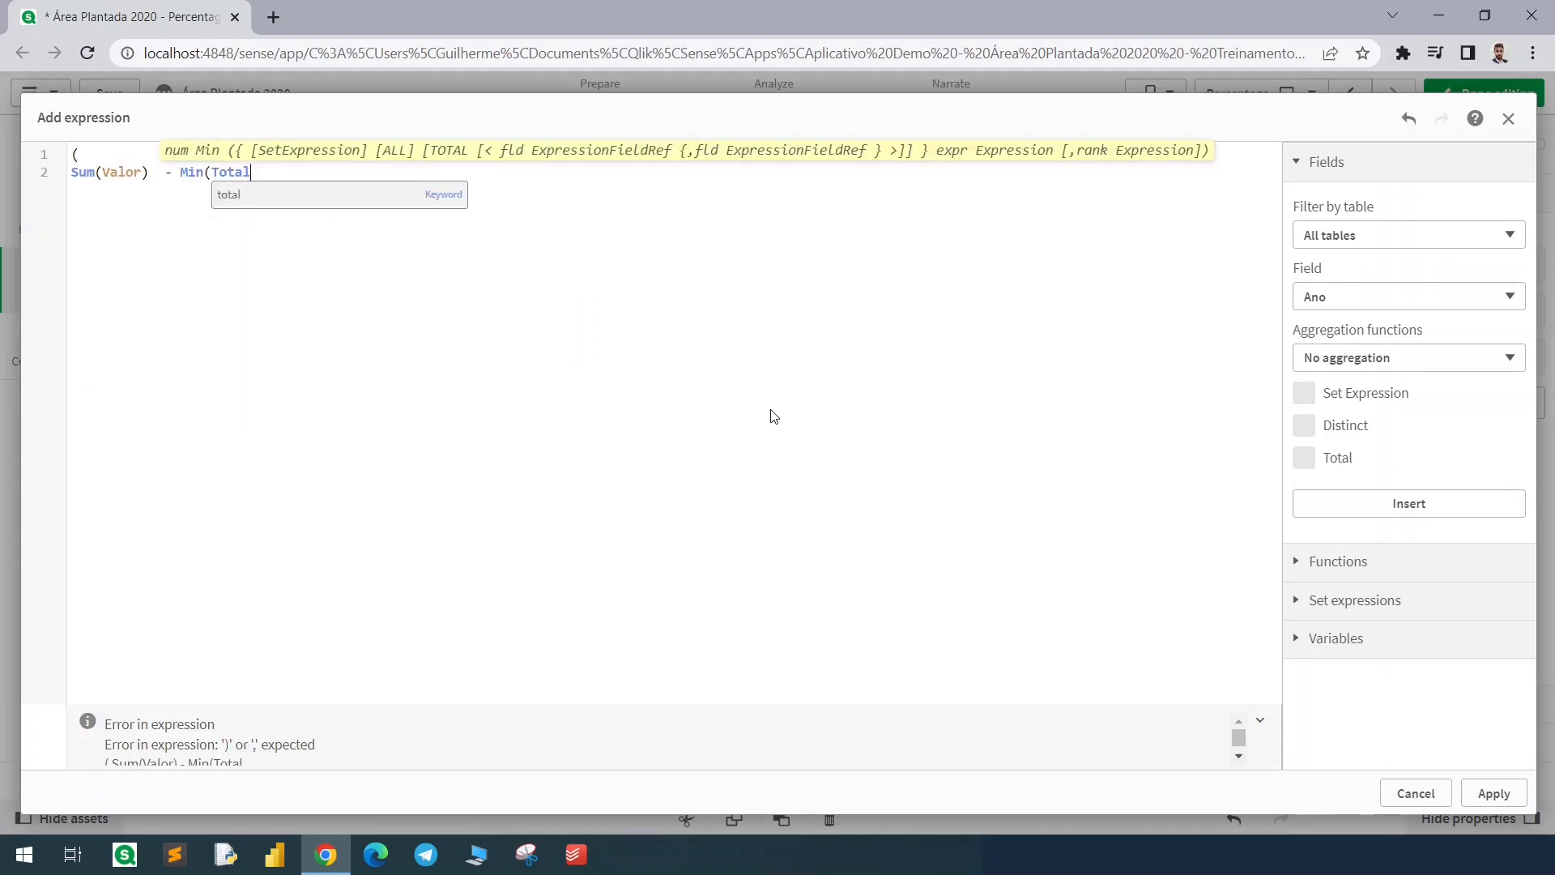
{"action": "type", "text": " Aggr("}
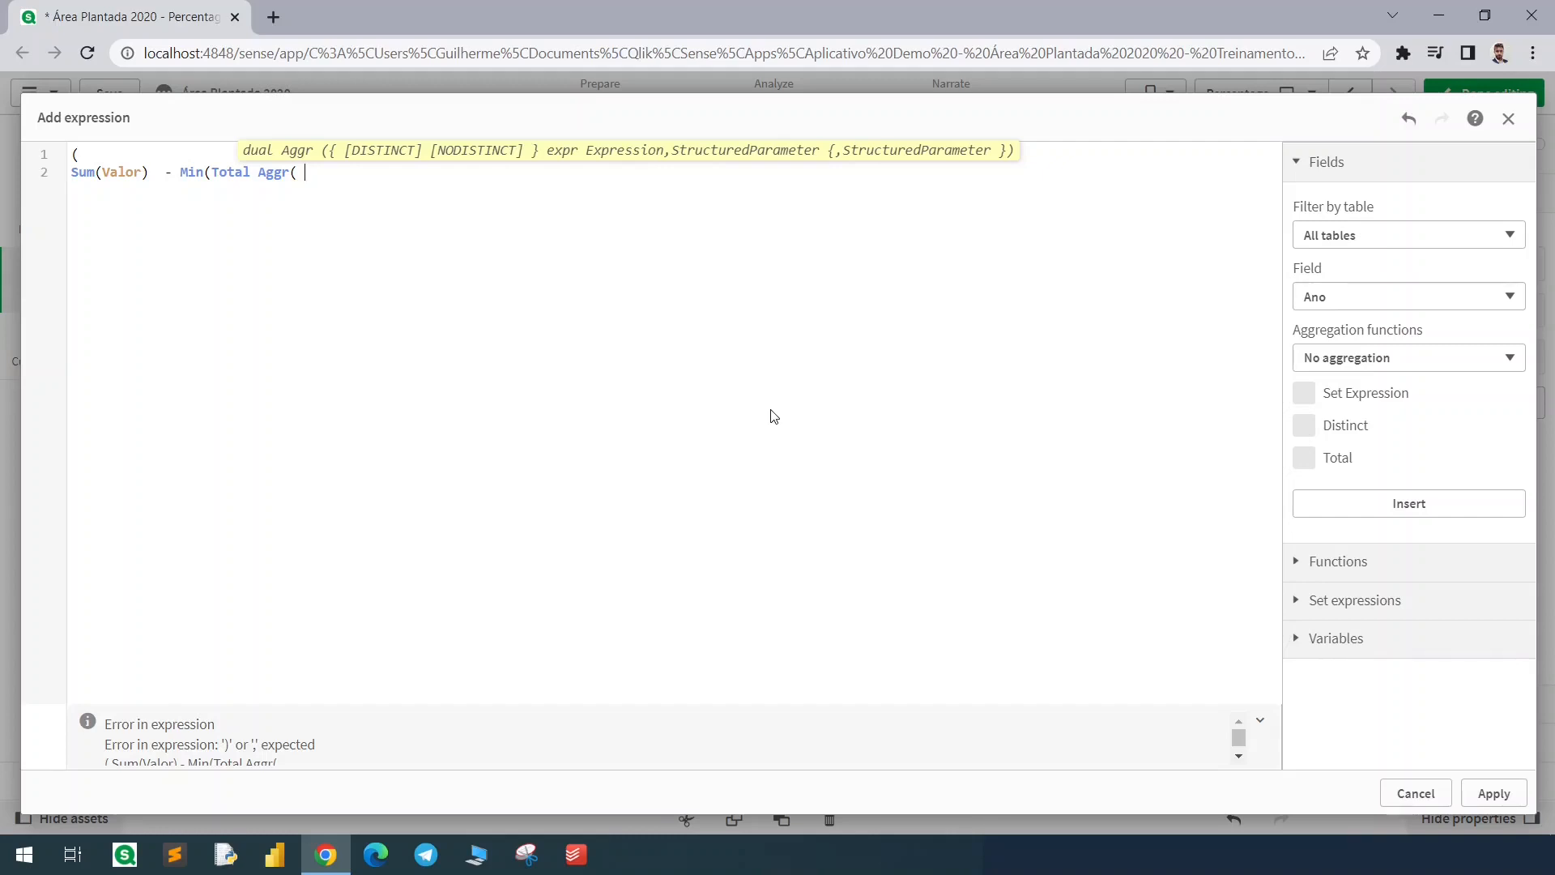
{"action": "type", "text": "Sum("}
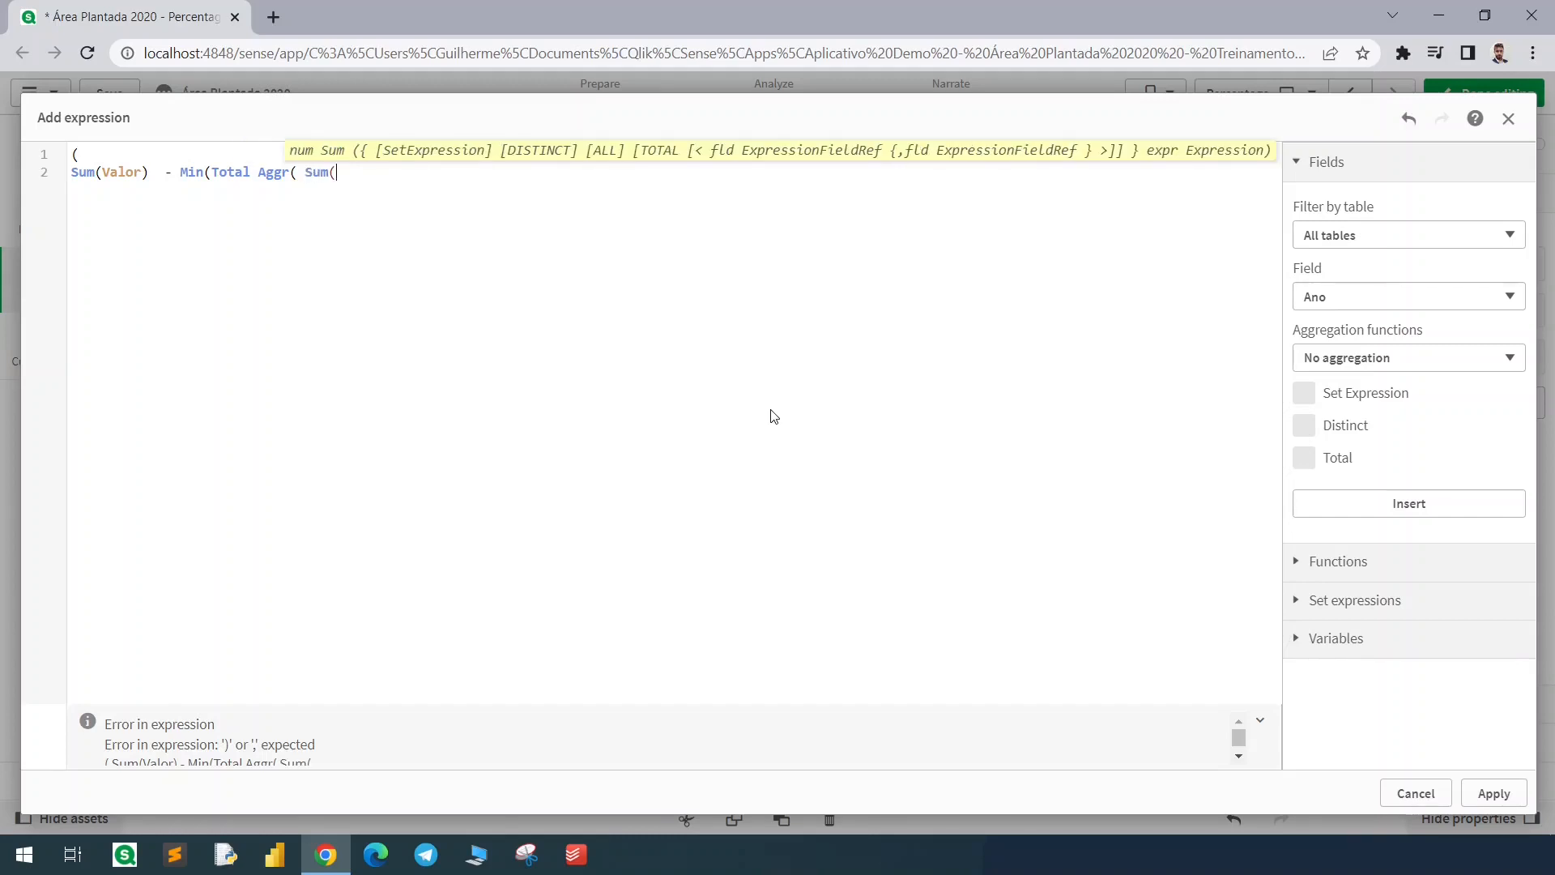
{"action": "type", "text": "Valor) , "}
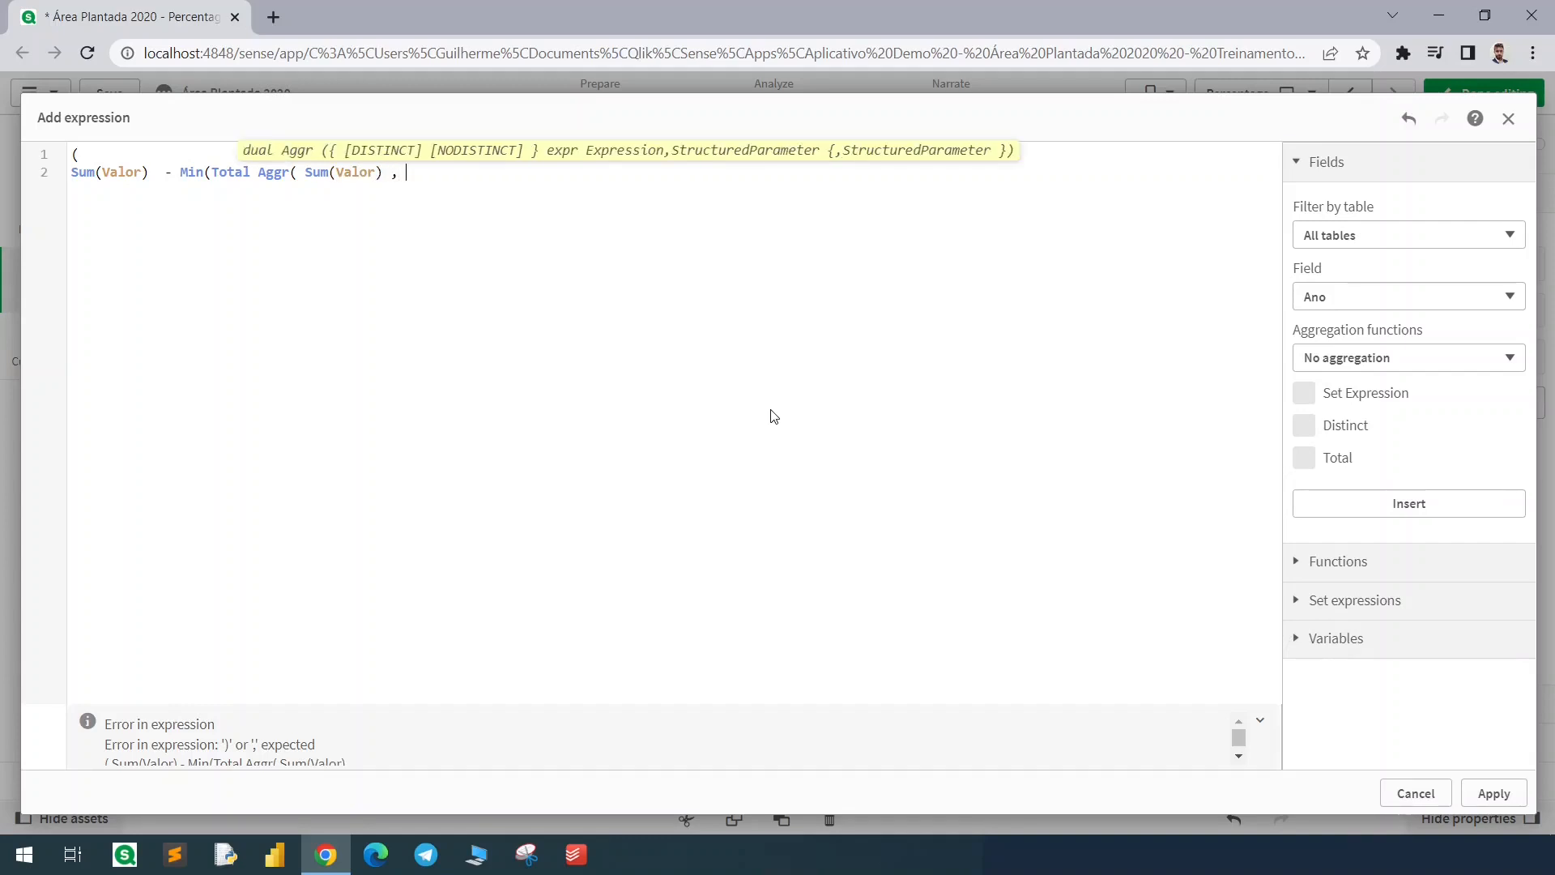
{"action": "type", "text": "Estado)"}
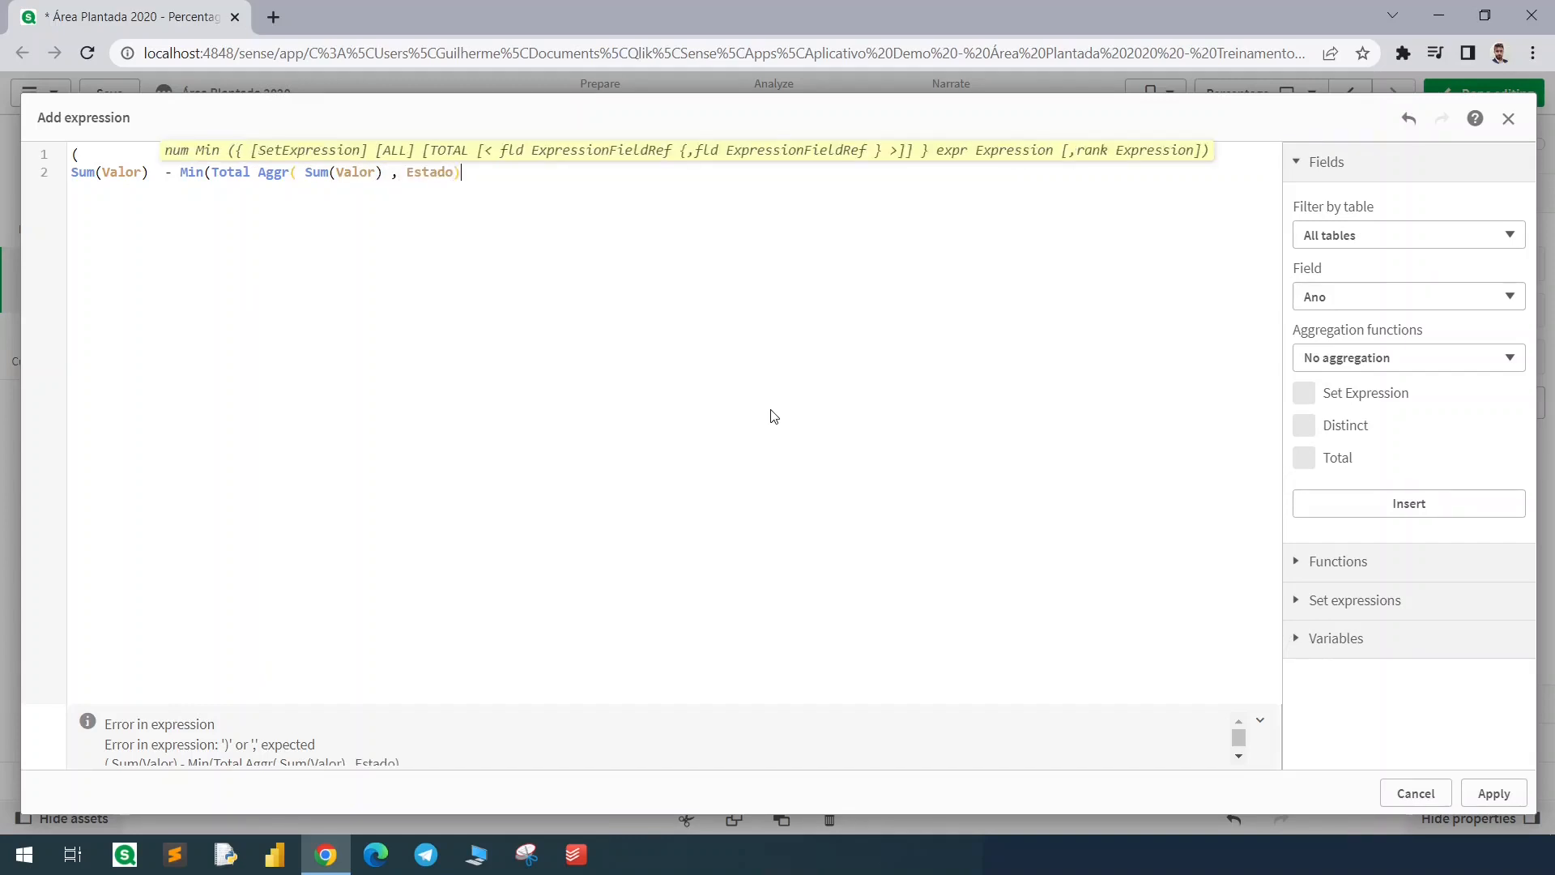
{"action": "type", "text": ")"}
{"action": "key", "text": "Return"}
{"action": "type", "text": ")"}
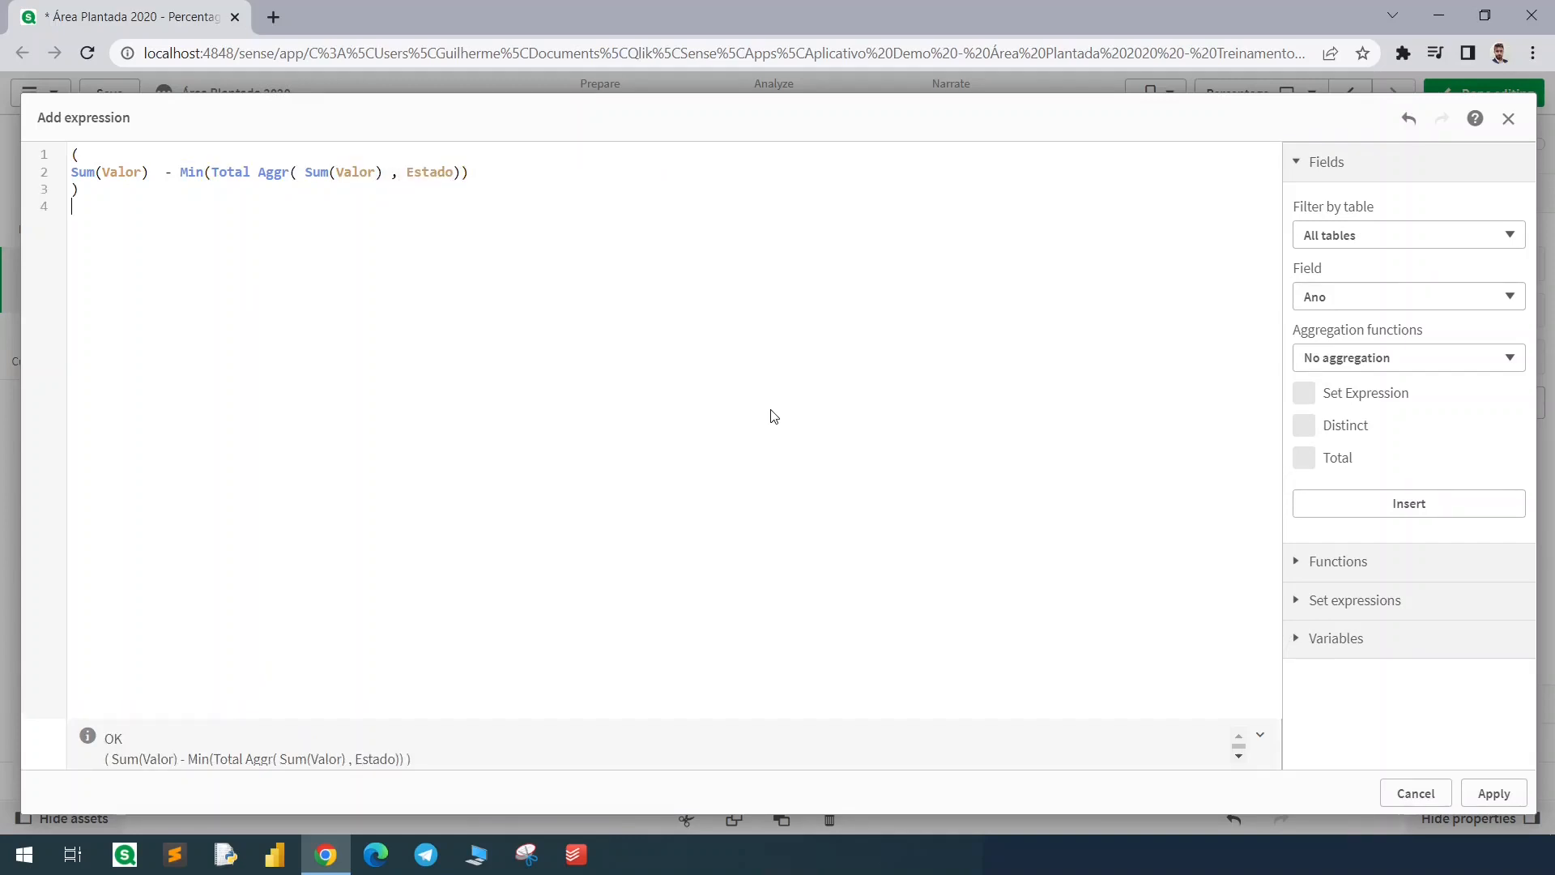
Divide the numerator by a parenthesized denominator that starts with Max(Total Aggr(Sum(Valor), Estado)) followed by a minus sign
{"action": "key", "text": "Return"}
{"action": "type", "text": "(M"}
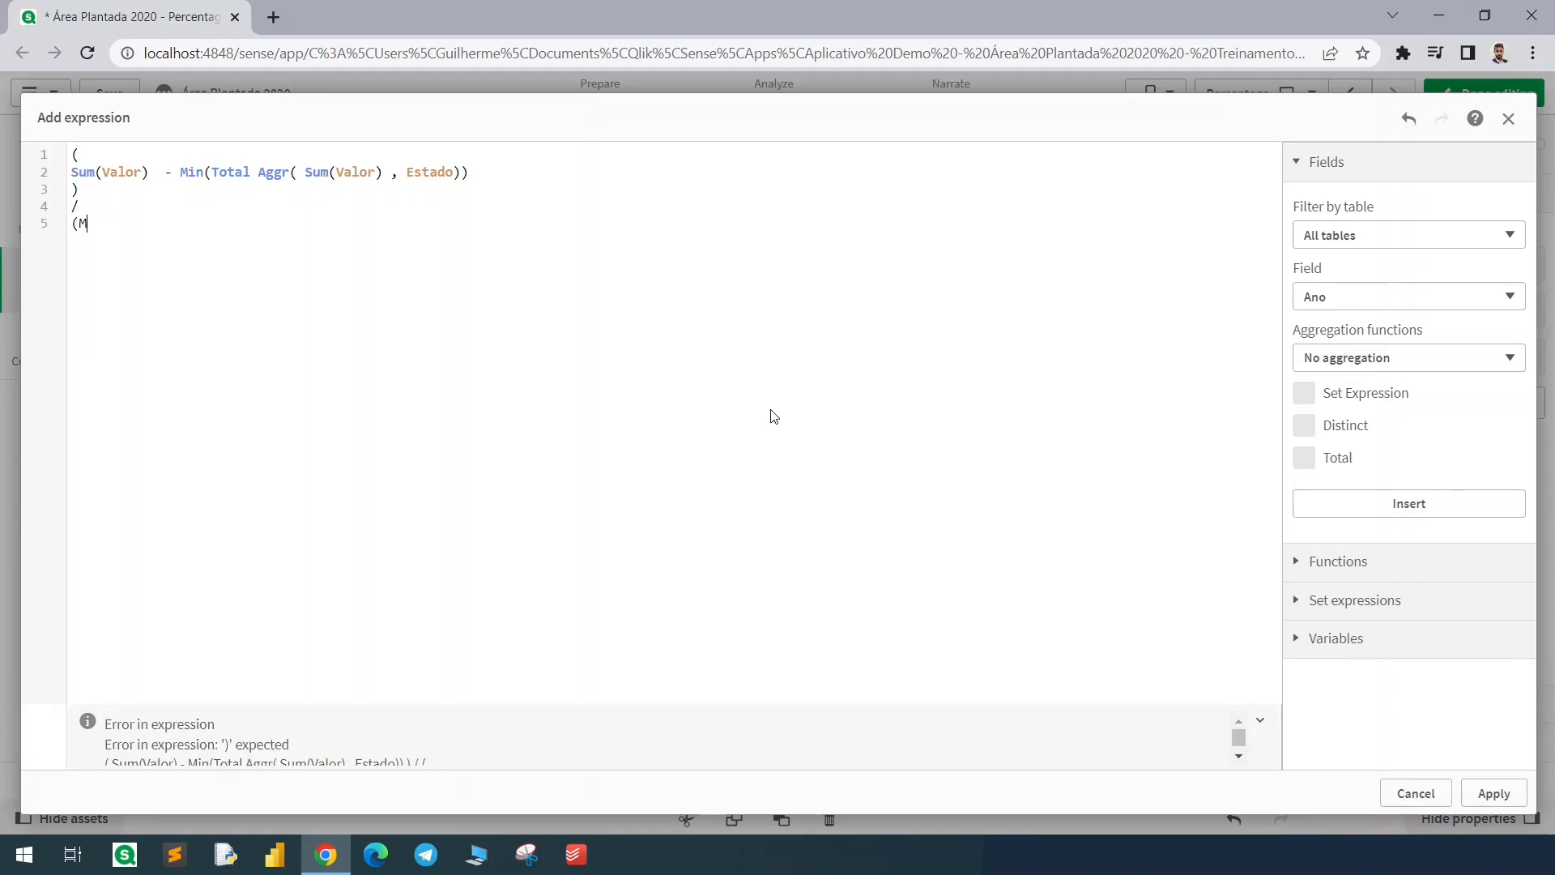
{"action": "type", "text": "ax("}
{"action": "type", "text": "T"}
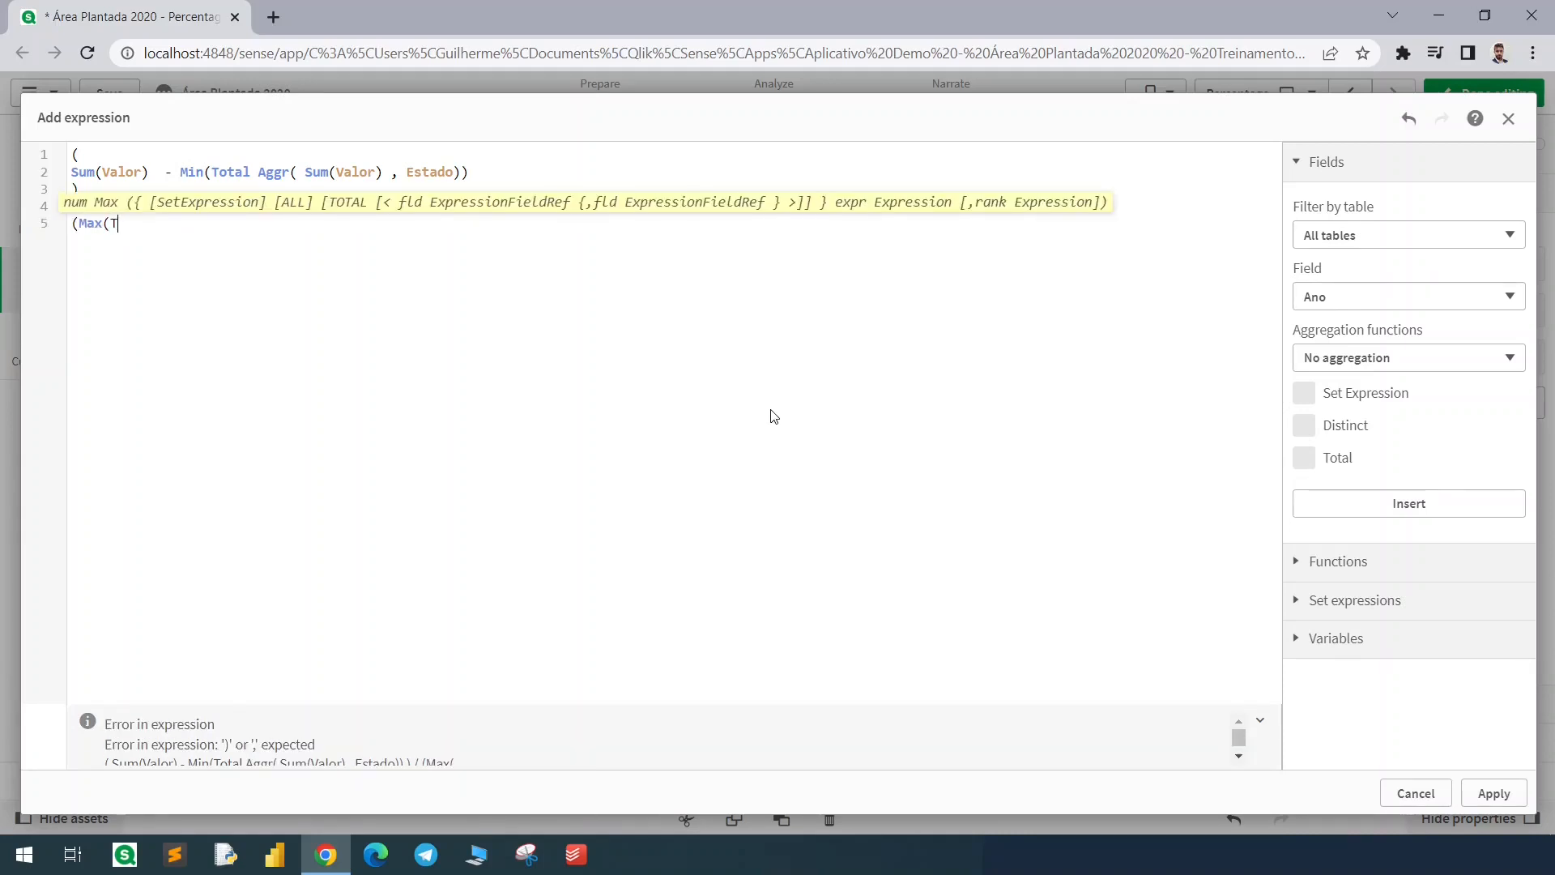
{"action": "type", "text": "otal Aggr(Sum(V"}
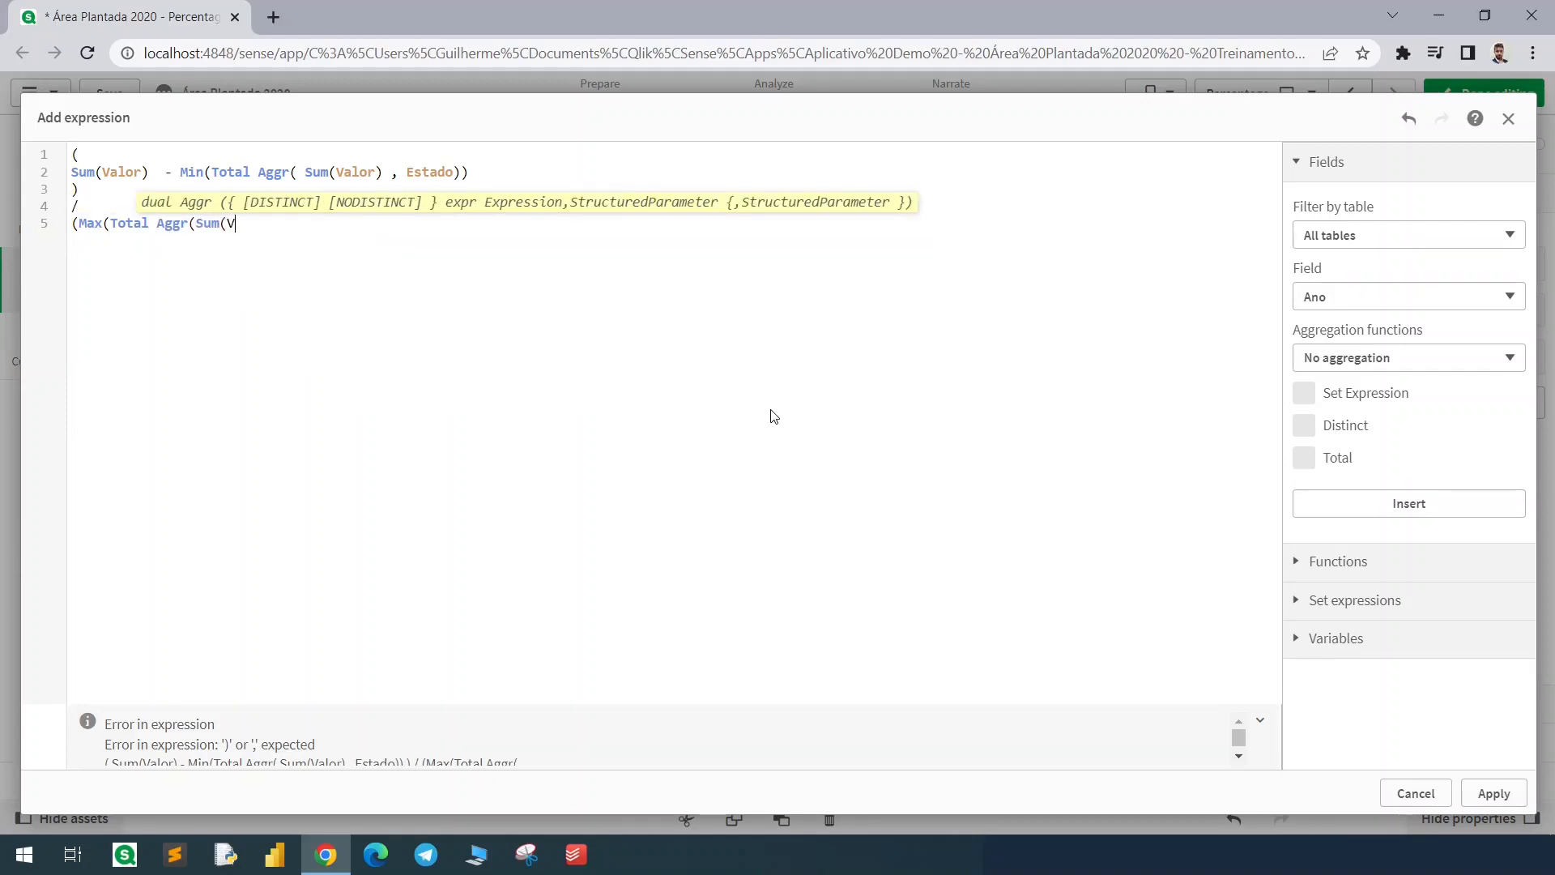
{"action": "type", "text": "alor), Estado)) -"}
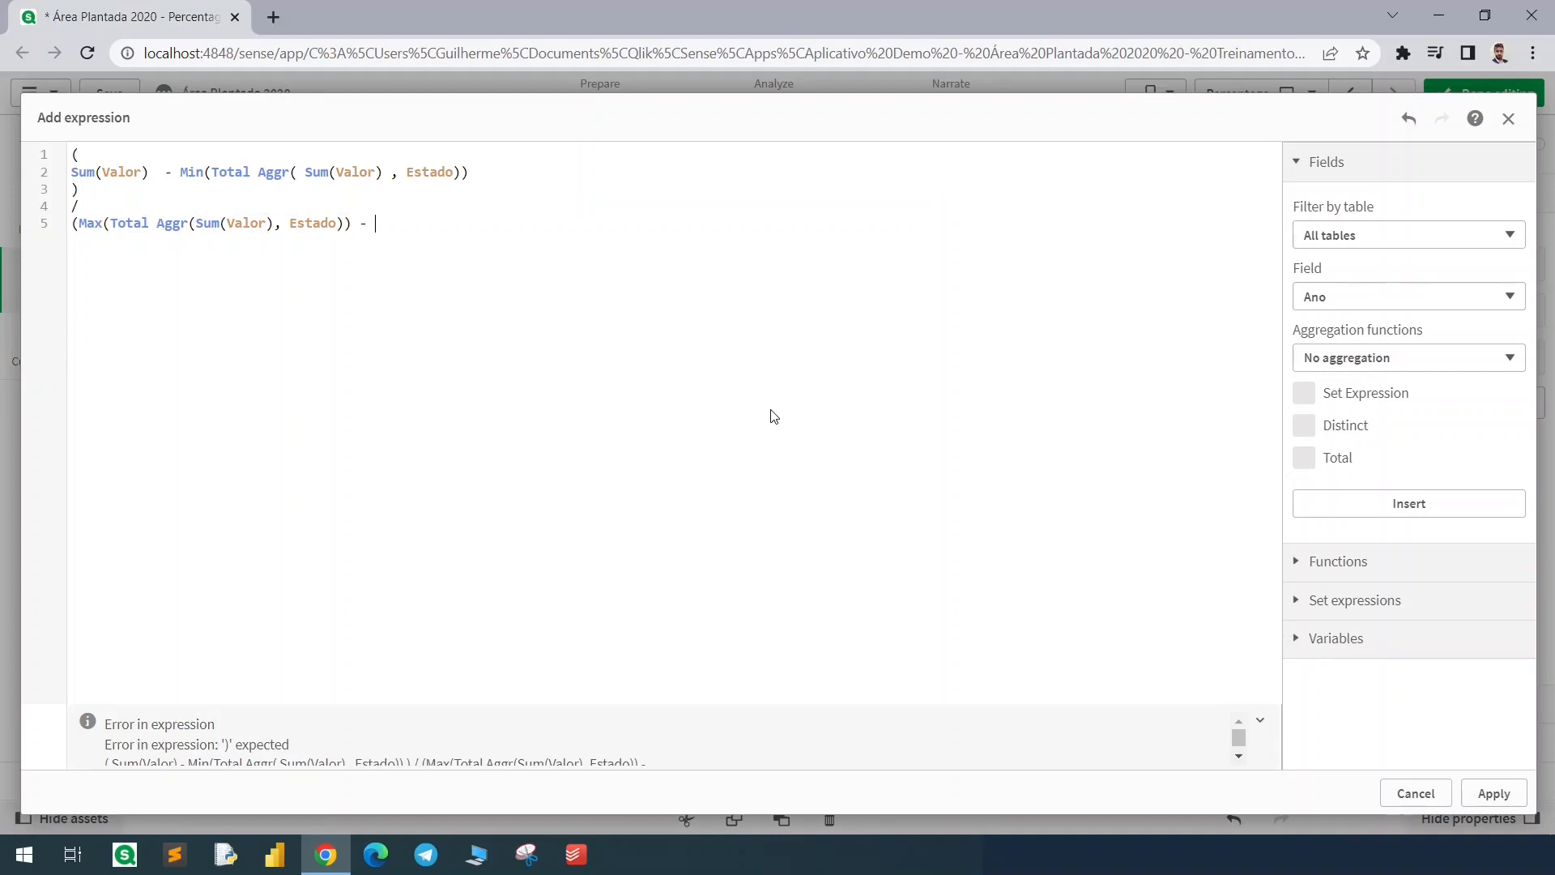
Complete the denominator with a copy of the numerator's Min(Total Aggr(Sum(Valor), Estado)) term and put its enclosing parentheses on separate lines
{"action": "left_click_drag", "start_coordinate": [180, 177], "coordinate": [462, 173]}
{"action": "key", "text": "ctrl+c"}
{"action": "left_click", "coordinate": [416, 222]}
{"action": "key", "text": "ctrl+v"}
{"action": "type", "text": ")"}
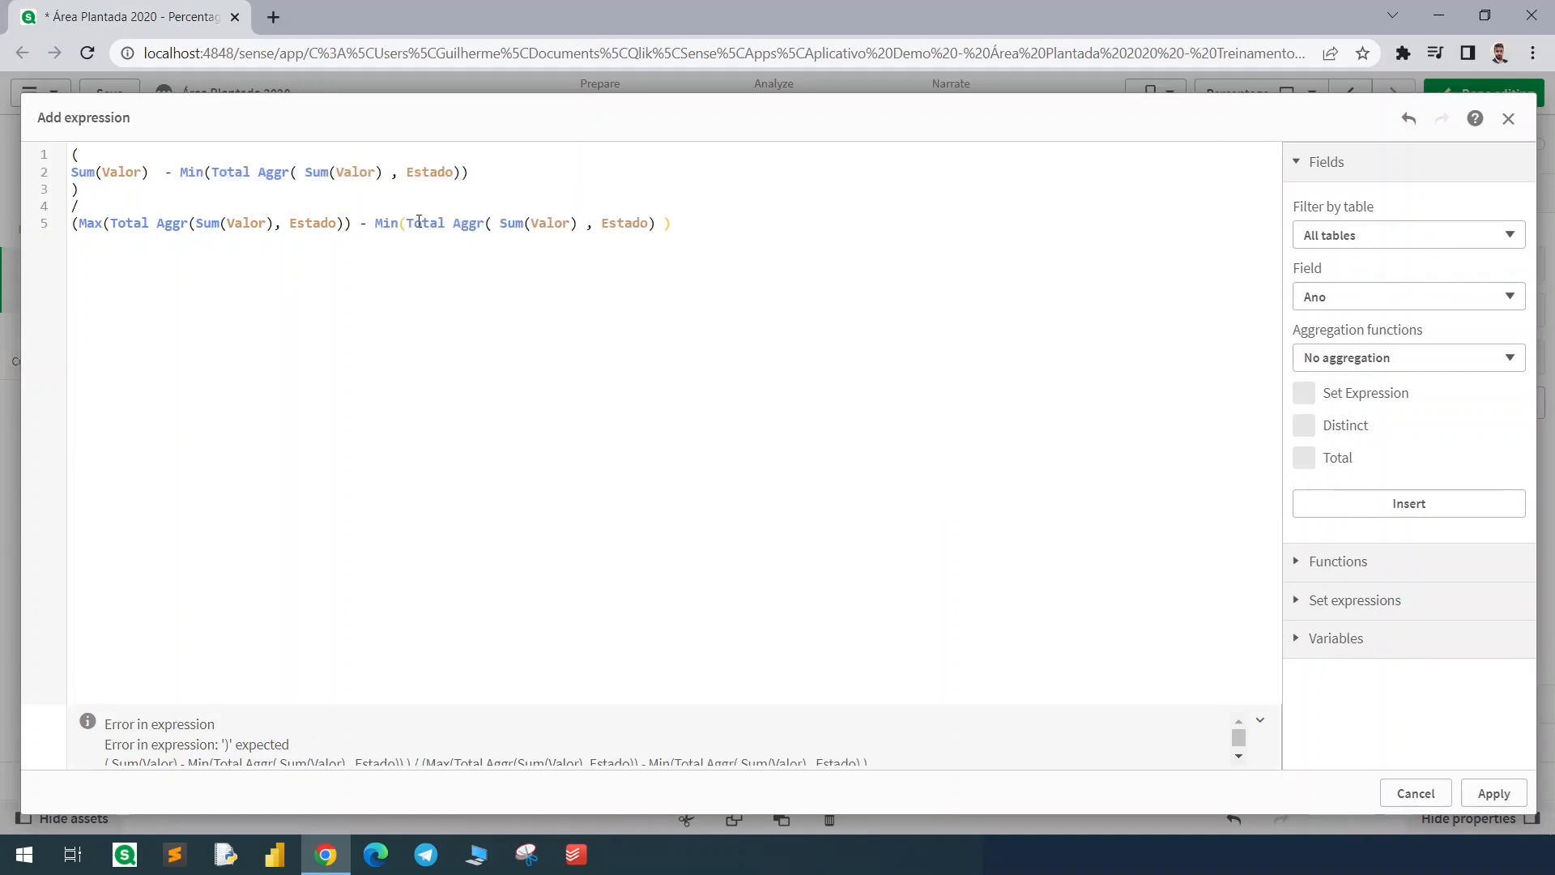
{"action": "key", "text": "Home"}
{"action": "key", "text": "Right"}
{"action": "key", "text": "Return"}
{"action": "key", "text": "End"}
{"action": "key", "text": "Return"}
{"action": "type", "text": ")"}
{"action": "type", "text": "("}
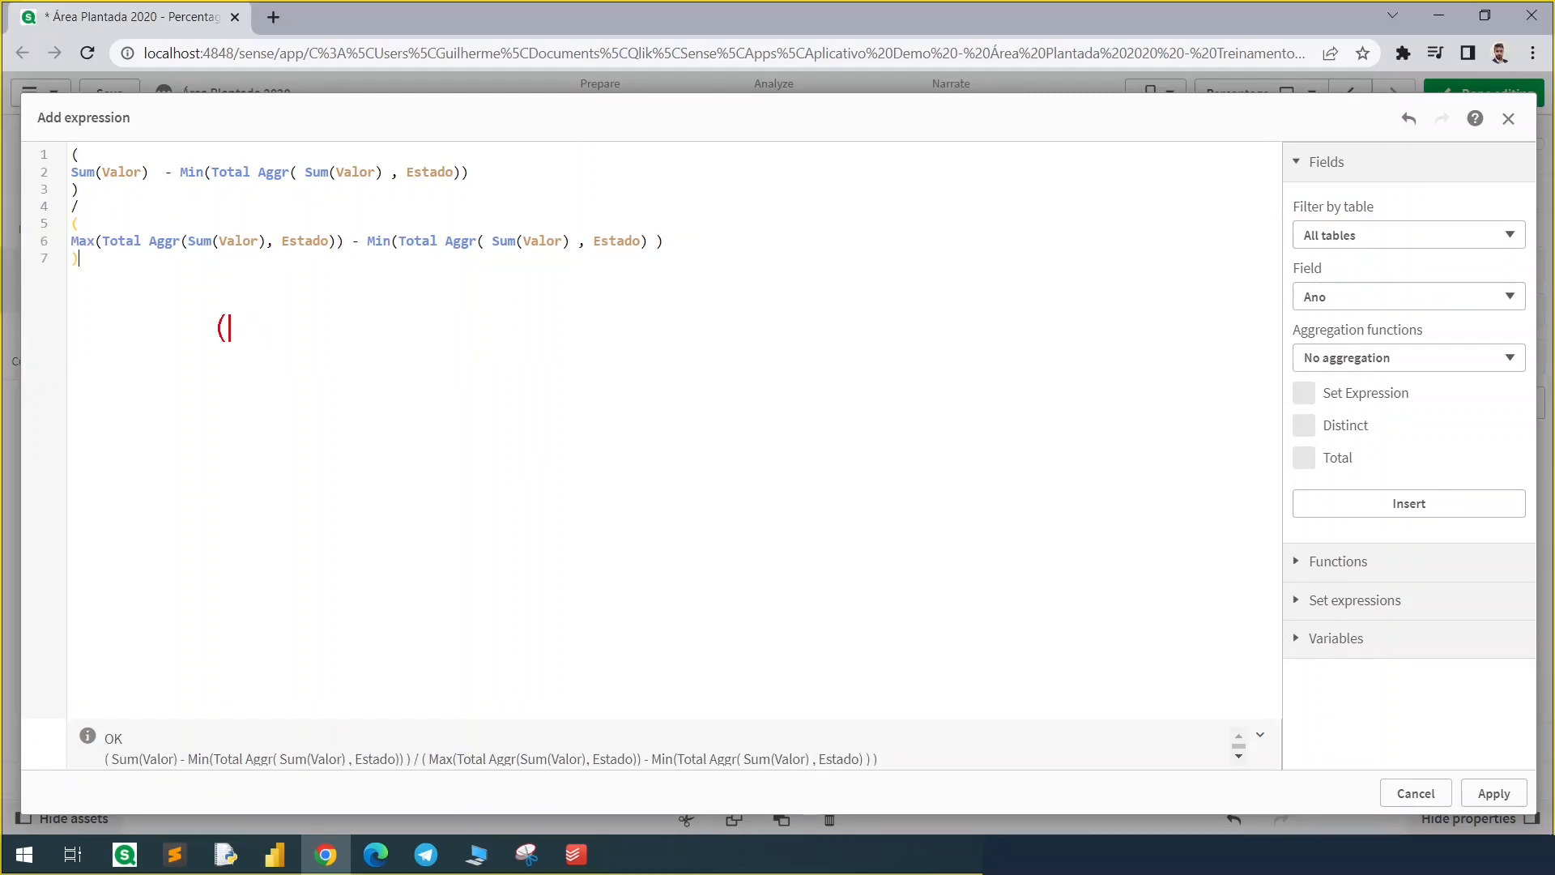
{"action": "type", "text": "Area - Min)"}
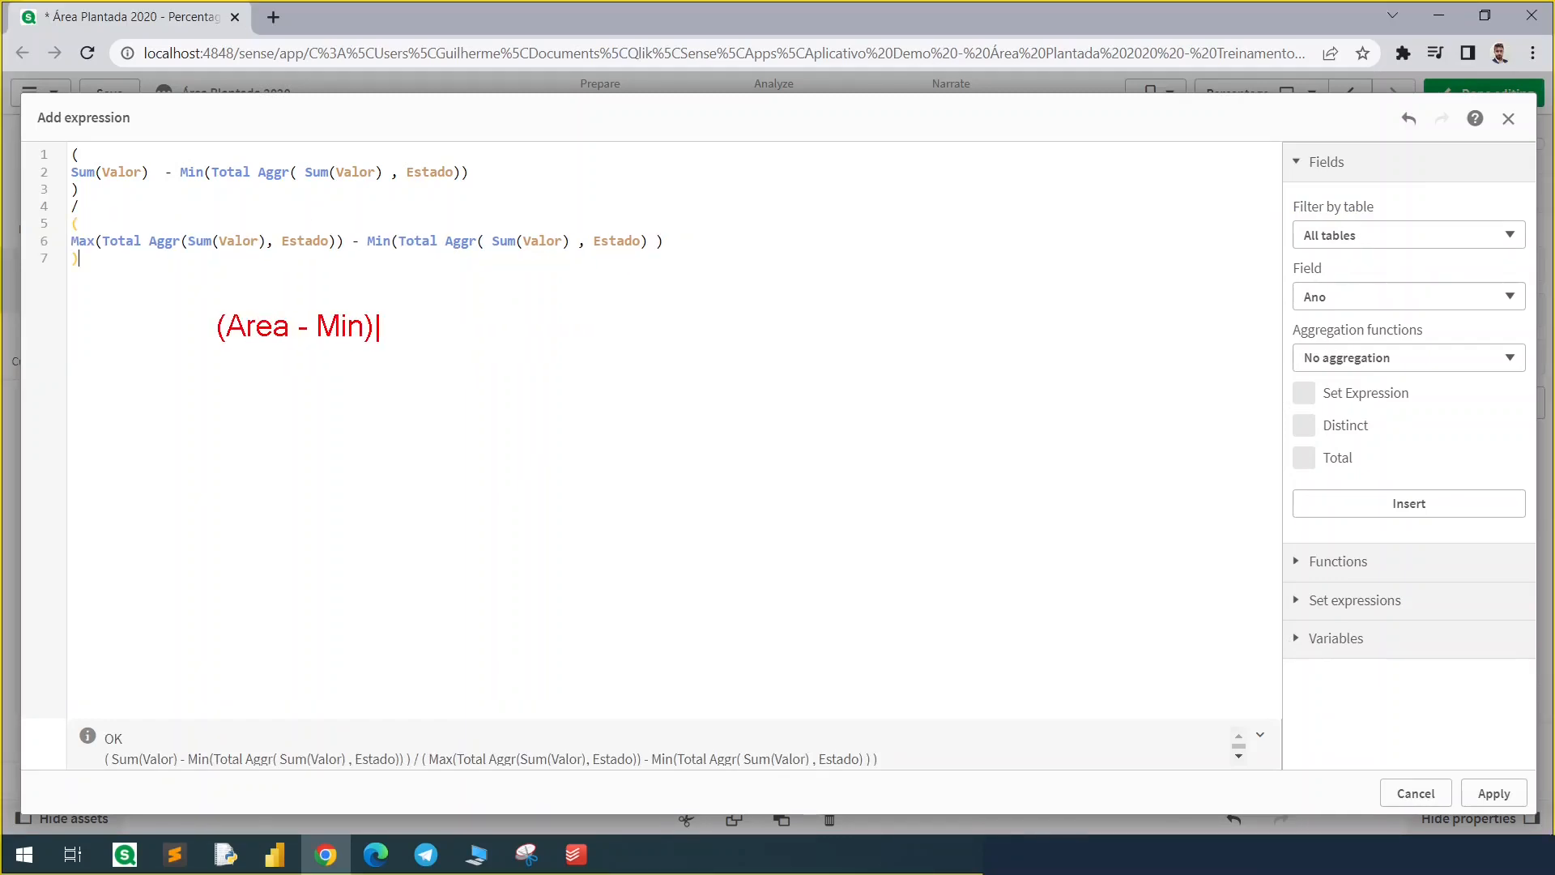
{"action": "key", "text": "Return"}
{"action": "type", "text": "/"}
{"action": "key", "text": "Return"}
{"action": "type", "text": "(Max - m"}
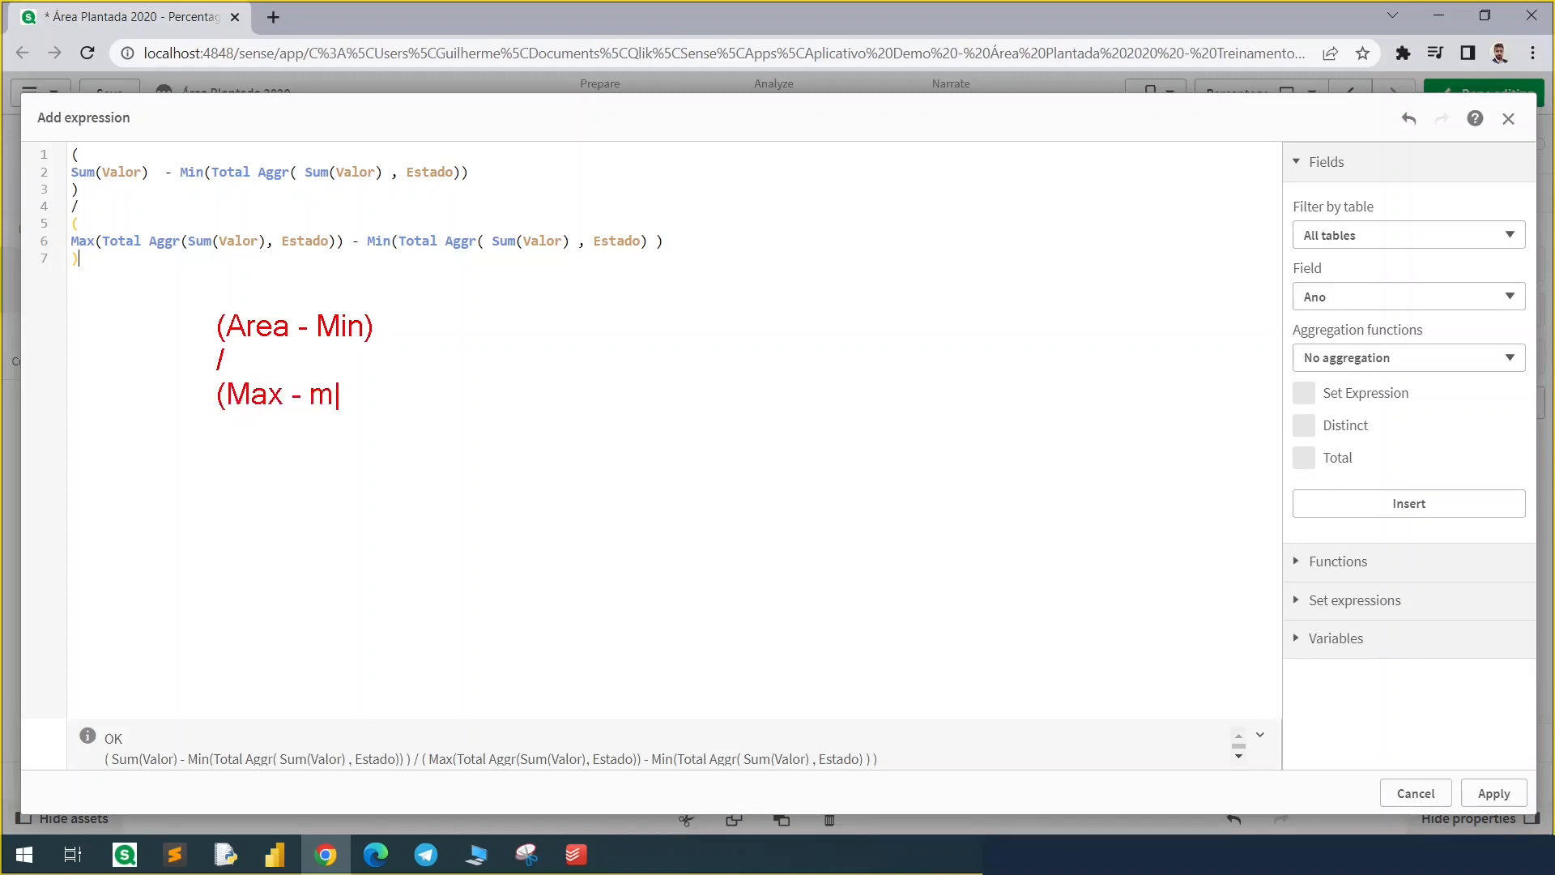
{"action": "key", "text": "BackSpace"}
{"action": "type", "text": "Min)"}
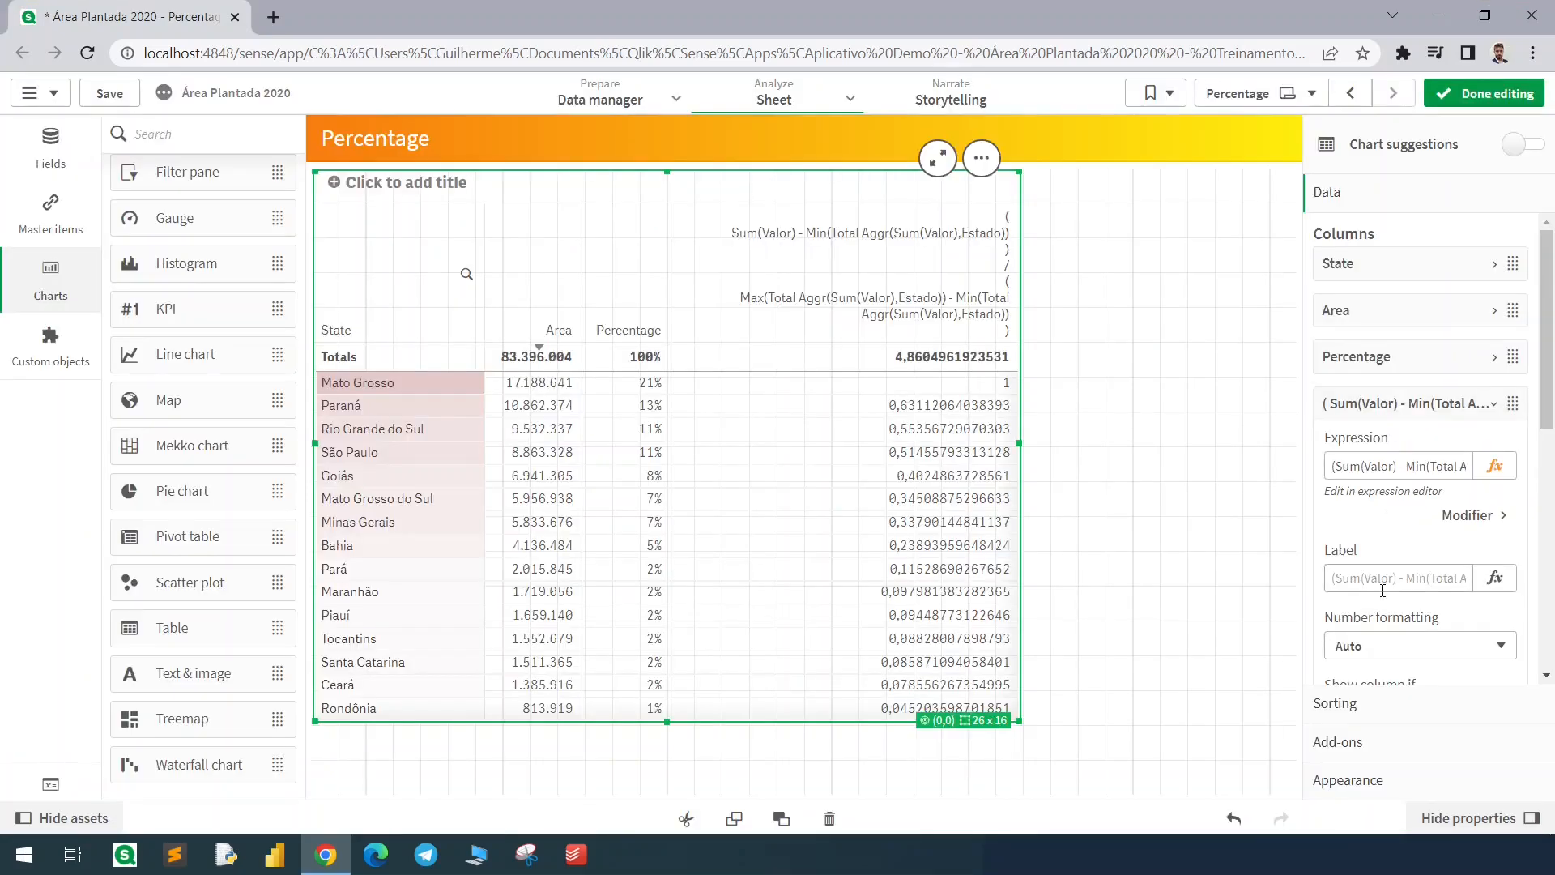
Label the new measure column Normalized Data and set its number formatting to Number with the 12% format
{"action": "left_click", "coordinate": [1403, 577]}
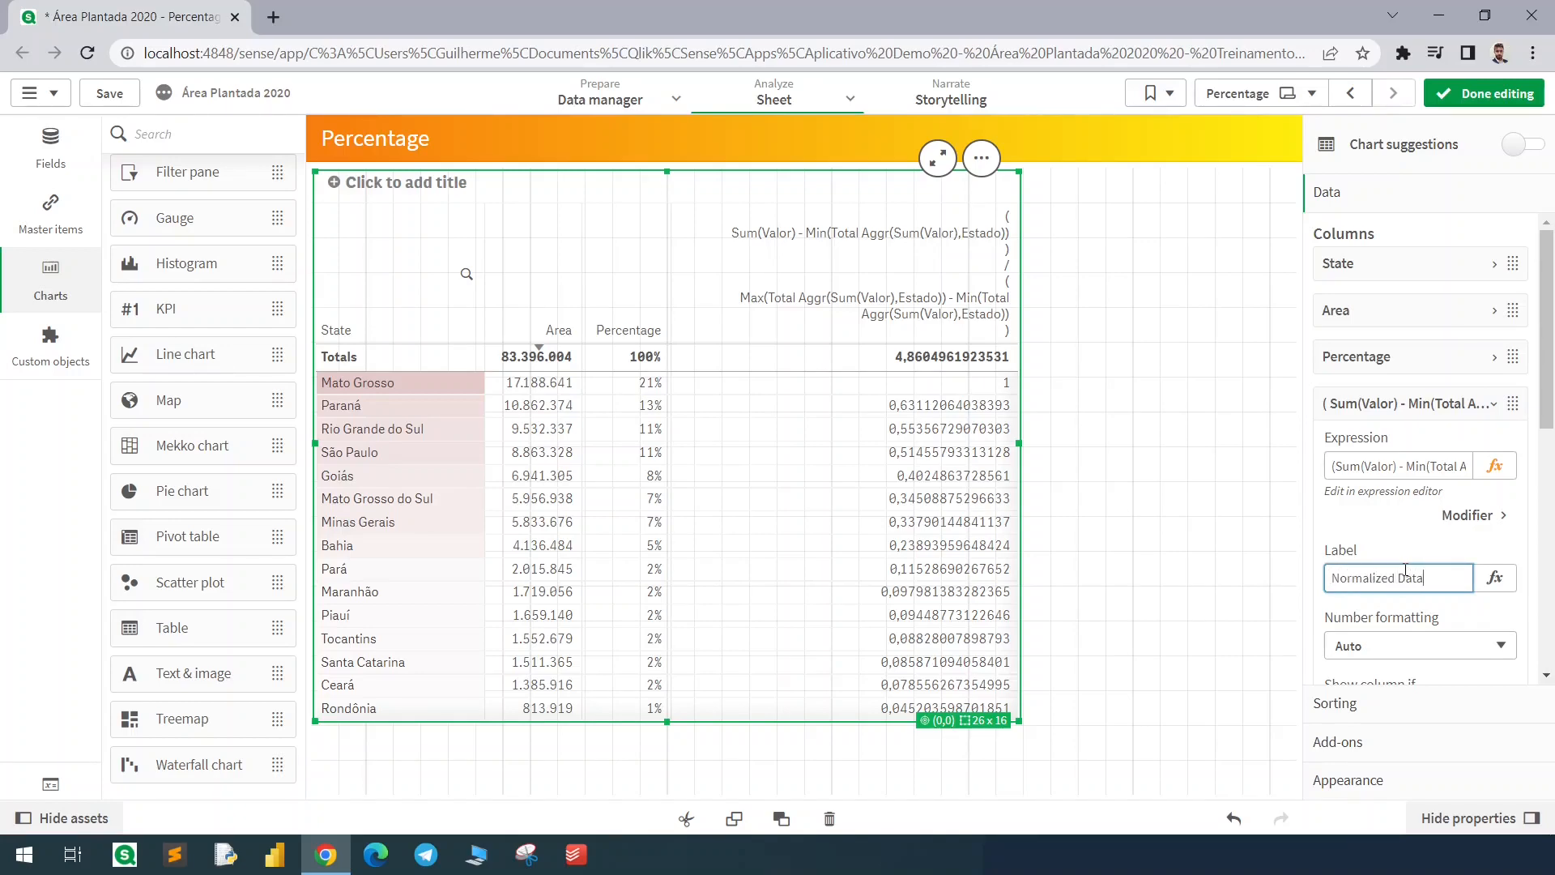
{"action": "type", "text": "Normalized Data"}
{"action": "key", "text": "Return"}
{"action": "scroll", "coordinate": [1371, 476], "scroll_direction": "down", "scroll_amount": 3}
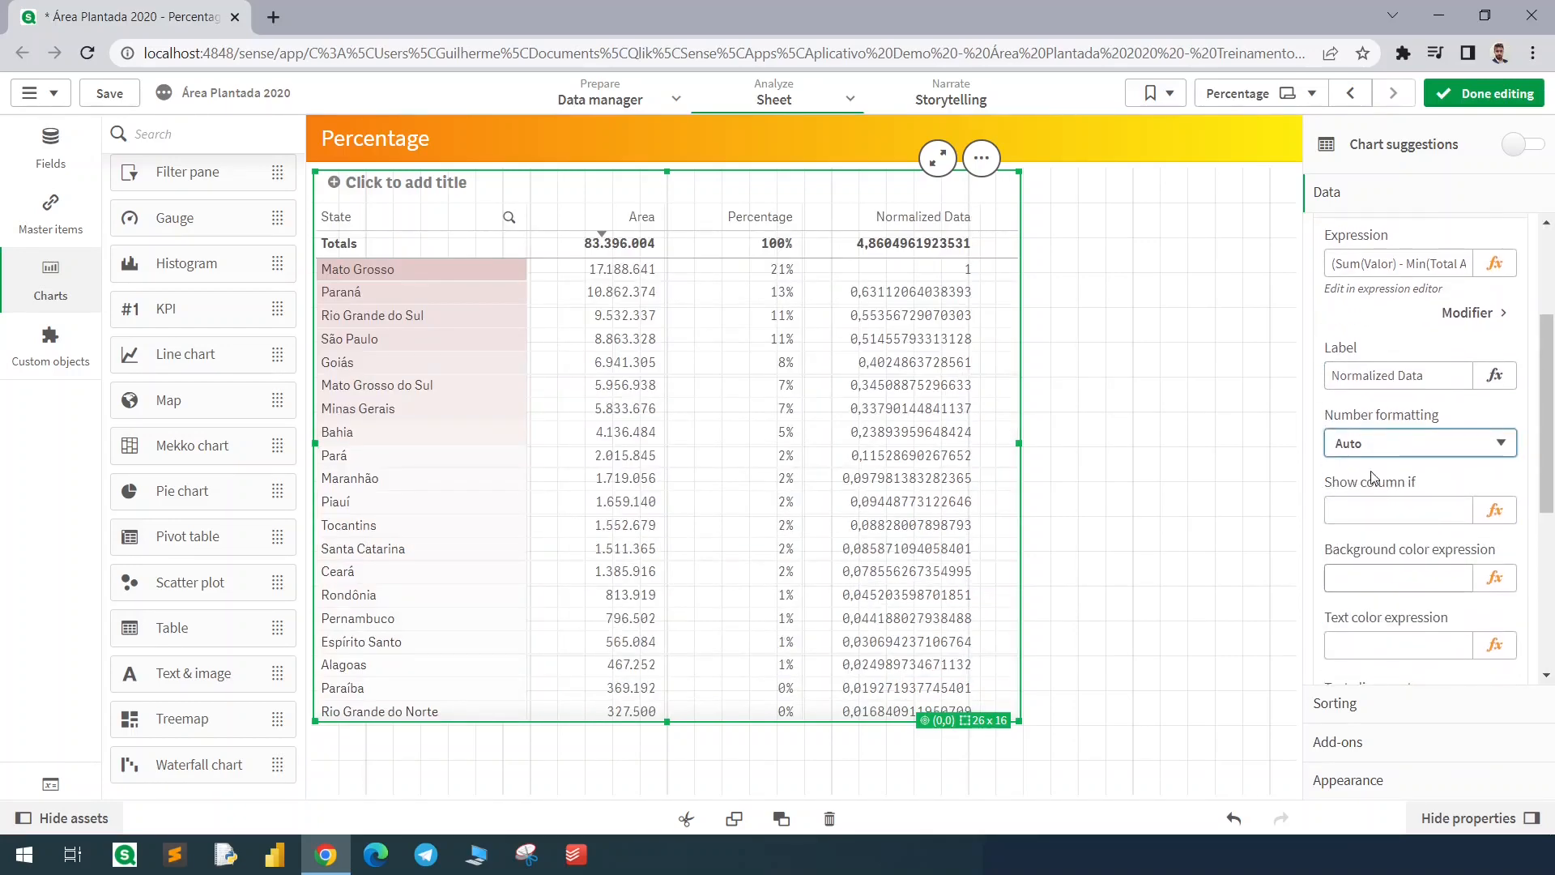
{"action": "left_click", "coordinate": [1377, 444]}
{"action": "left_click", "coordinate": [1377, 489]}
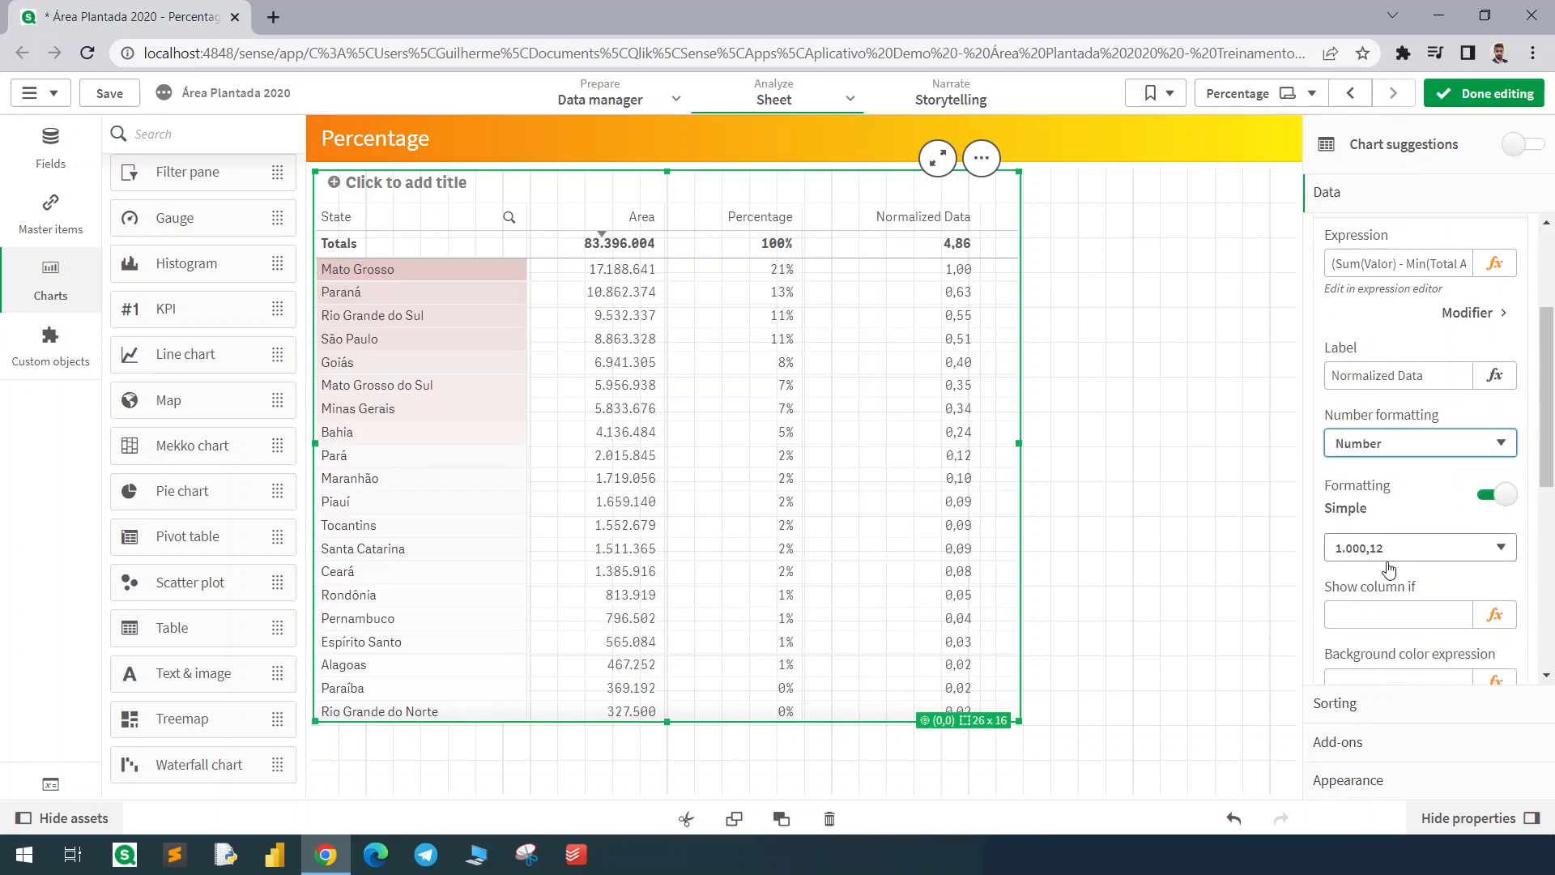
{"action": "left_click", "coordinate": [1389, 569]}
{"action": "left_click", "coordinate": [1375, 619]}
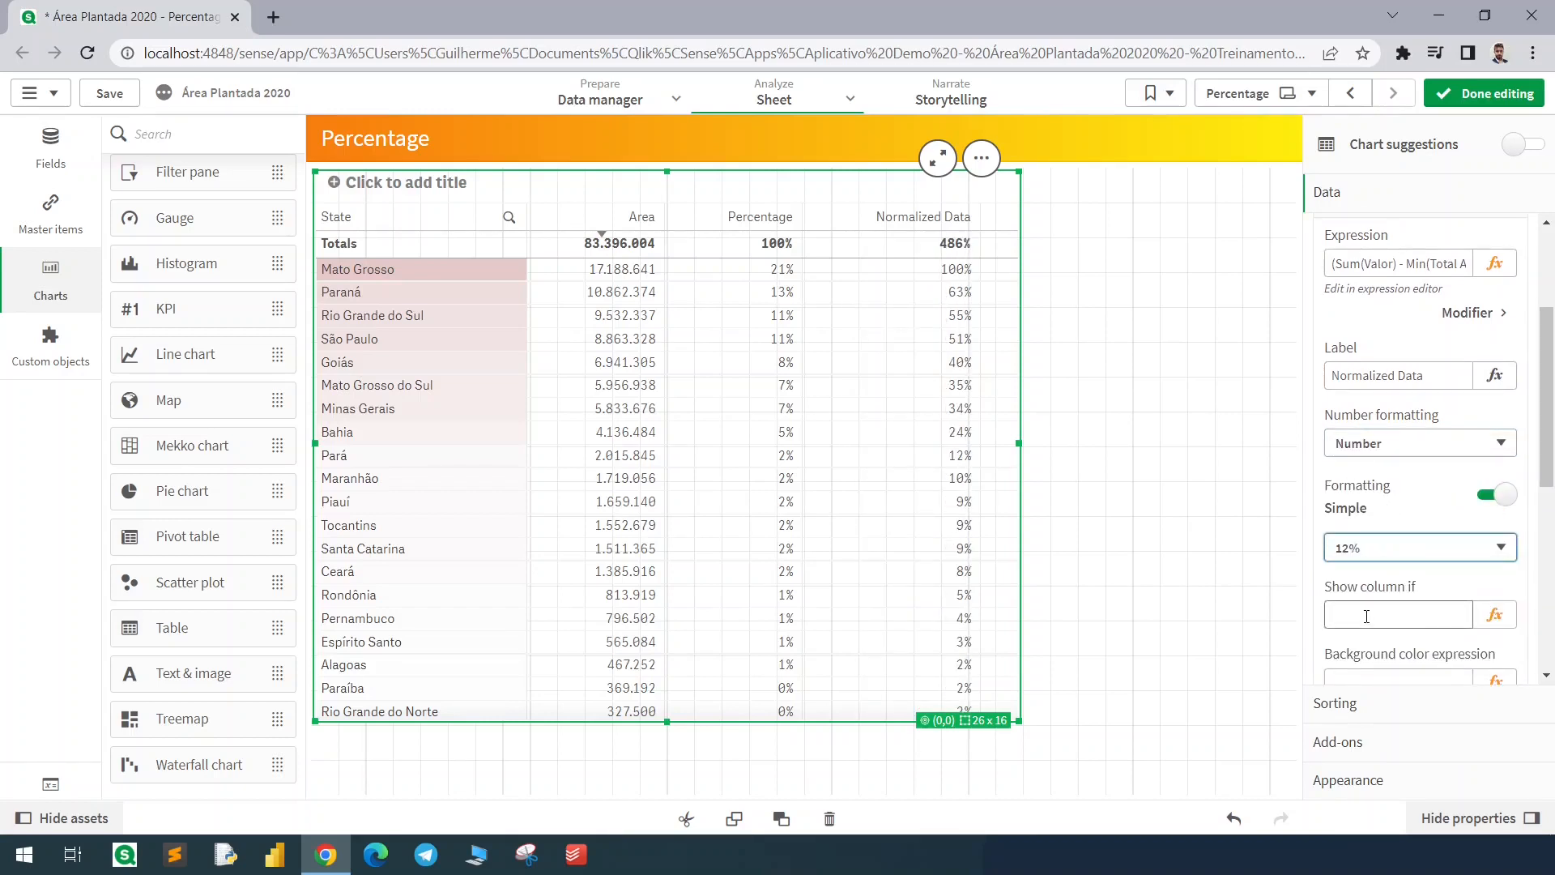
{"action": "left_click_drag", "start_coordinate": [863, 272], "coordinate": [808, 269]}
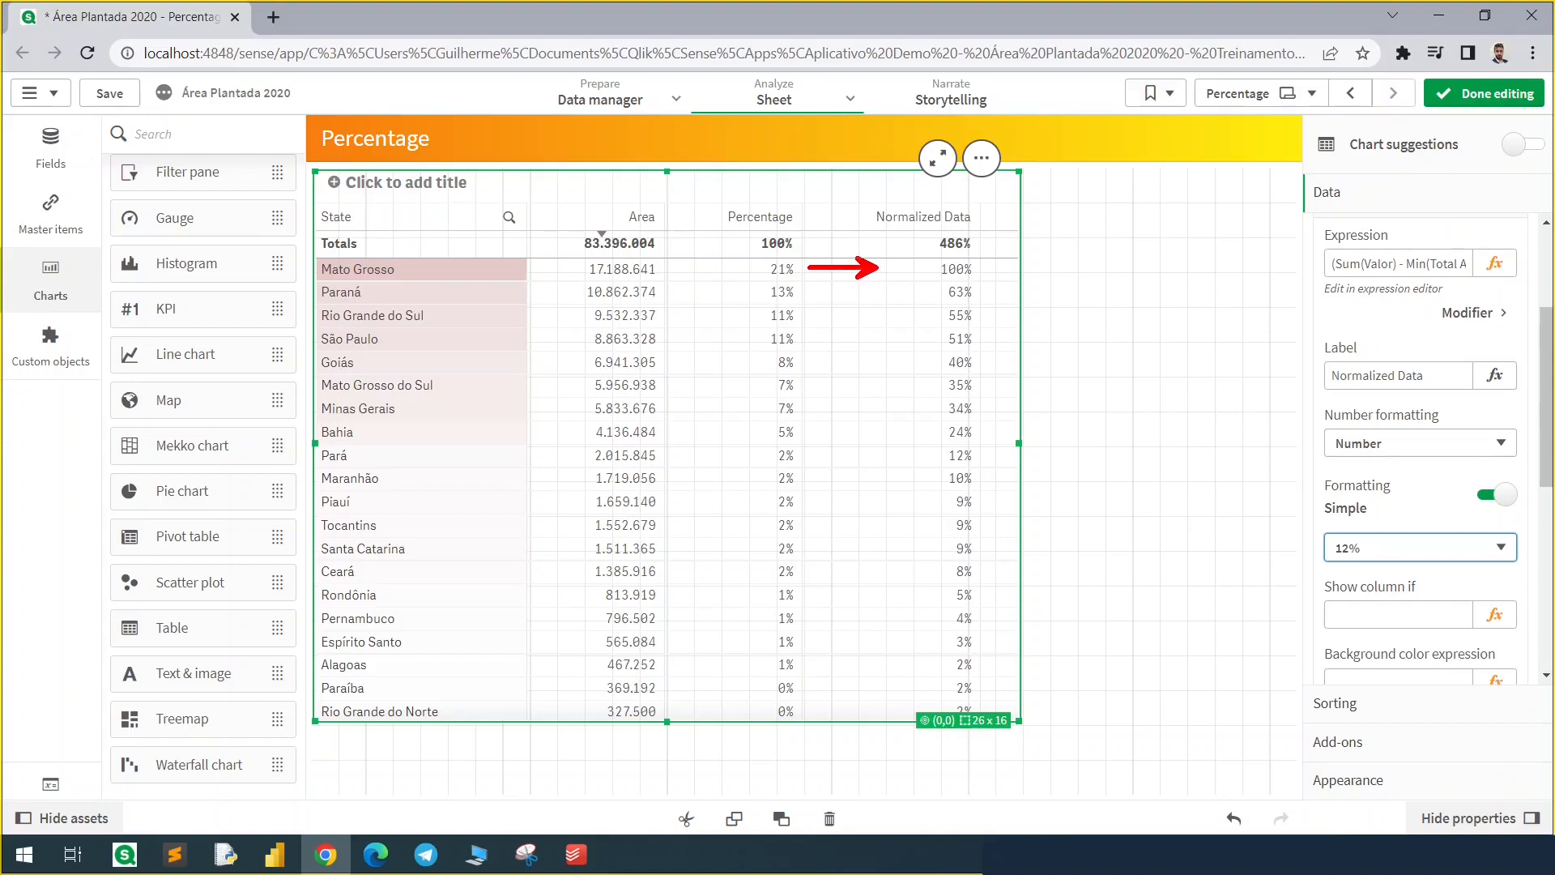
{"action": "left_click_drag", "start_coordinate": [920, 256], "coordinate": [987, 283]}
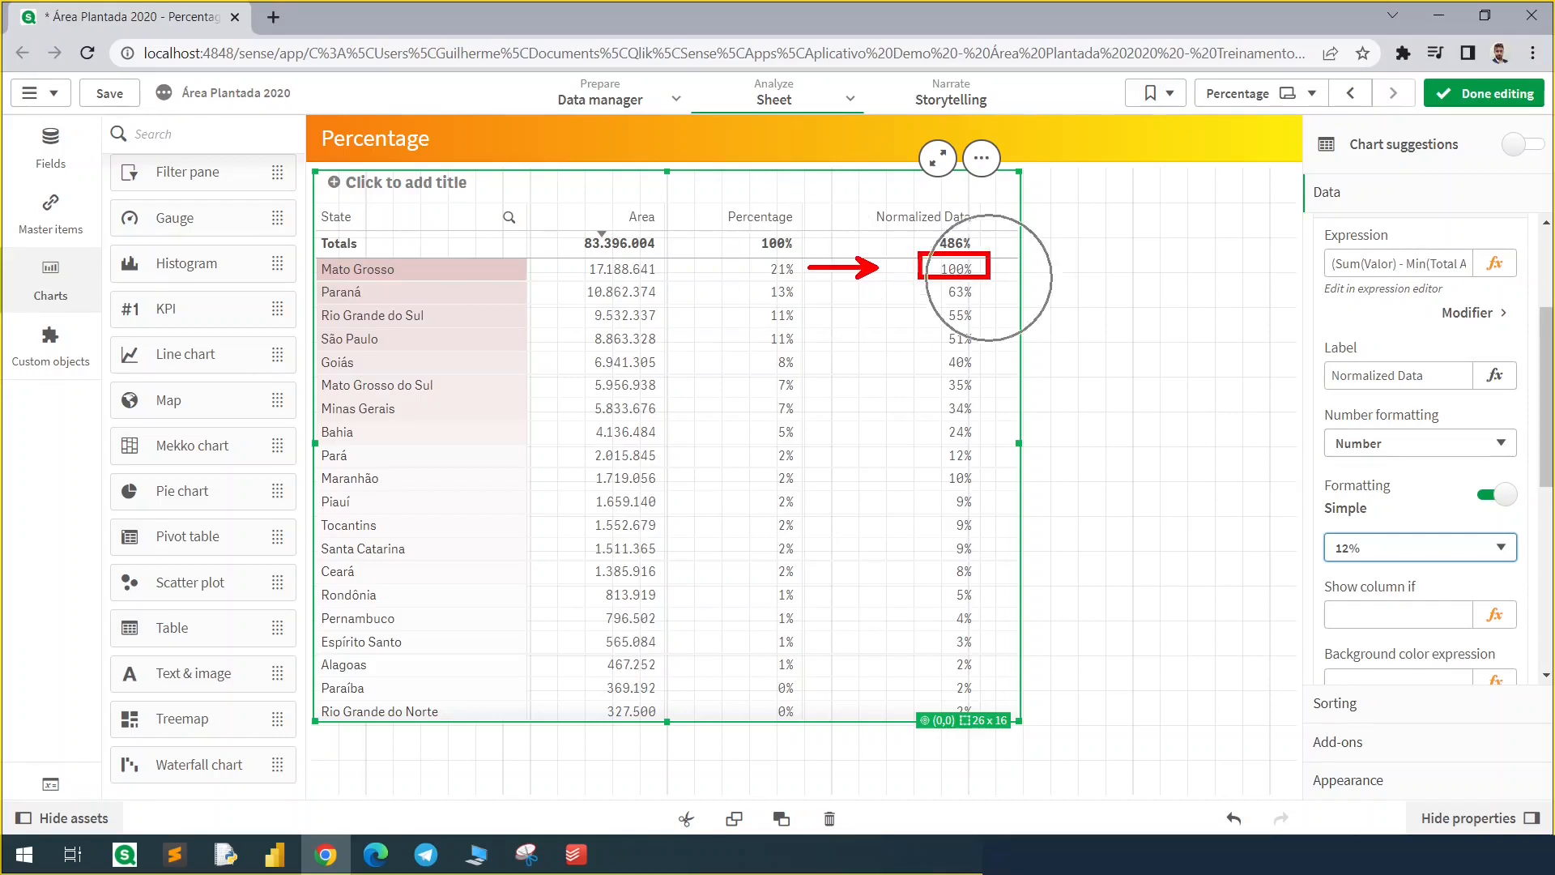
{"action": "key", "text": "Escape"}
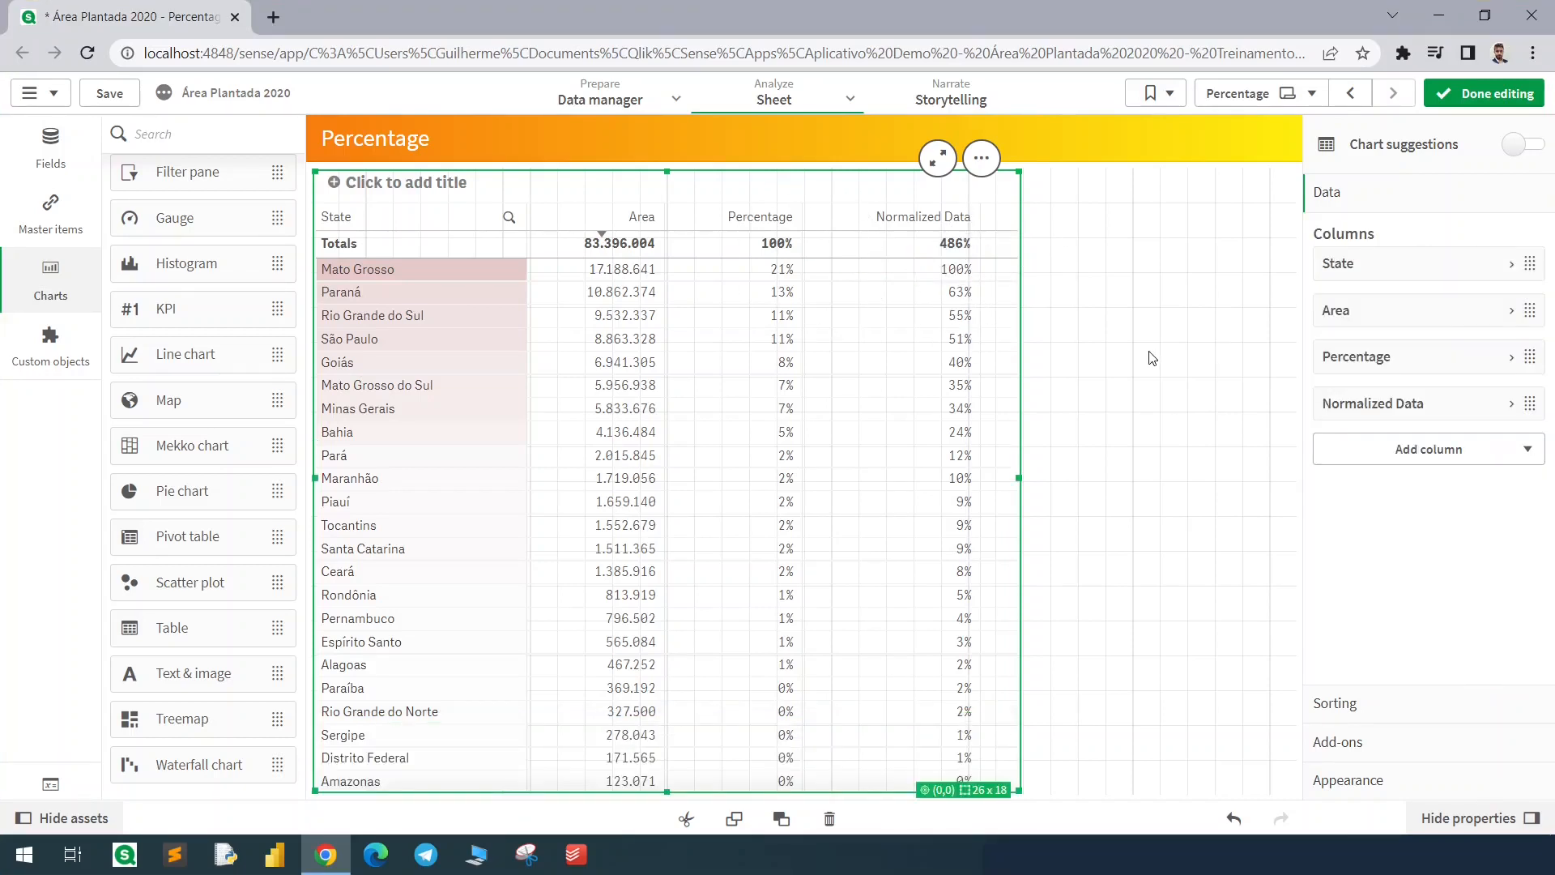
Copy the full expression of the Normalized Data column and close its editor without changes
{"action": "left_click", "coordinate": [1373, 409]}
{"action": "left_click", "coordinate": [1390, 485]}
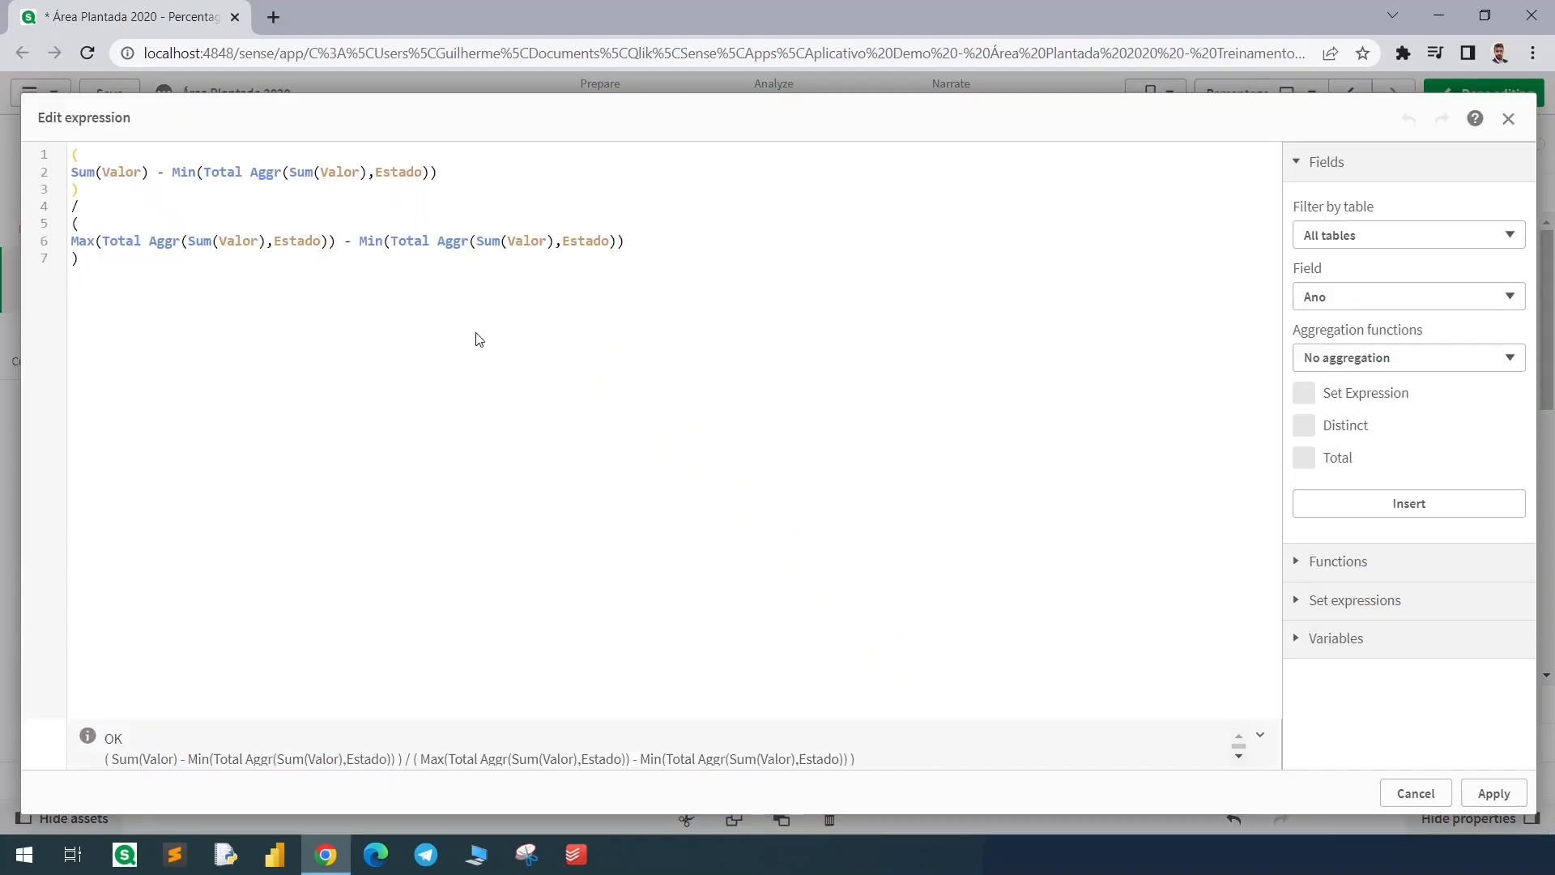
{"action": "key", "text": "ctrl+a"}
{"action": "key", "text": "ctrl+c"}
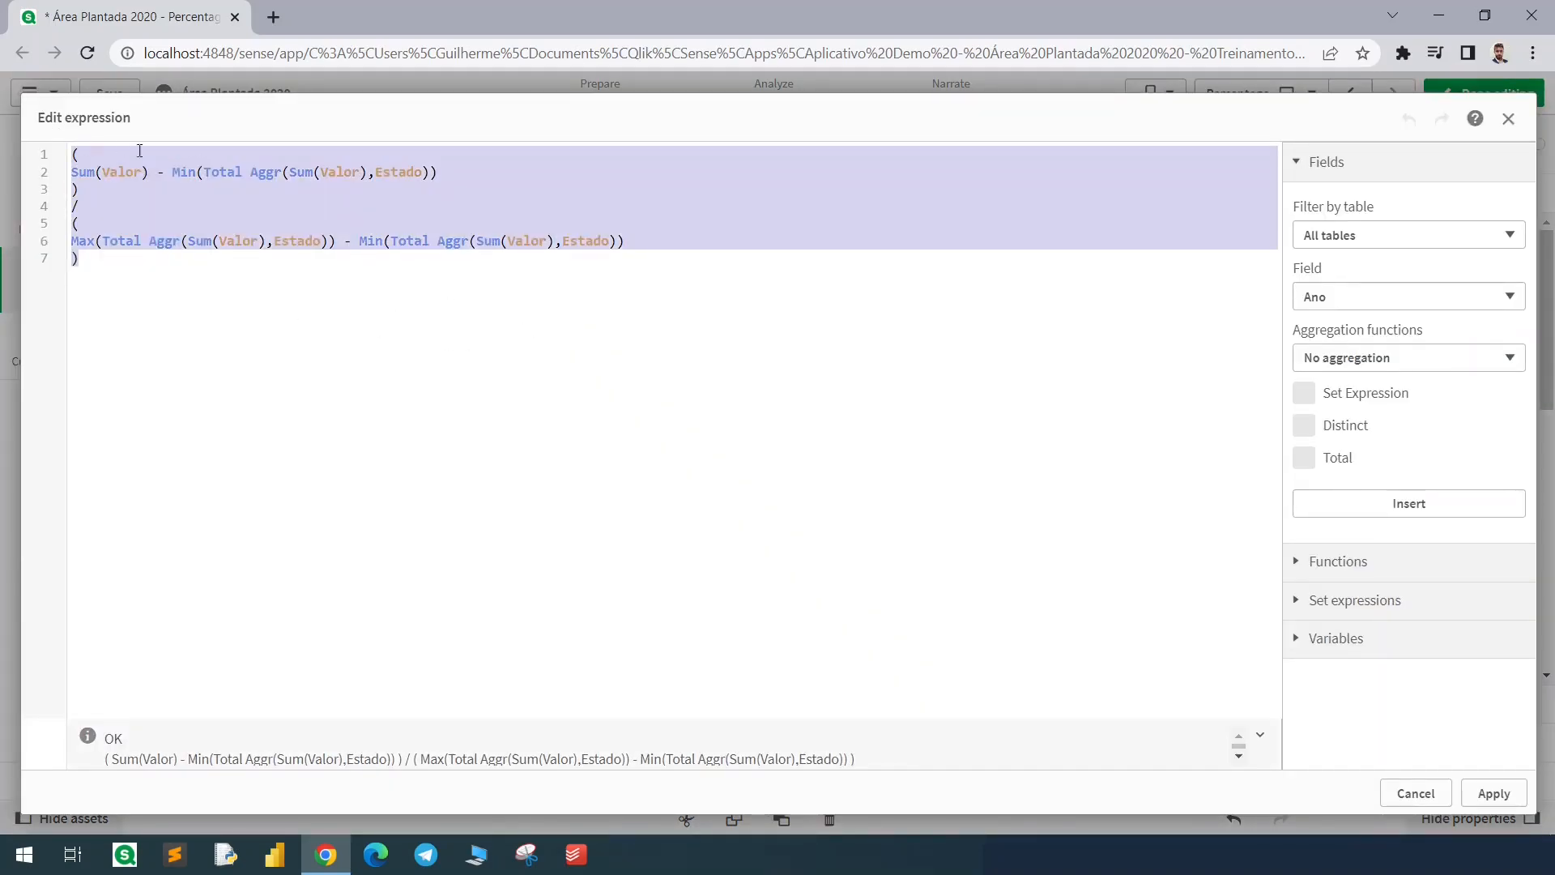
{"action": "key", "text": "Escape"}
Start a background color expression for the Normalized Data column with Colormix1( followed by the copied normalization expression and a comma
{"action": "scroll", "coordinate": [1388, 379], "scroll_direction": "down", "scroll_amount": 1}
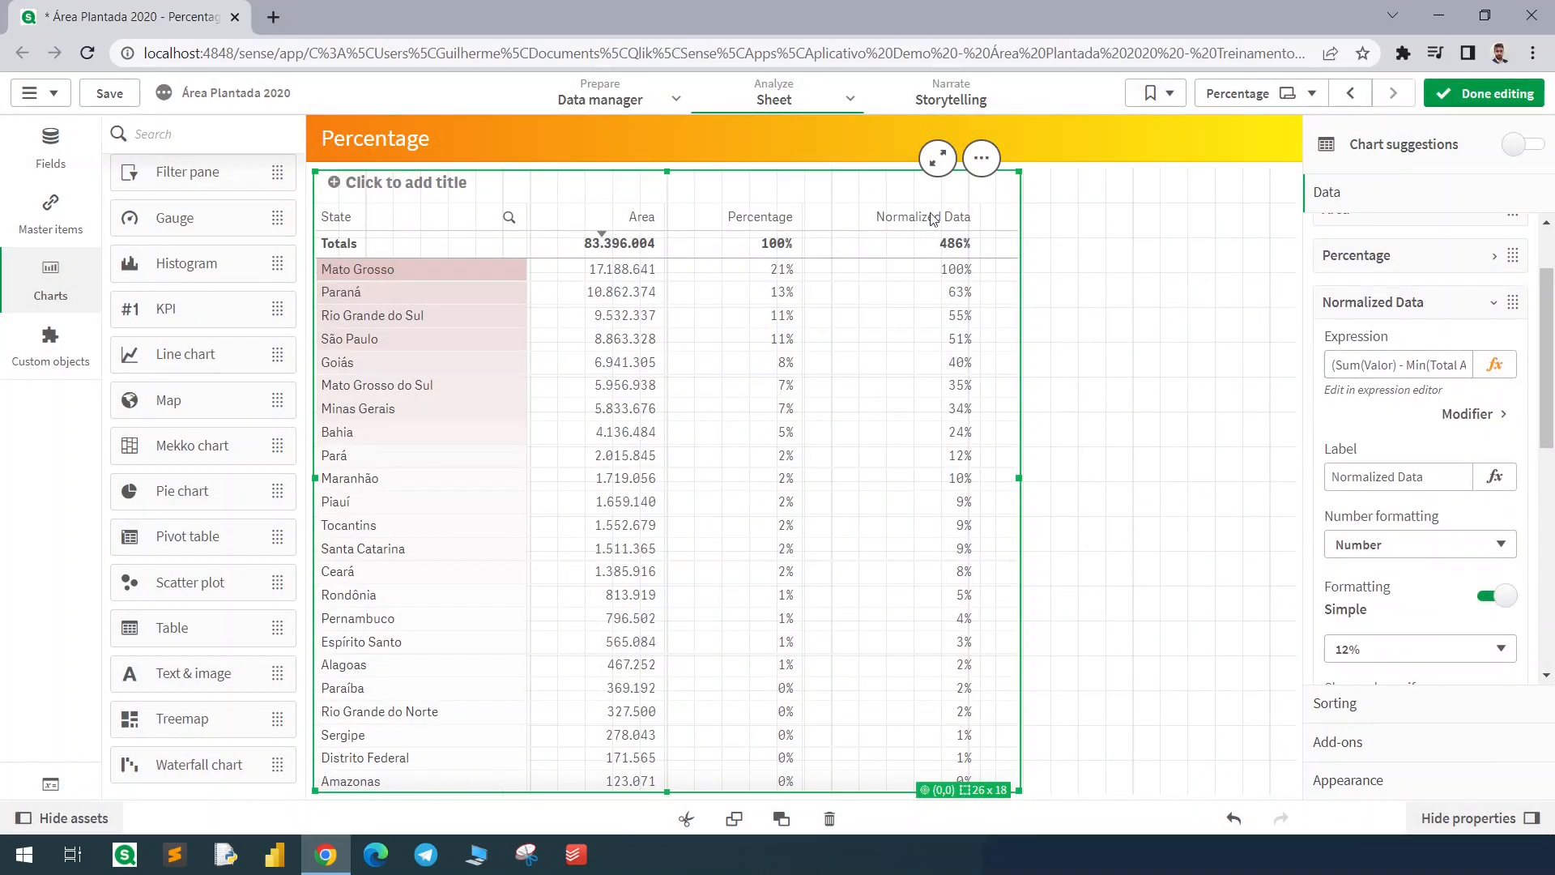
{"action": "scroll", "coordinate": [1442, 503], "scroll_direction": "down", "scroll_amount": 3}
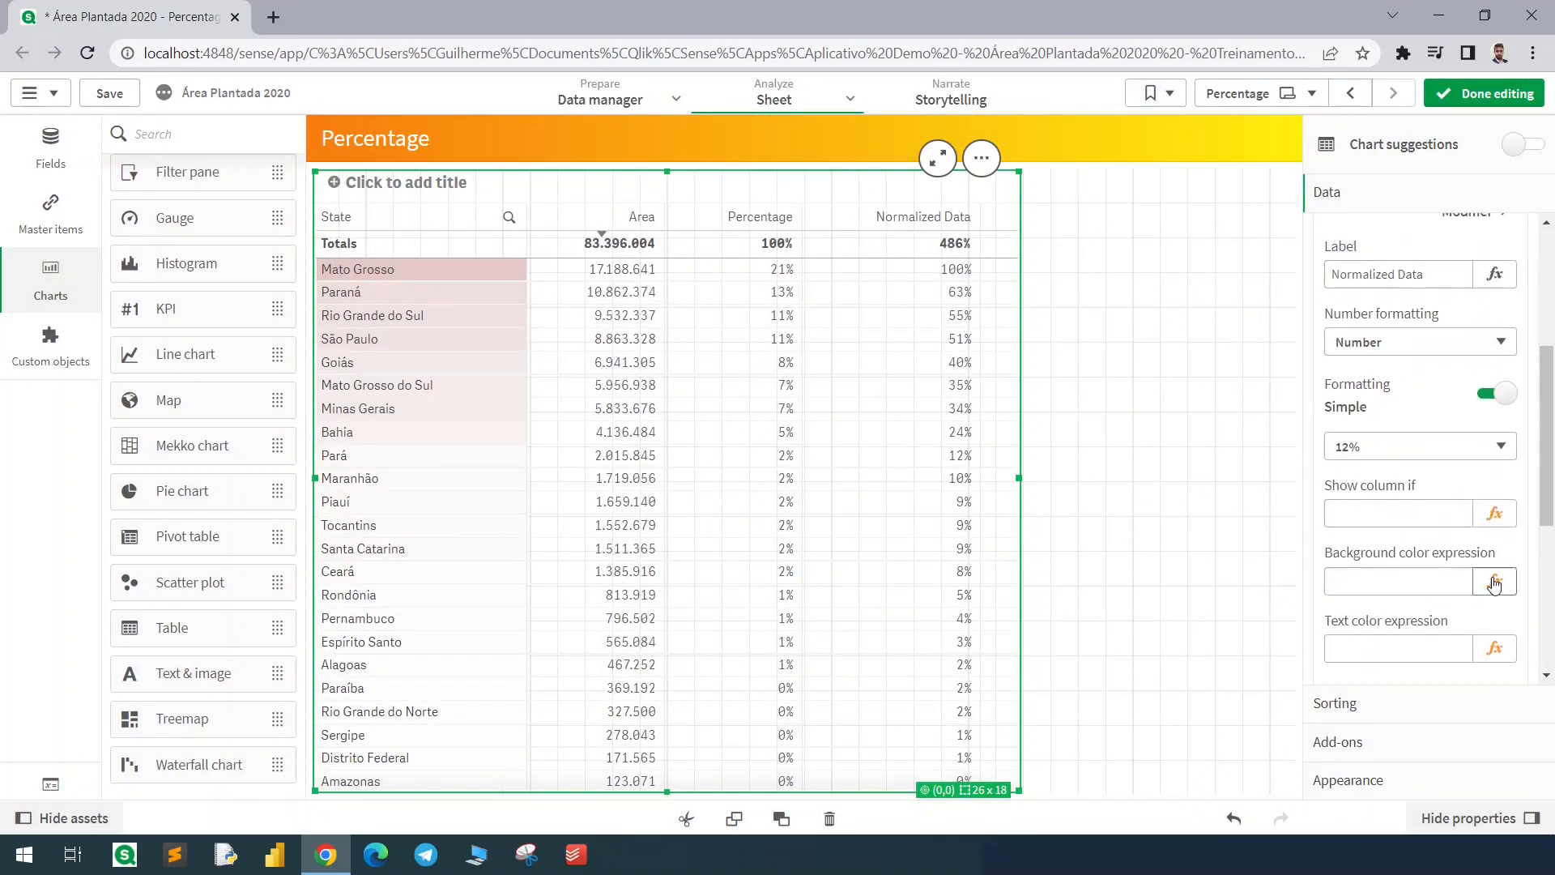
{"action": "left_click", "coordinate": [1495, 583]}
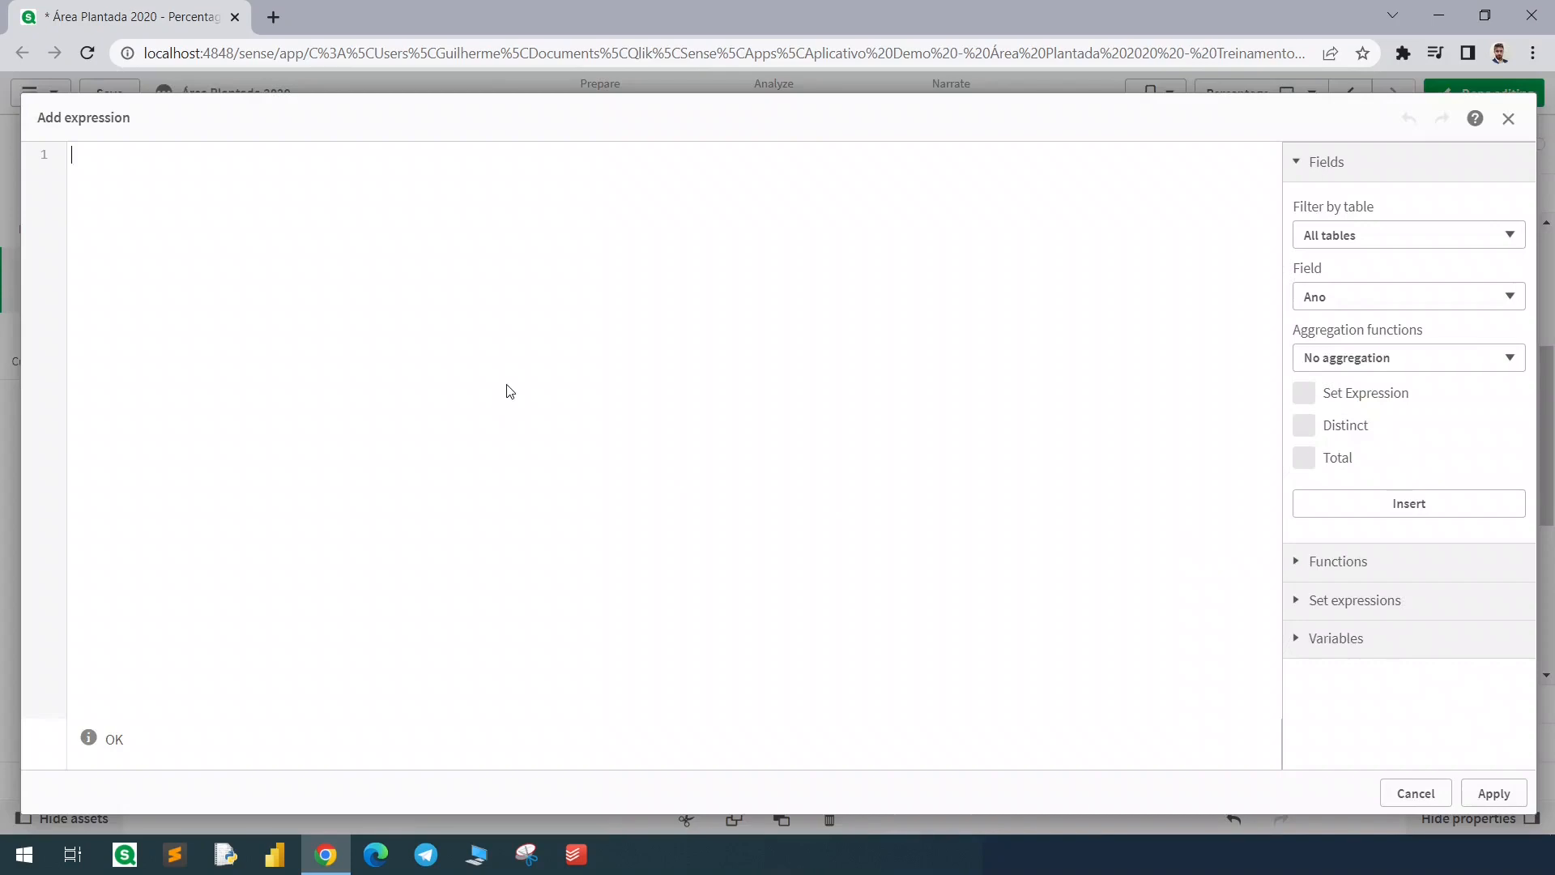
{"action": "type", "text": "Colormix1("}
{"action": "key", "text": "Return"}
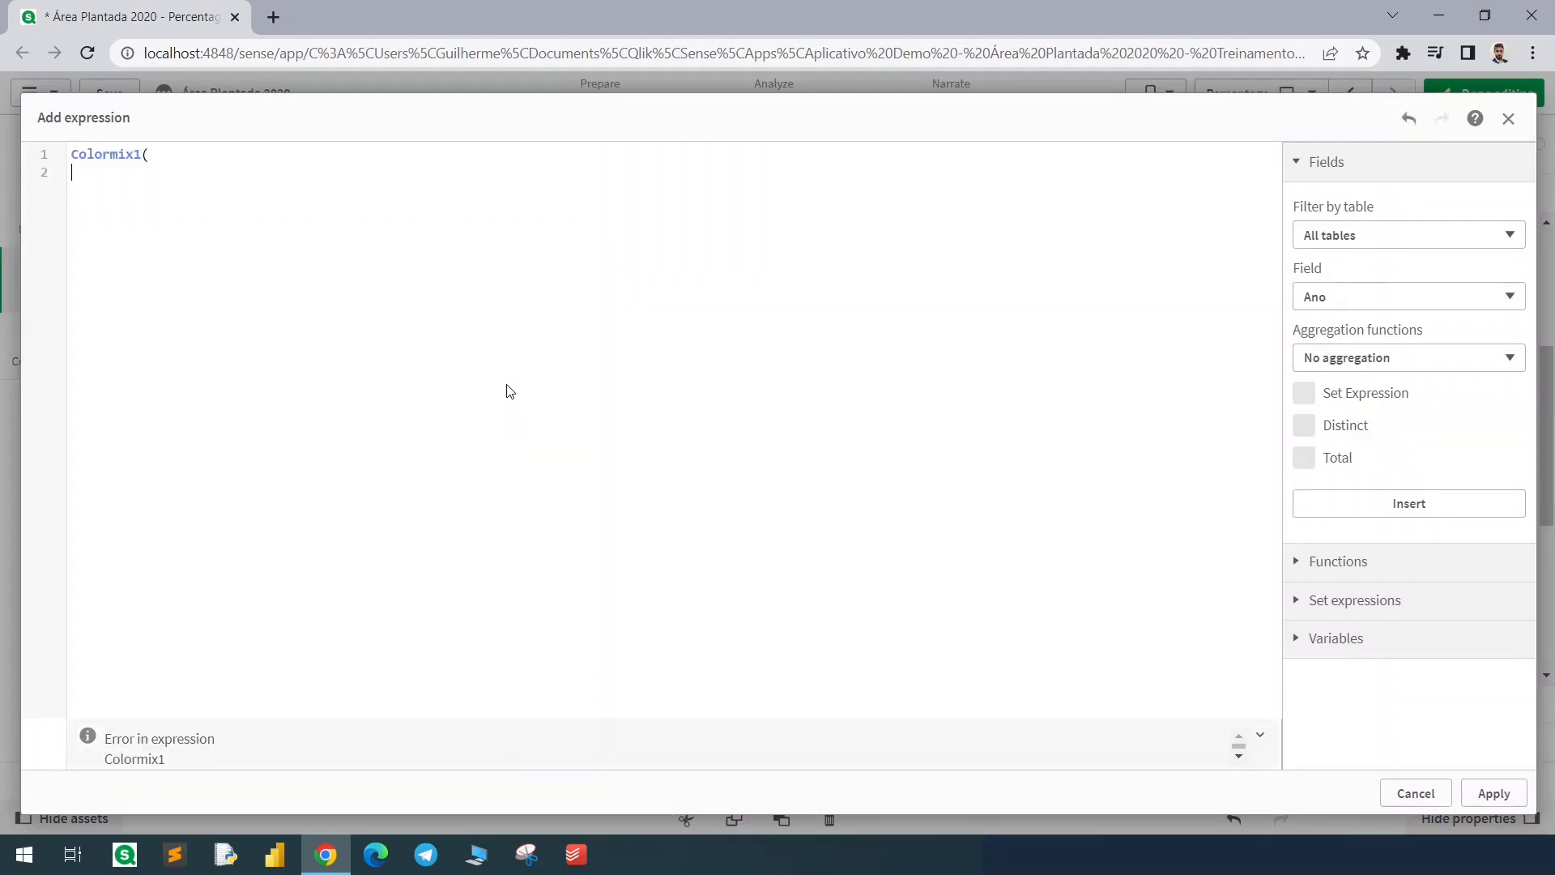
{"action": "key", "text": "ctrl+v"}
{"action": "type", "text": ","}
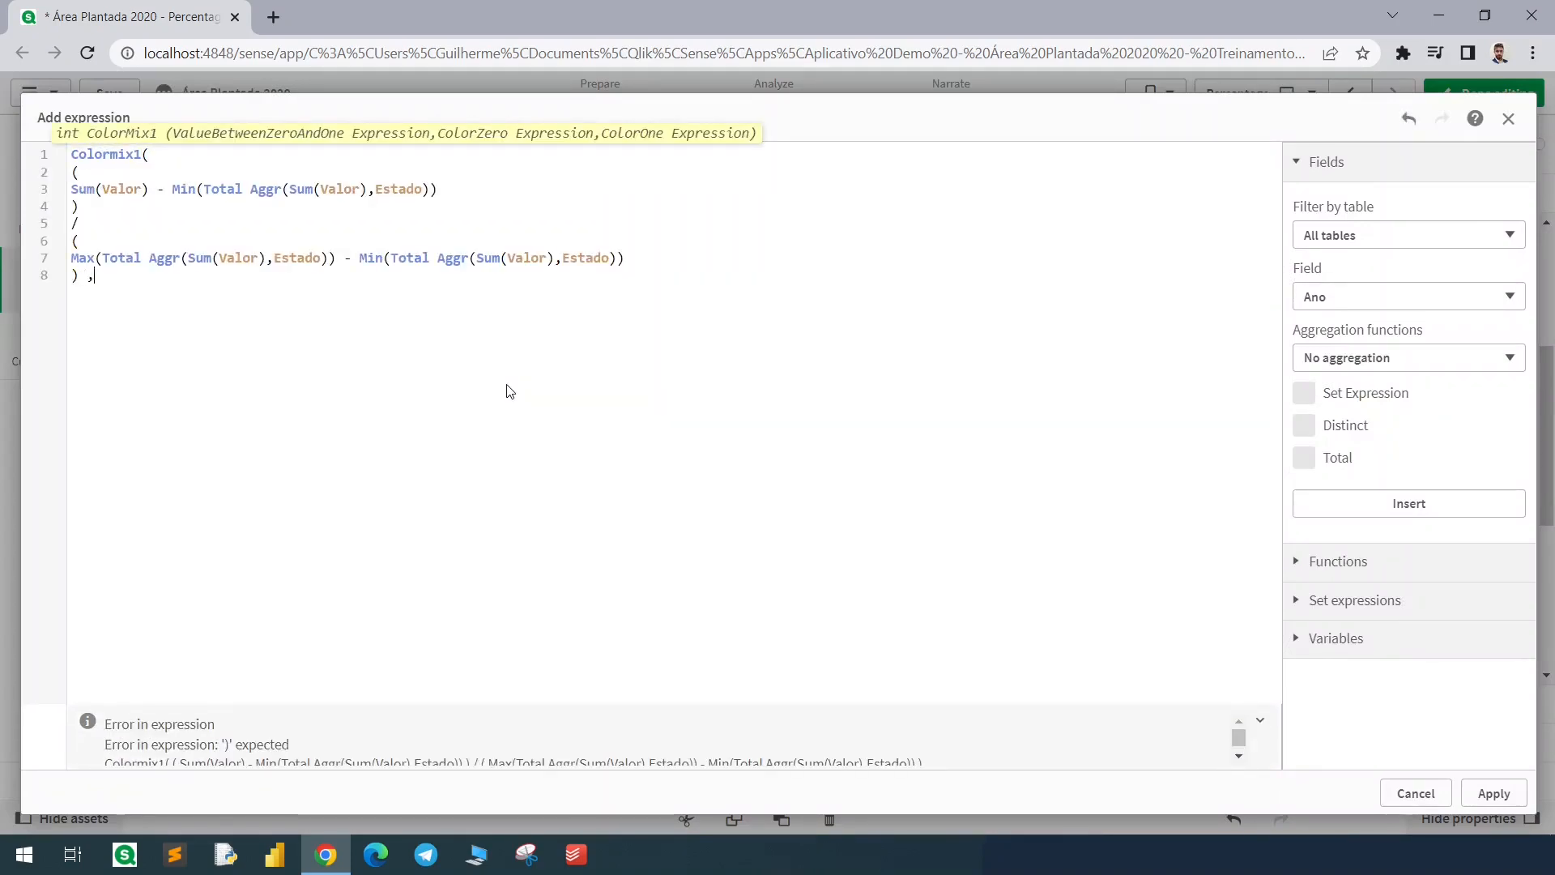
Complete the Colormix1 expression with white() and red() as its two colors, close the parenthesis and apply it
{"action": "key", "text": "Return"}
{"action": "key", "text": "Return"}
{"action": "type", "text": "white(),"}
{"action": "key", "text": "Return"}
{"action": "type", "text": "red()"}
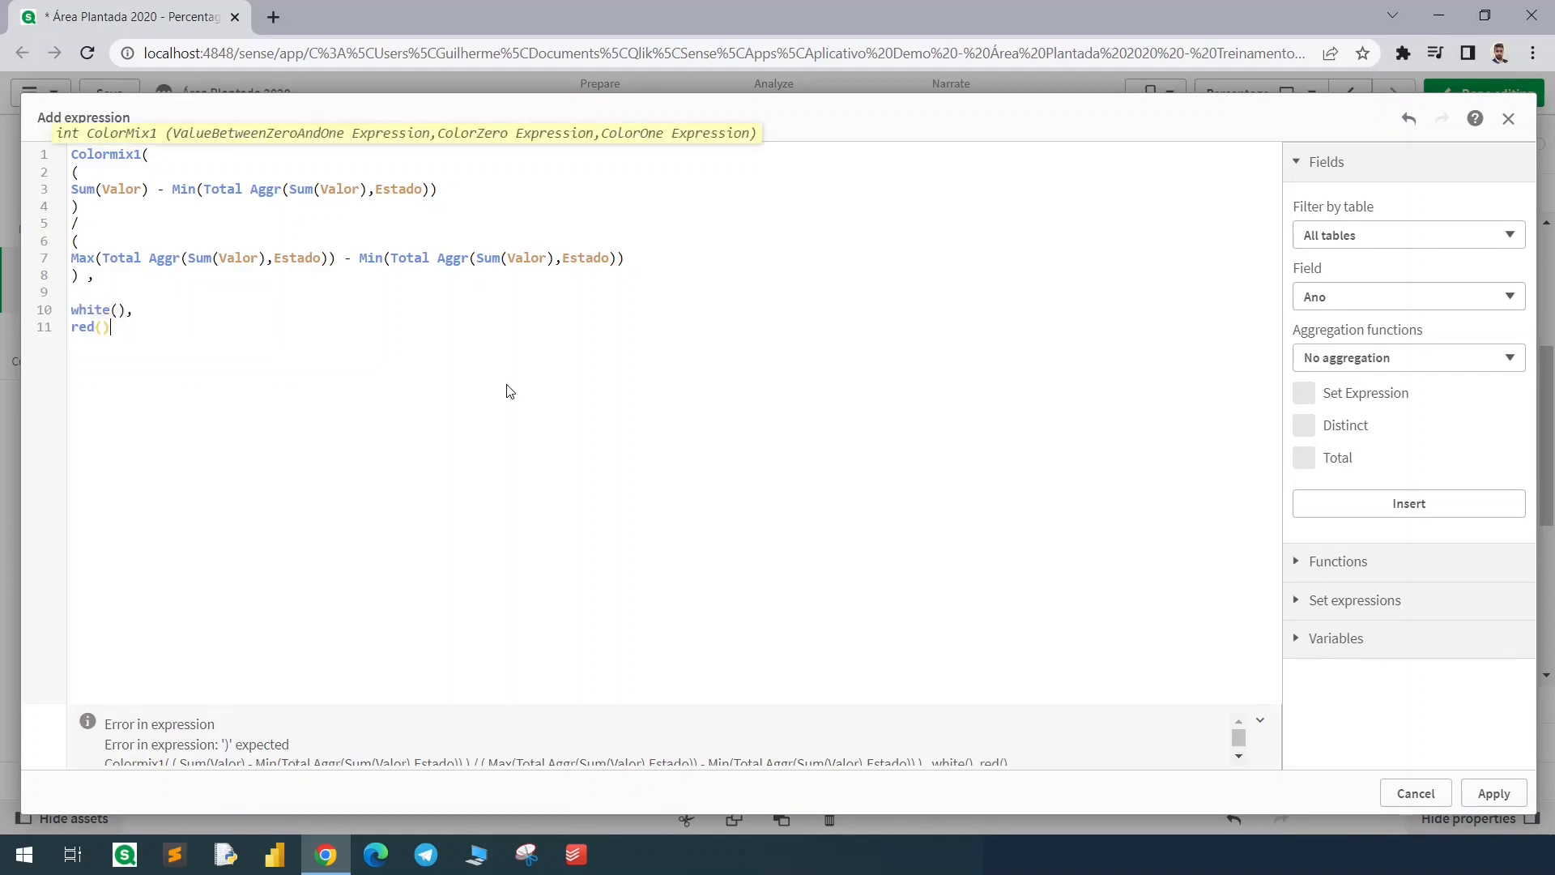
{"action": "key", "text": "Return"}
{"action": "type", "text": ")"}
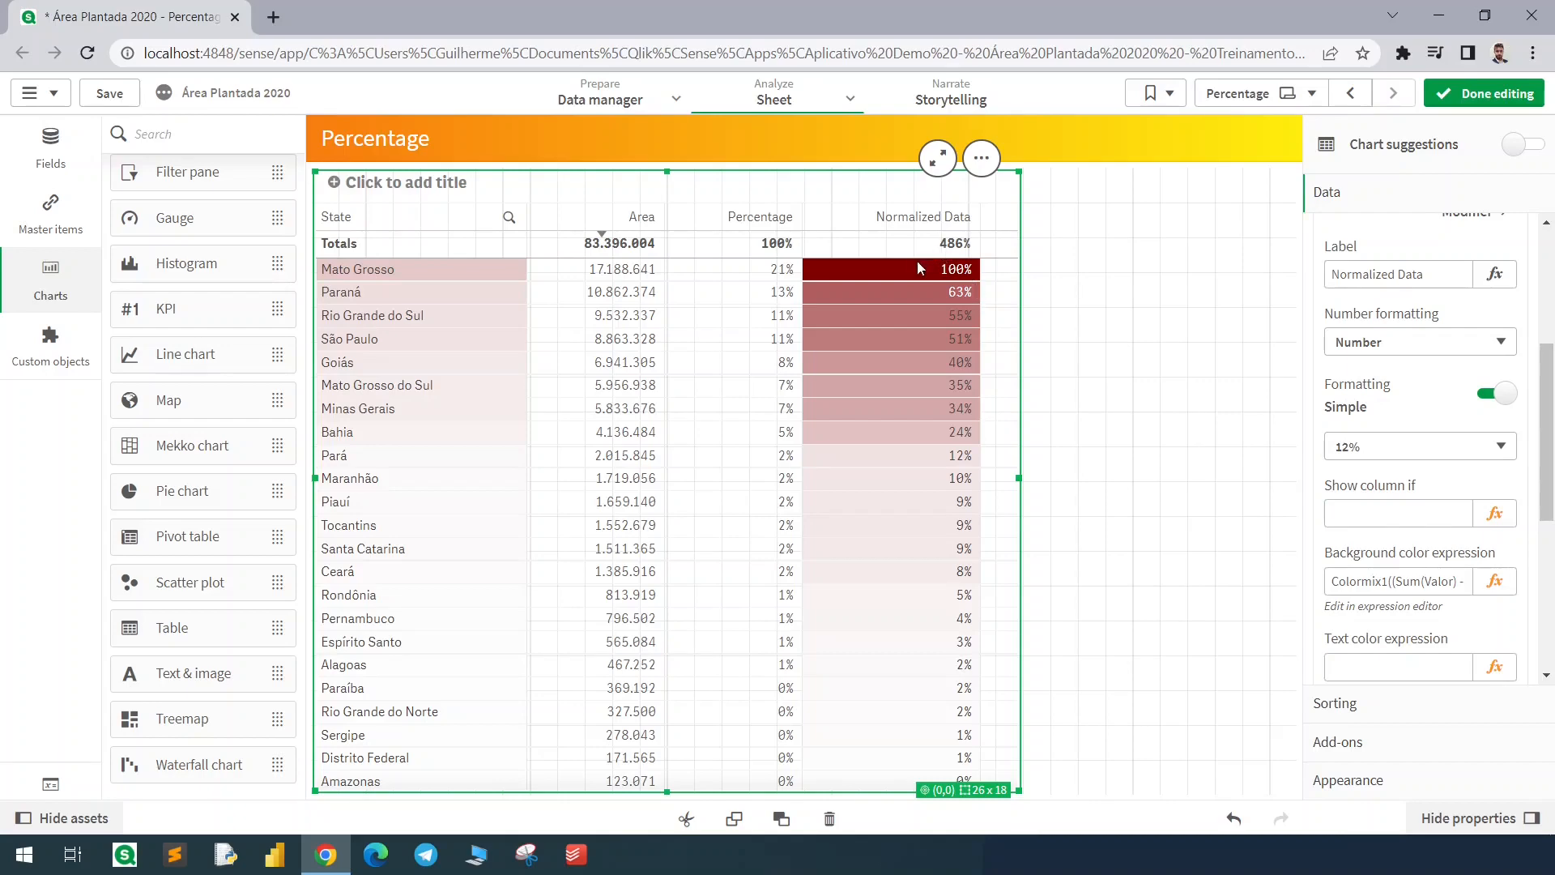
Reopen the Normalized Data column's background color expression and replace white() with rgb(255,248,153)
{"action": "left_click", "coordinate": [1494, 580]}
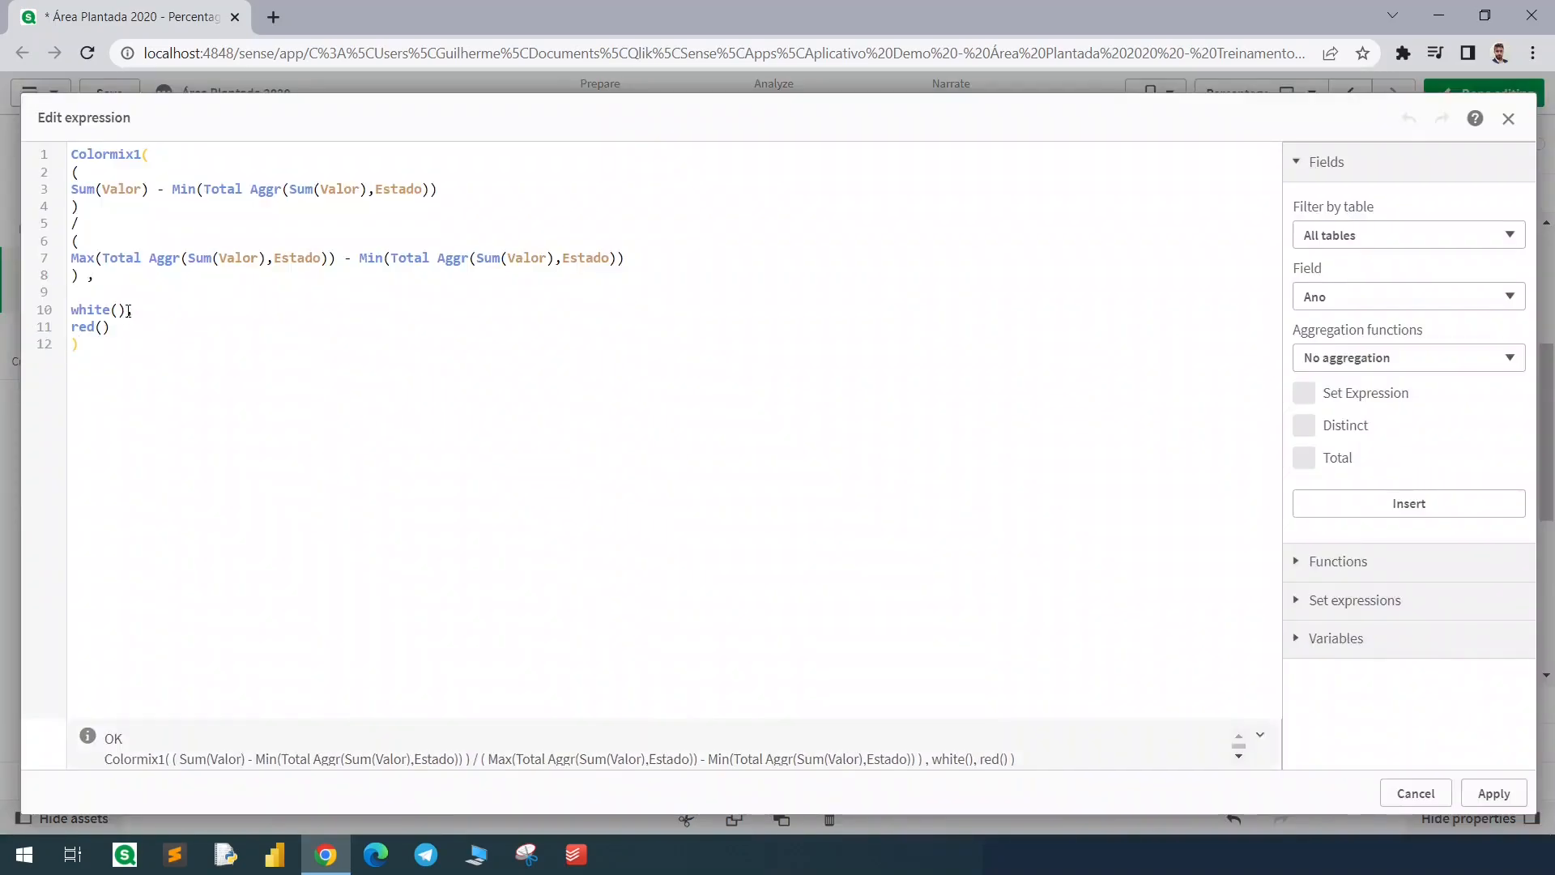
{"action": "left_click_drag", "start_coordinate": [126, 312], "coordinate": [78, 309]}
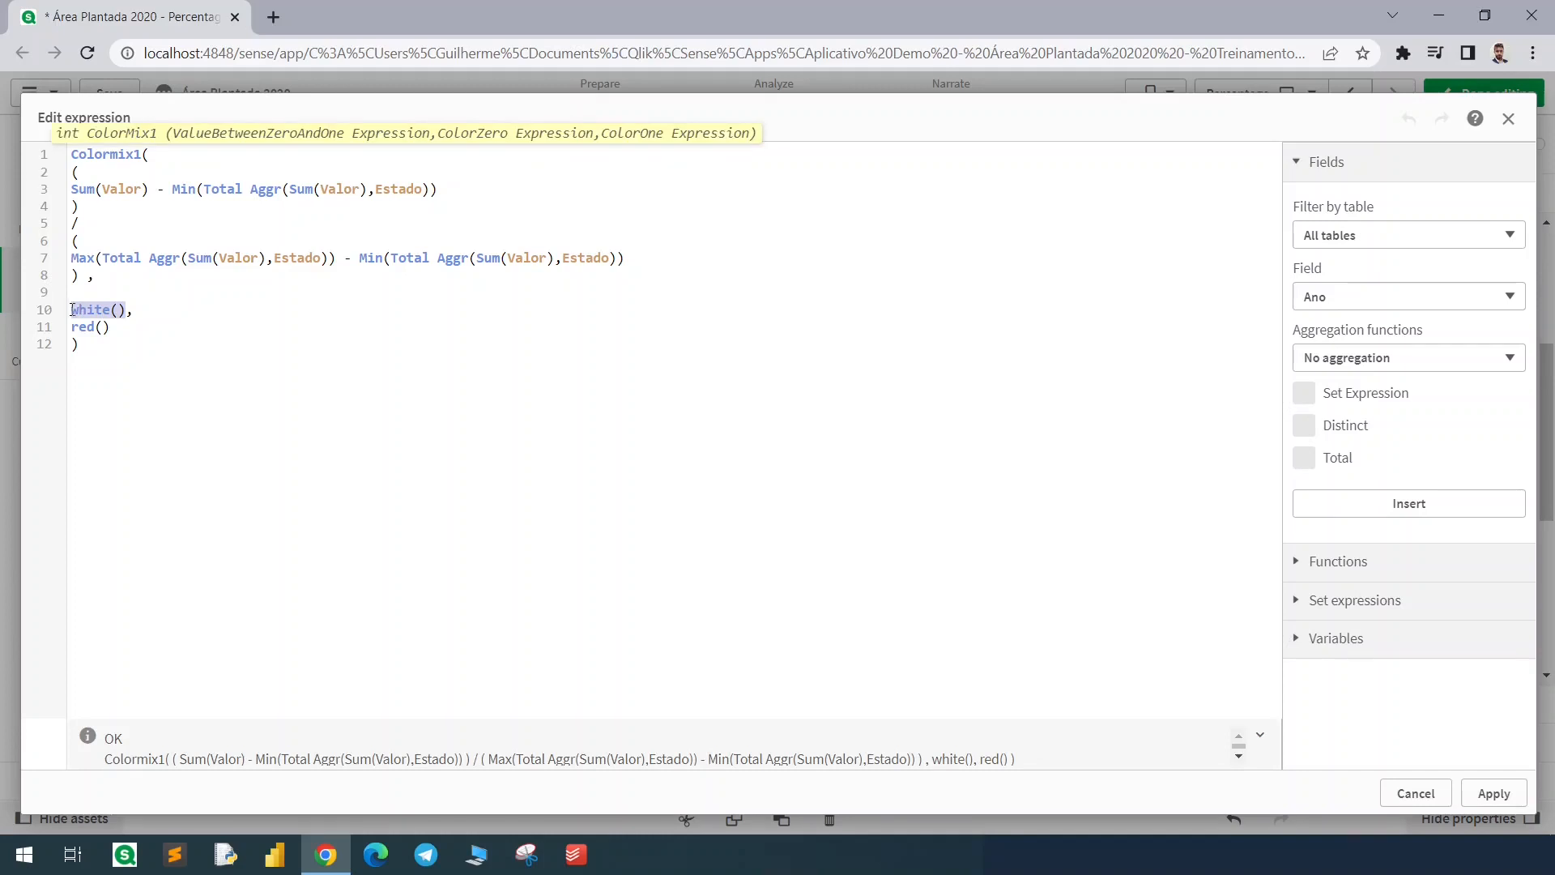
{"action": "type", "text": "rgb(,"}
{"action": "type", "text": "255,248,153"}
{"action": "type", "text": ")"}
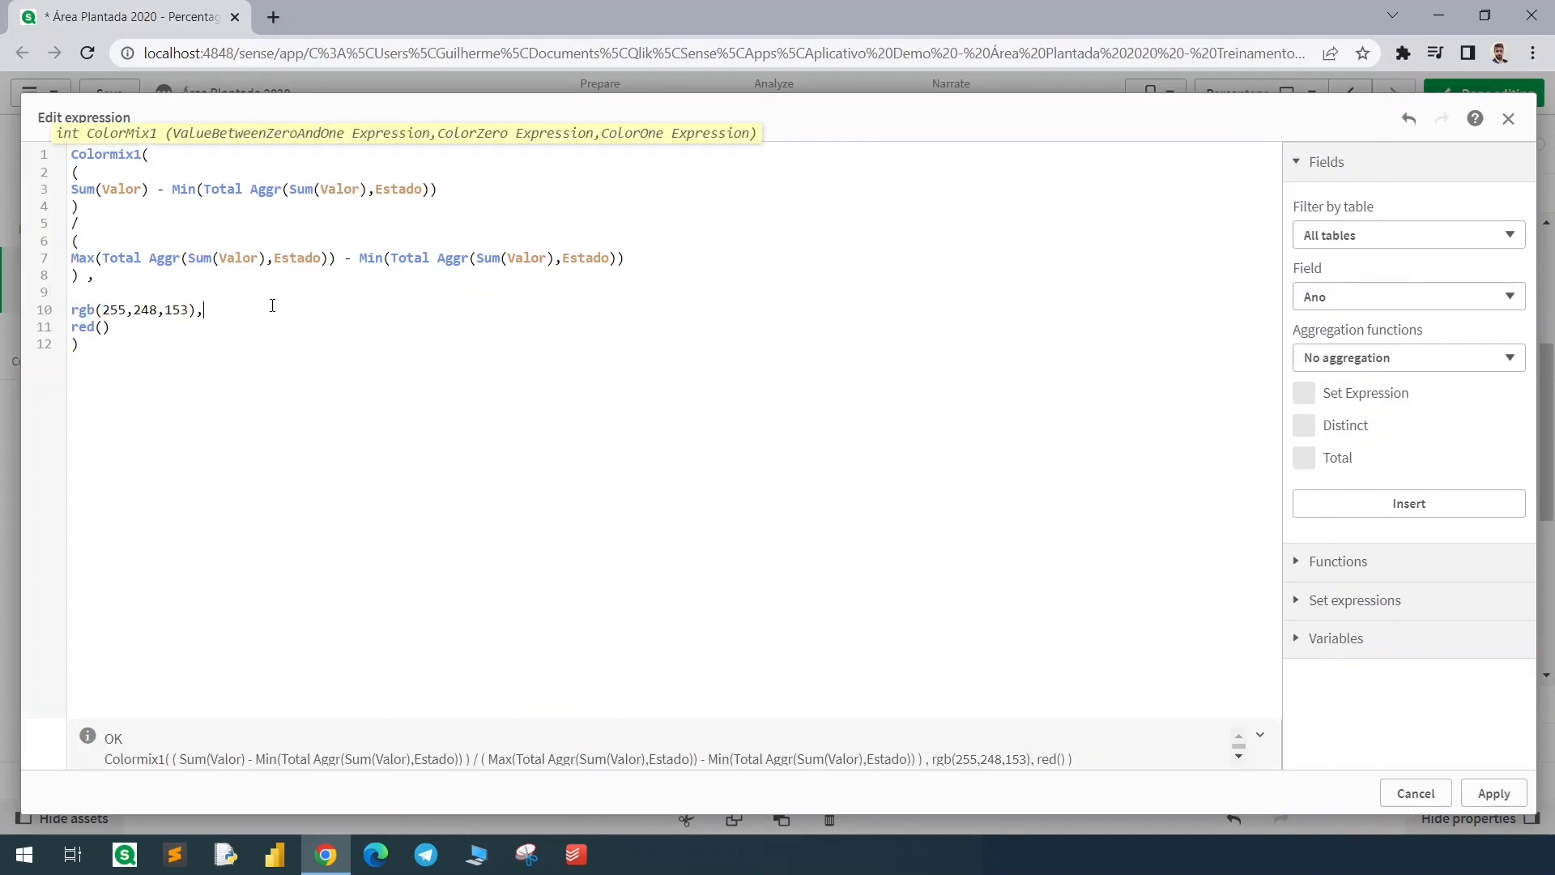
Replace red() with rgb(250,63,30) below two blank lines, apply the background color expression and leave sheet editing
{"action": "left_click", "coordinate": [272, 308]}
{"action": "key", "text": "Return"}
{"action": "key", "text": "Return"}
{"action": "left_click_drag", "start_coordinate": [114, 362], "coordinate": [51, 356]}
{"action": "type", "text": "rgb("}
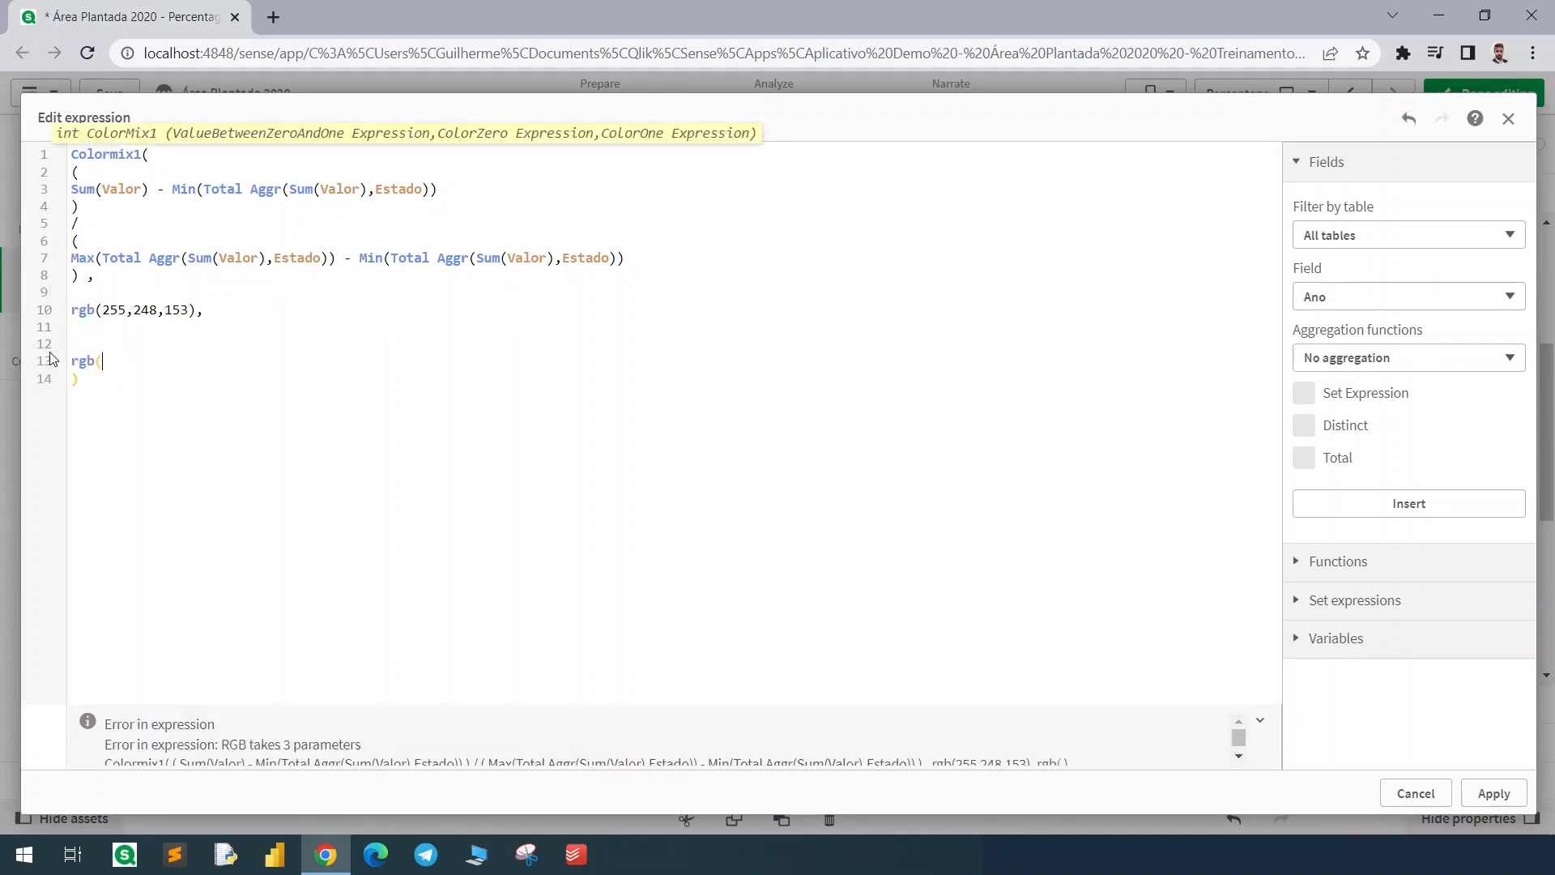
{"action": "type", "text": "250,63,30"}
{"action": "type", "text": ")"}
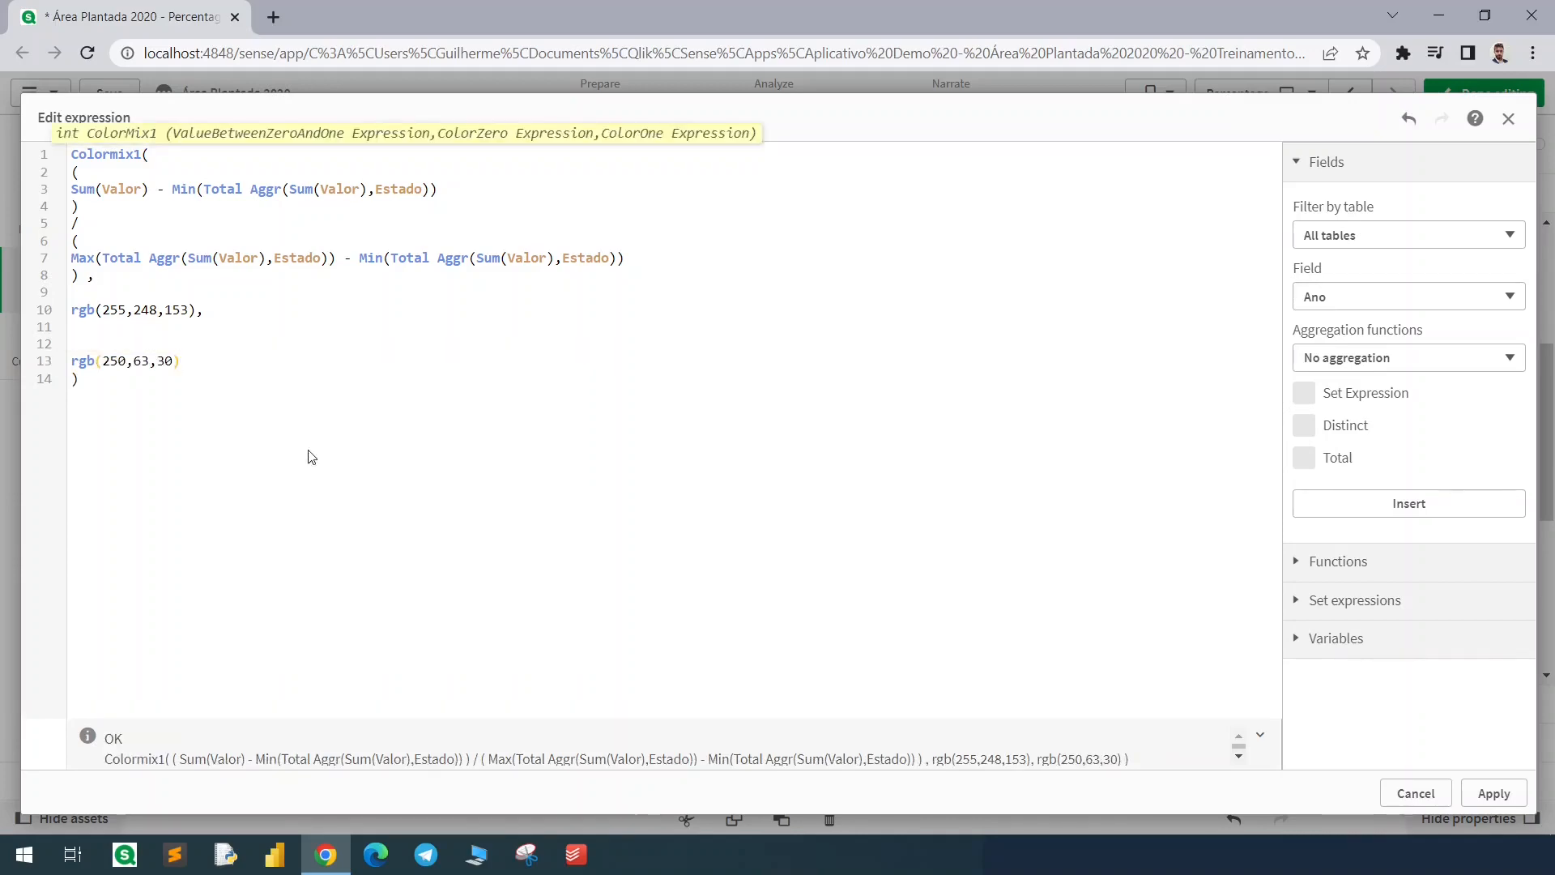
{"action": "left_click", "coordinate": [1469, 801]}
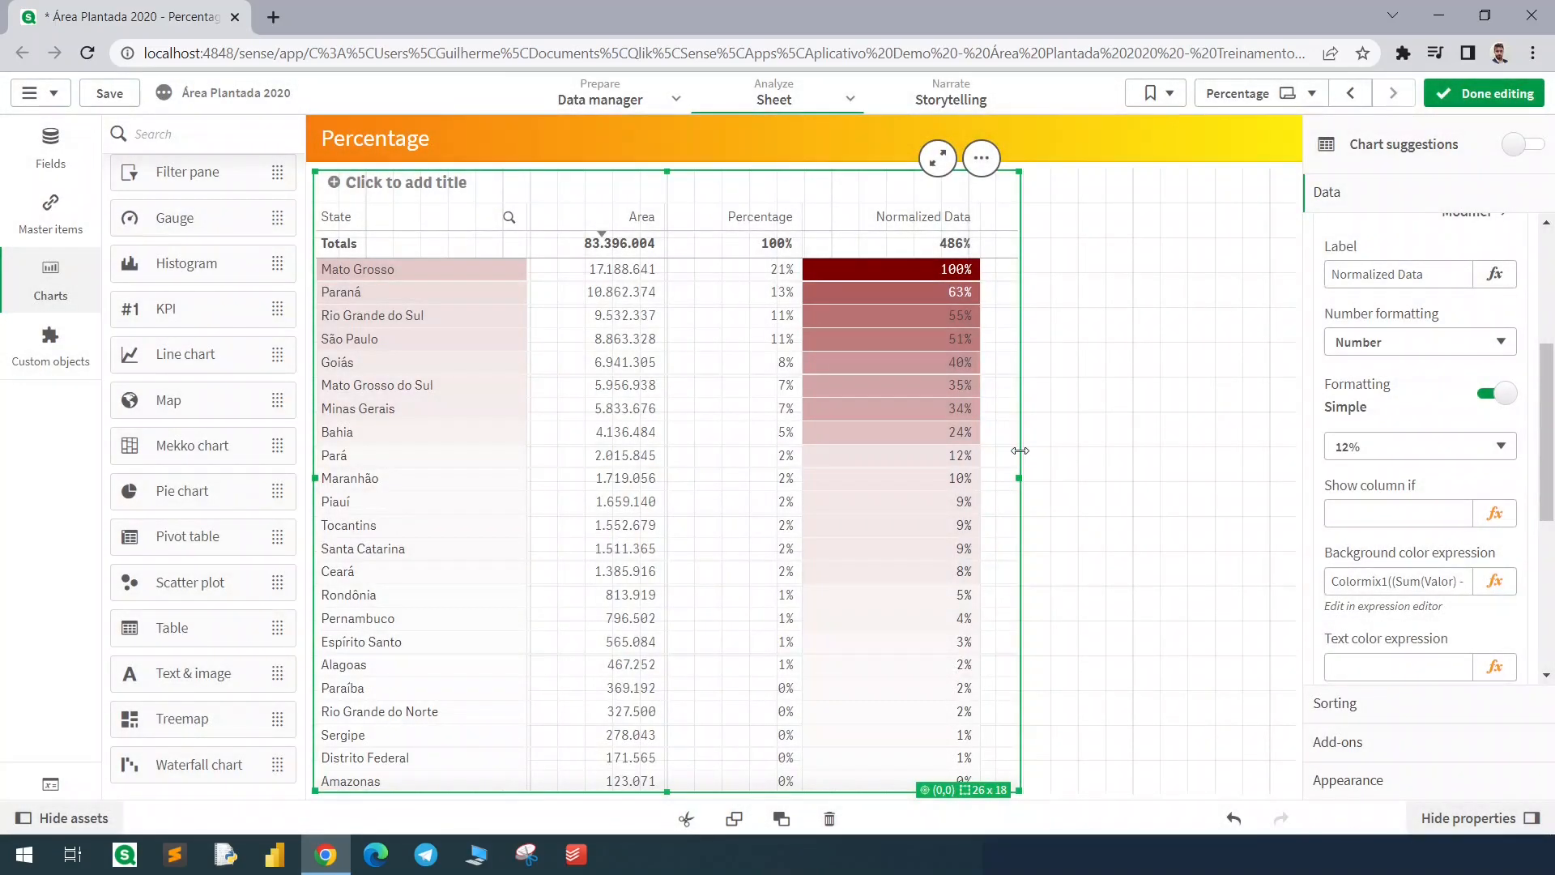
{"action": "key", "text": "ctrl+e"}
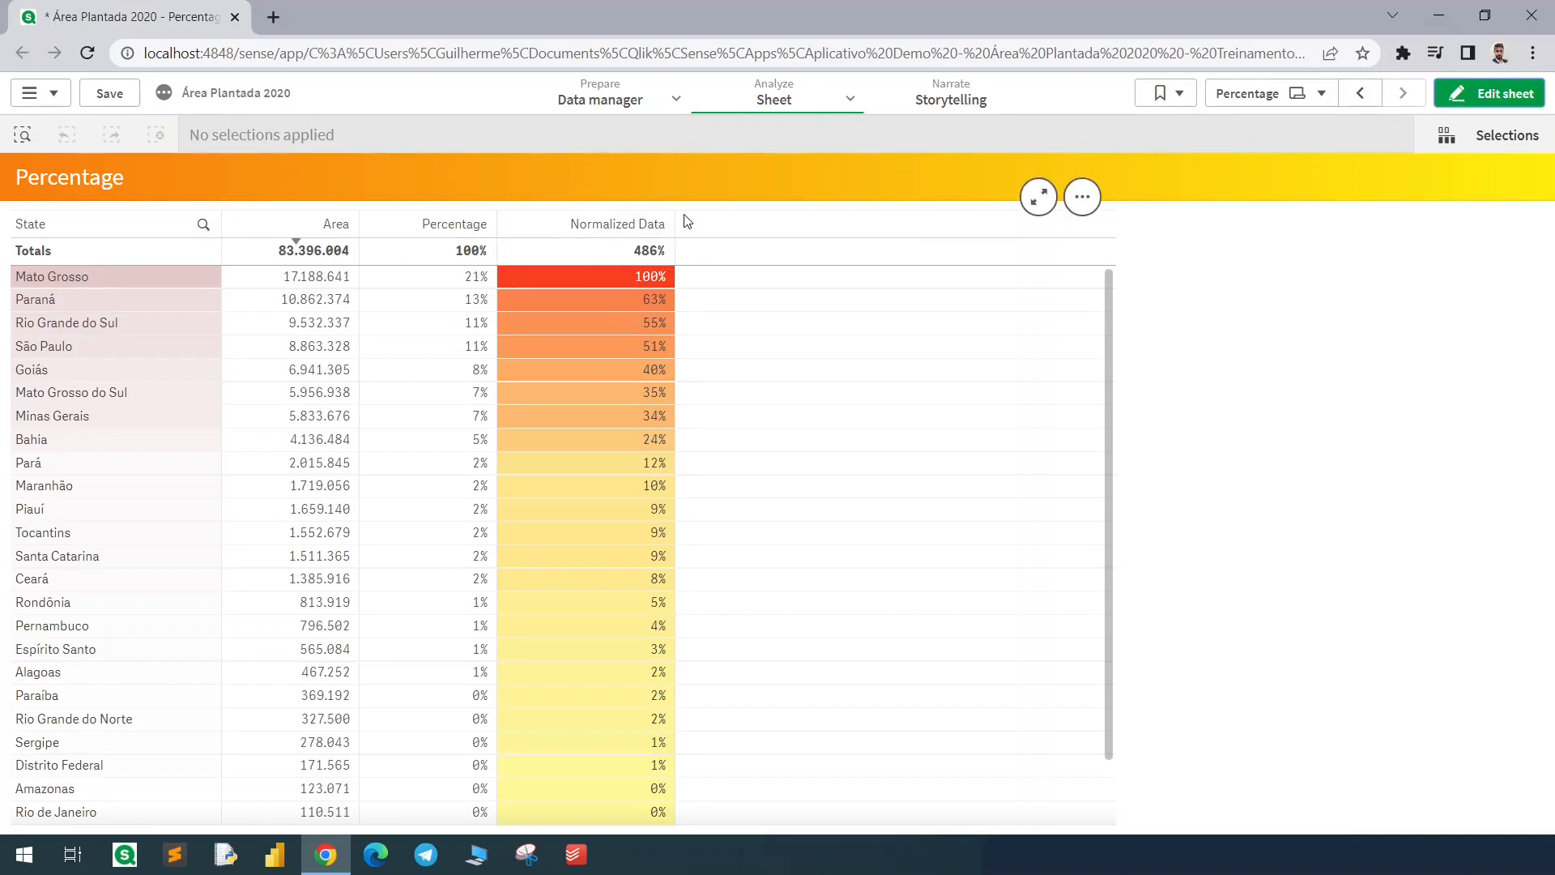
Resume sheet editing and give the new bar chart beside the table the dimension Estado and the measure Sum(Valor)
{"action": "left_click", "coordinate": [1498, 93]}
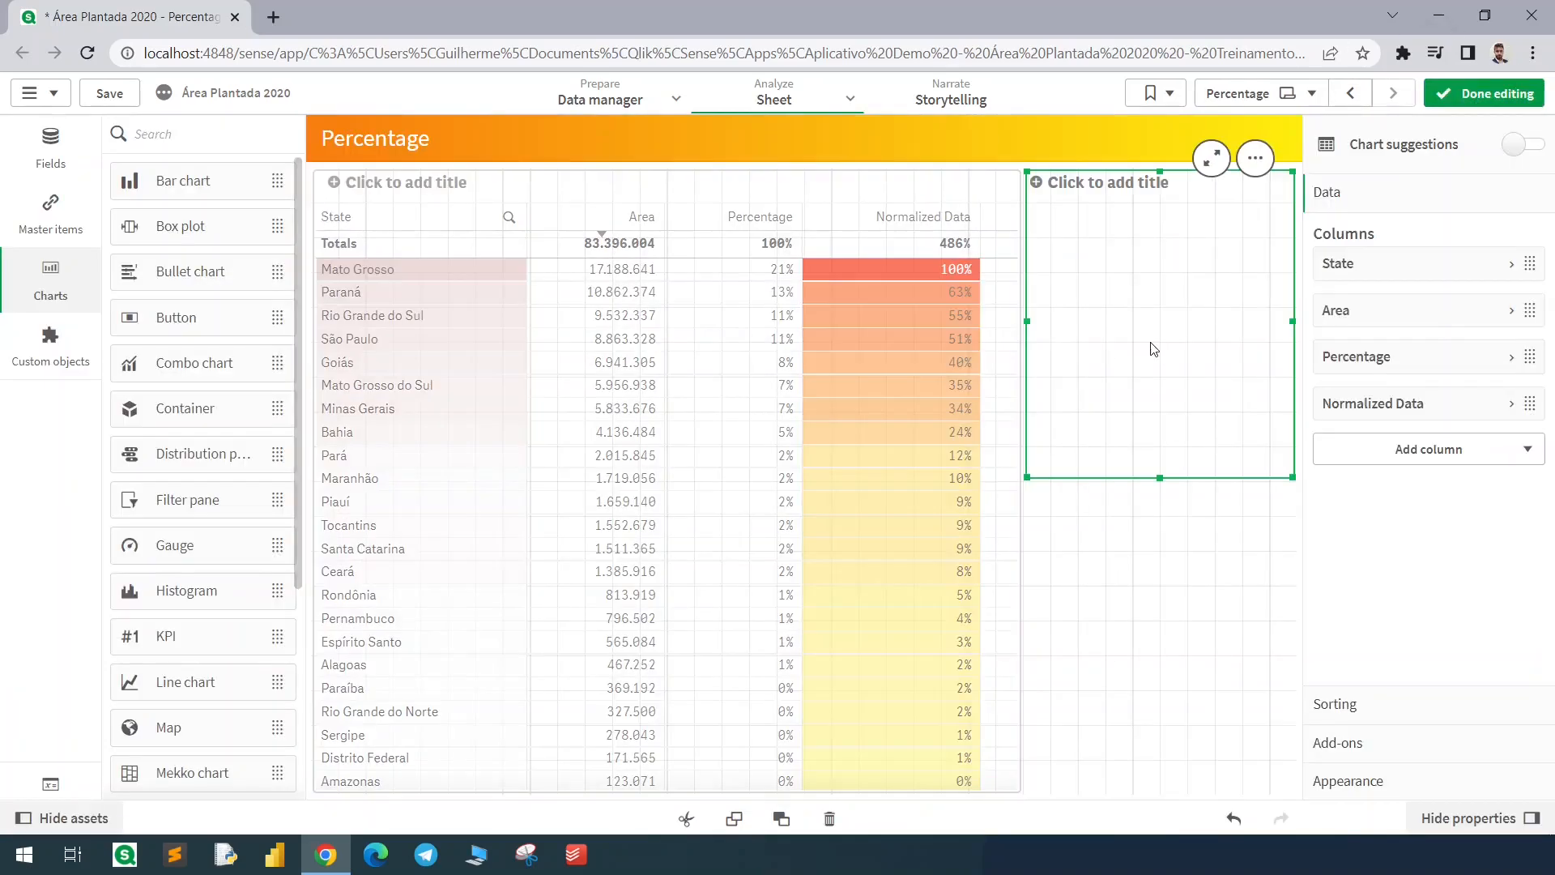
{"action": "left_click", "coordinate": [1159, 333]}
{"action": "type", "text": "Esta"}
{"action": "left_click", "coordinate": [1343, 368]}
{"action": "left_click", "coordinate": [1381, 544]}
{"action": "type", "text": "Va"}
{"action": "left_click", "coordinate": [1344, 312]}
Make the bar chart horizontal and enlarge it to 16 x 18 grid cells by extending it downward and toward the table
{"action": "left_click", "coordinate": [1347, 780]}
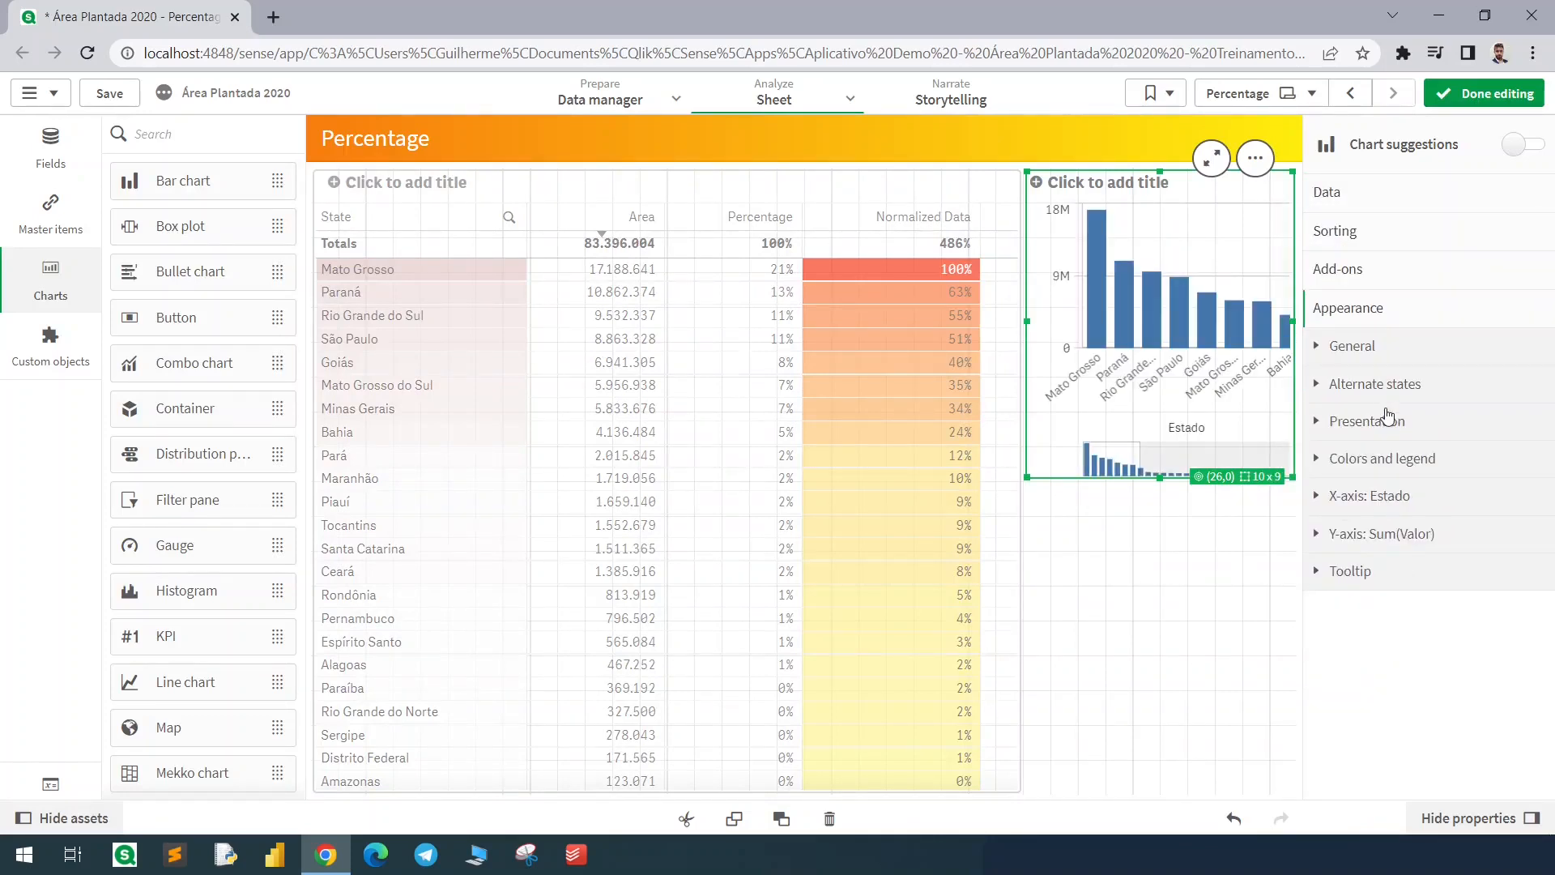
{"action": "left_click", "coordinate": [1388, 420]}
{"action": "left_click", "coordinate": [1479, 541]}
{"action": "left_click_drag", "start_coordinate": [1159, 477], "coordinate": [1158, 690]}
{"action": "left_click_drag", "start_coordinate": [1022, 485], "coordinate": [852, 476]}
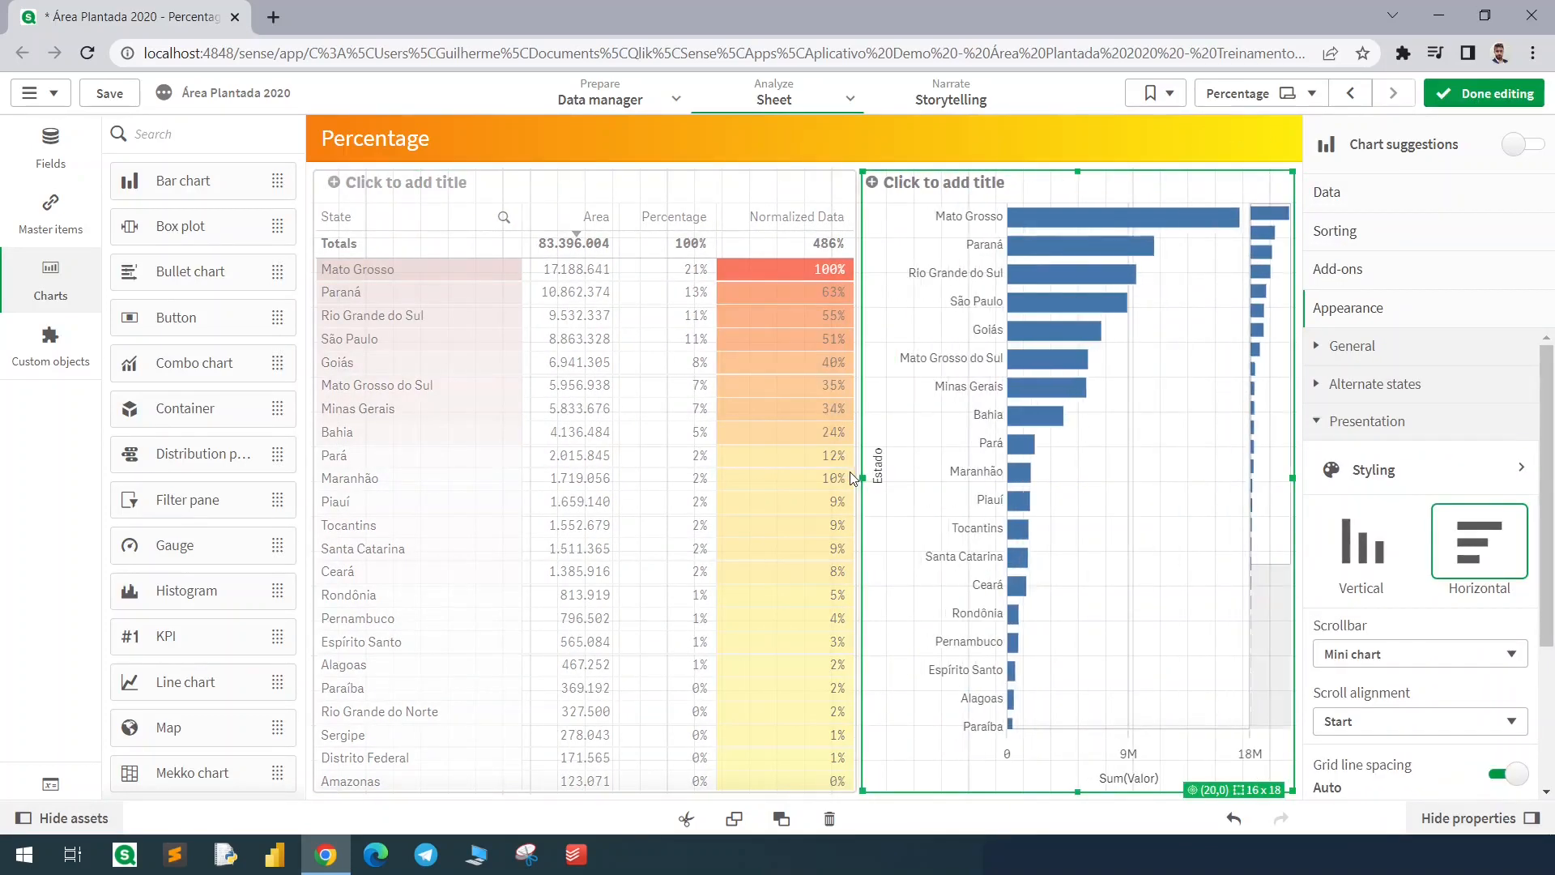
Switch the bar chart's colors from automatic to custom and color the bars by expression
{"action": "left_click", "coordinate": [1349, 190]}
{"action": "left_click", "coordinate": [938, 208]}
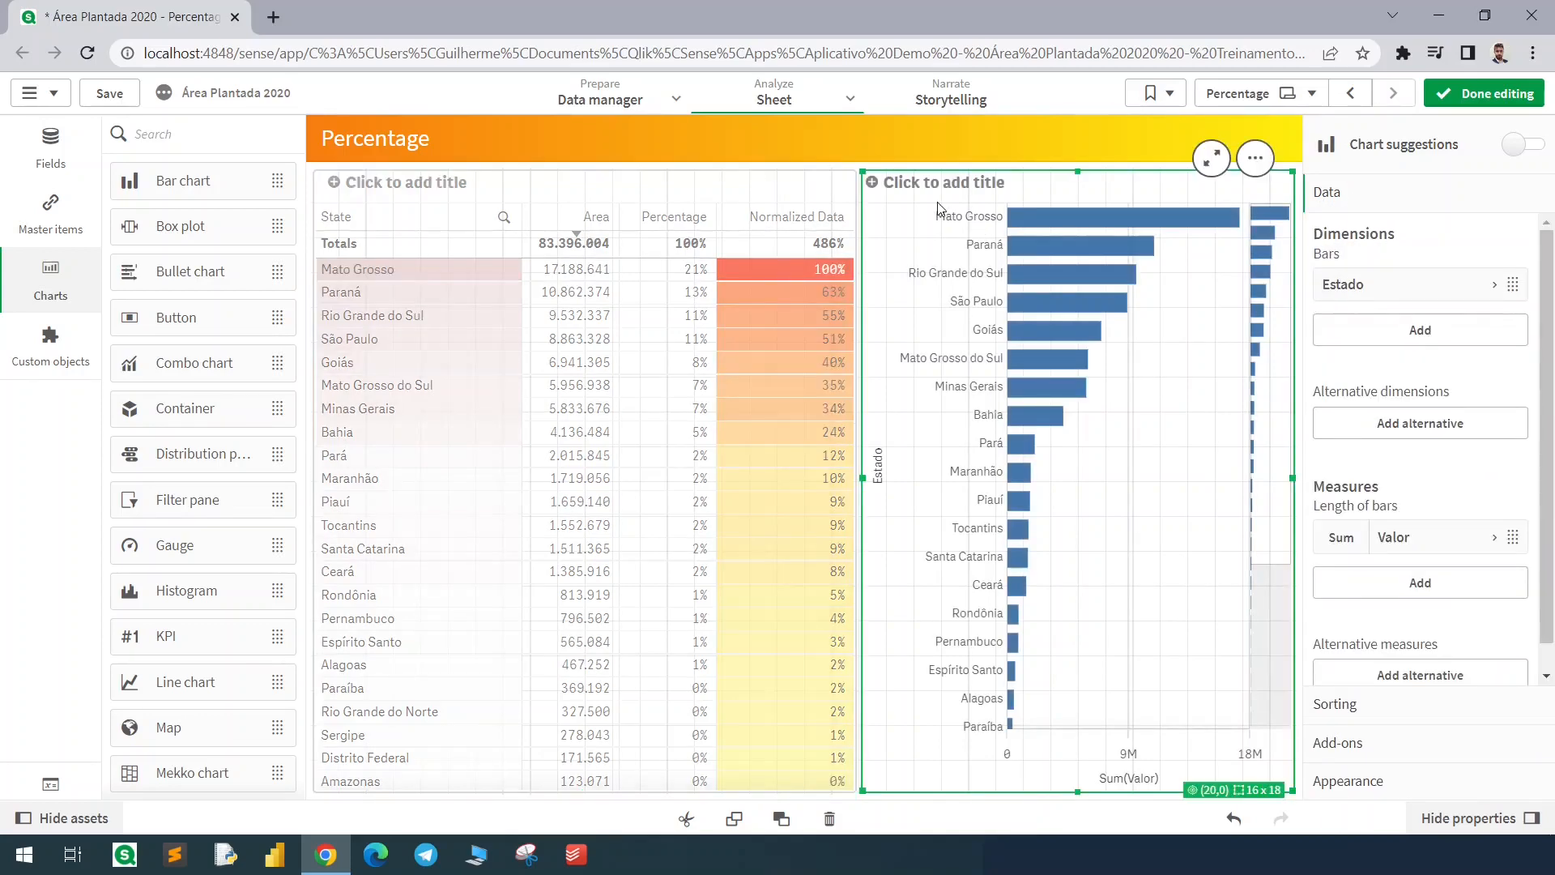
{"action": "left_click", "coordinate": [1419, 782]}
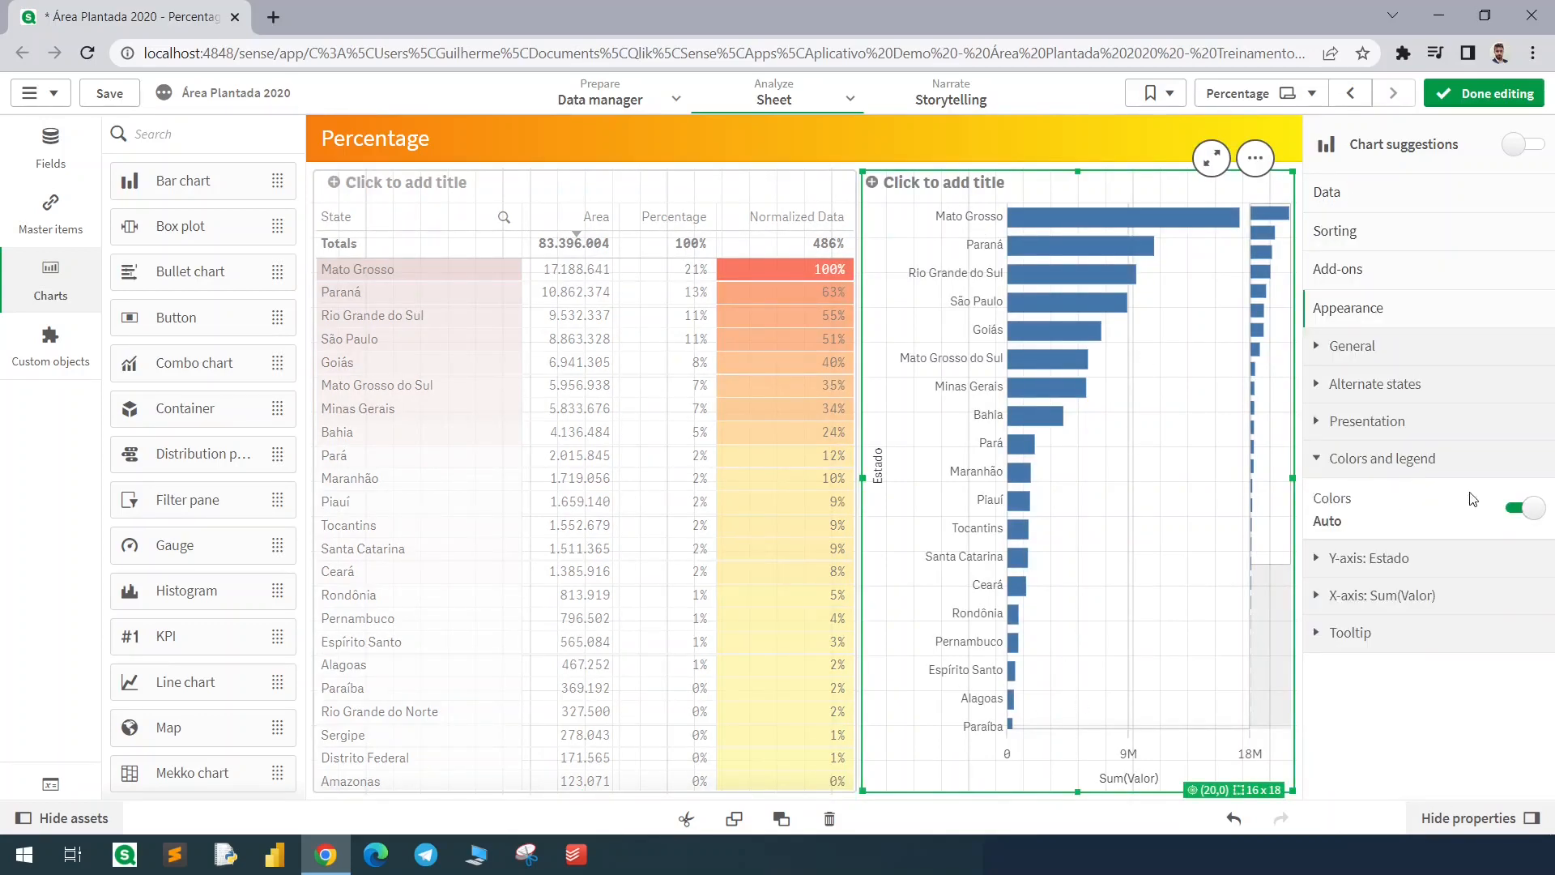
{"action": "left_click", "coordinate": [1525, 509]}
{"action": "left_click", "coordinate": [1399, 560]}
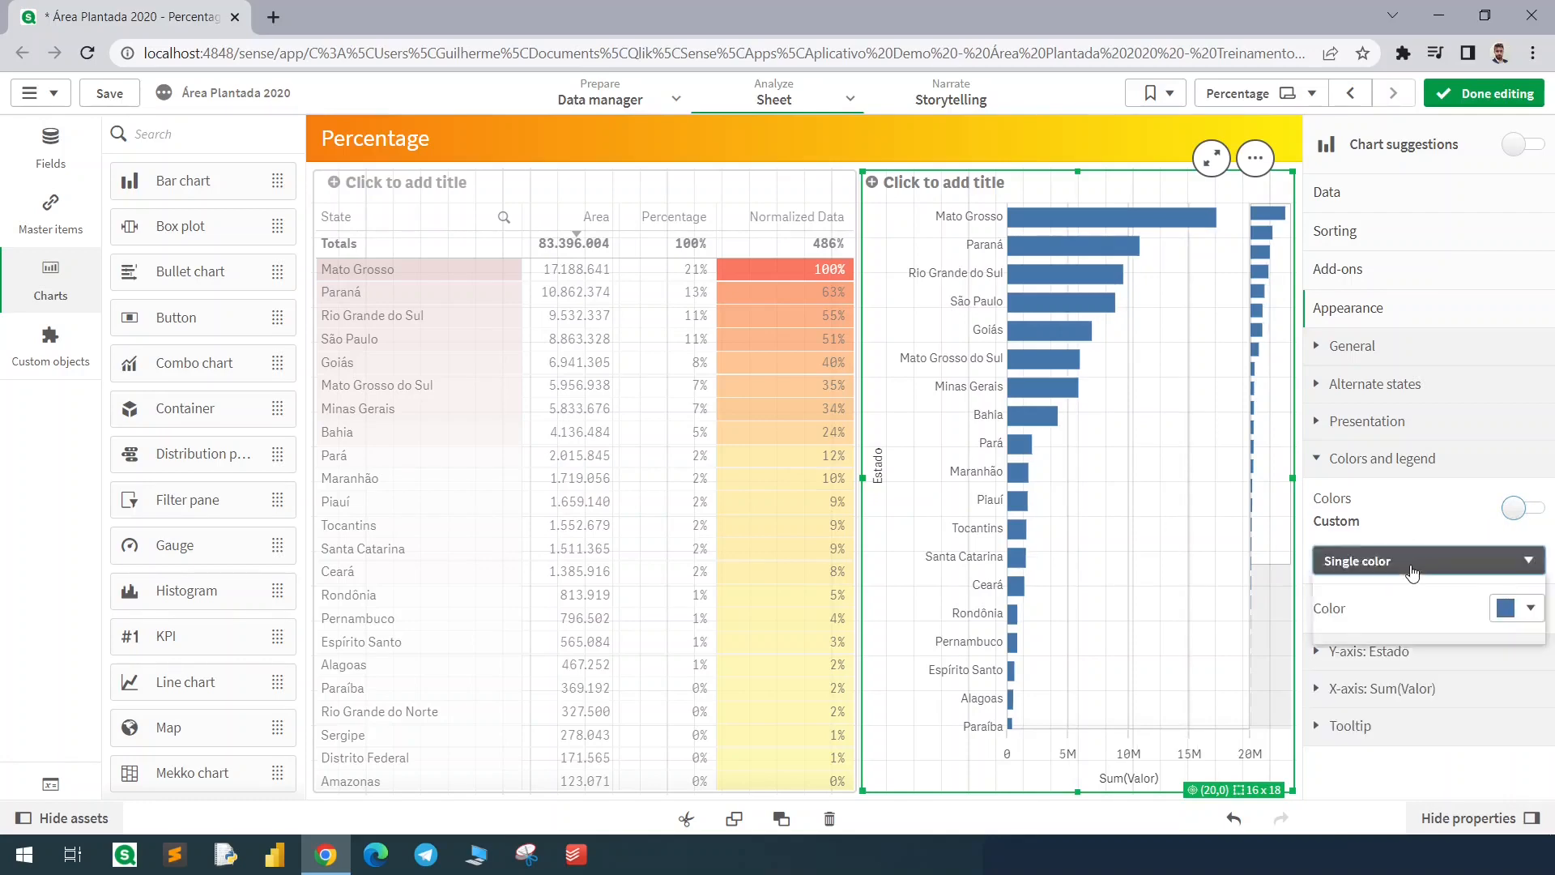
{"action": "left_click", "coordinate": [1387, 634]}
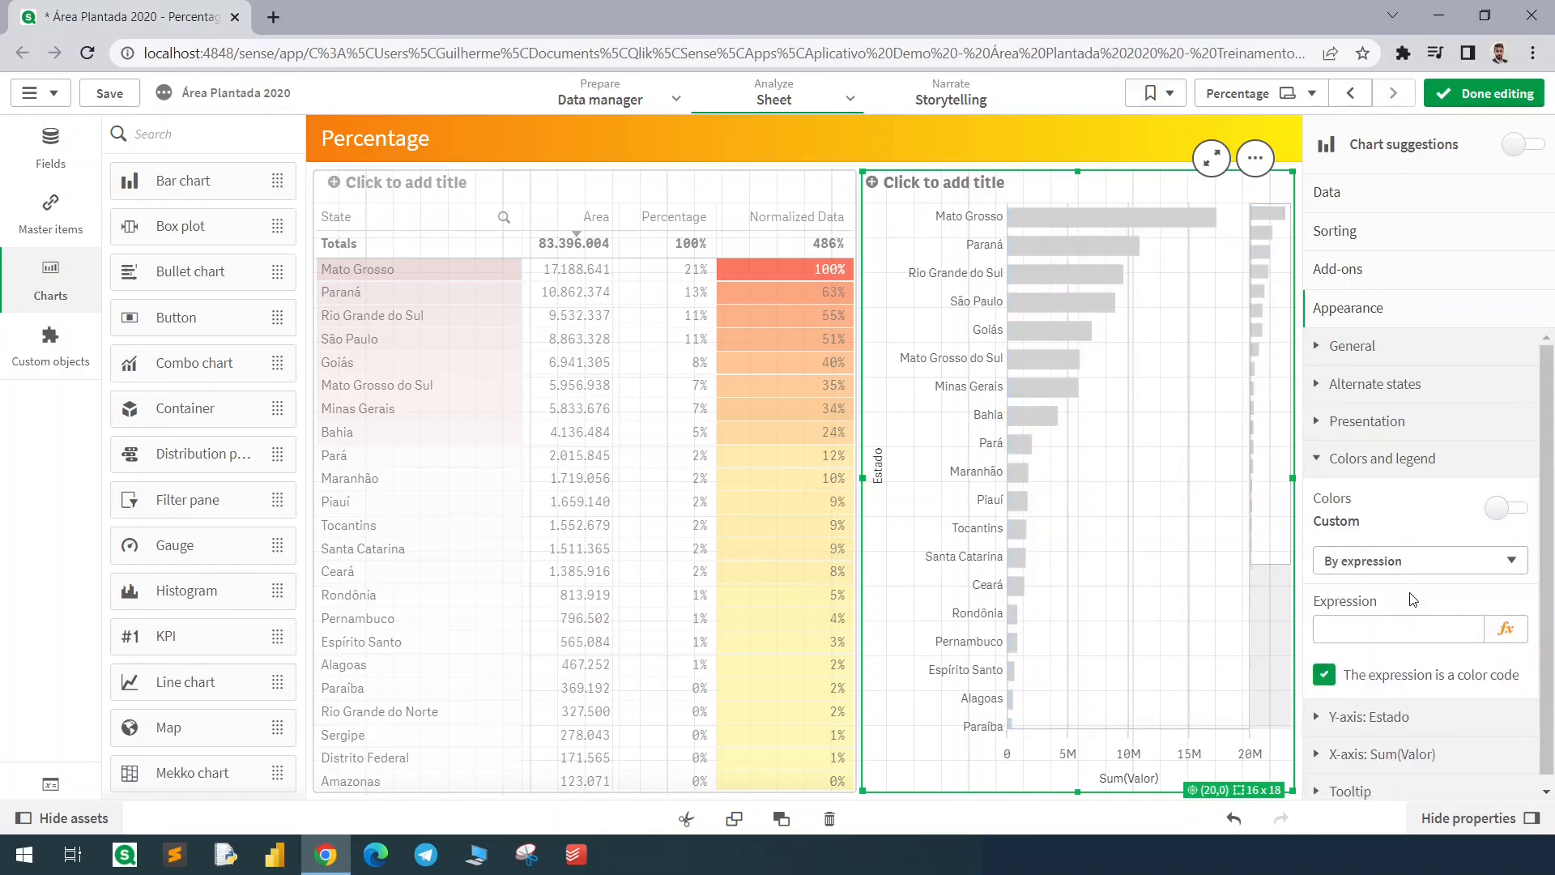
Enter the table's Colormix1 normalization expression with rgb(255,248,153) and rgb(250,63,30) as the bar chart's color expression
{"action": "left_click", "coordinate": [1506, 630]}
{"action": "type", "text": "Colormix1( ( Sum(Valor) - Min(Total Aggr(Sum(Valor),Estado)) ) / ( Max(Total Aggr(Sum(Valor),Estado)) - Min(Total Aggr(Sum(Valor),Estado)) ) ,  rgb(255,248,153),   rgb(250,63,30) )"}
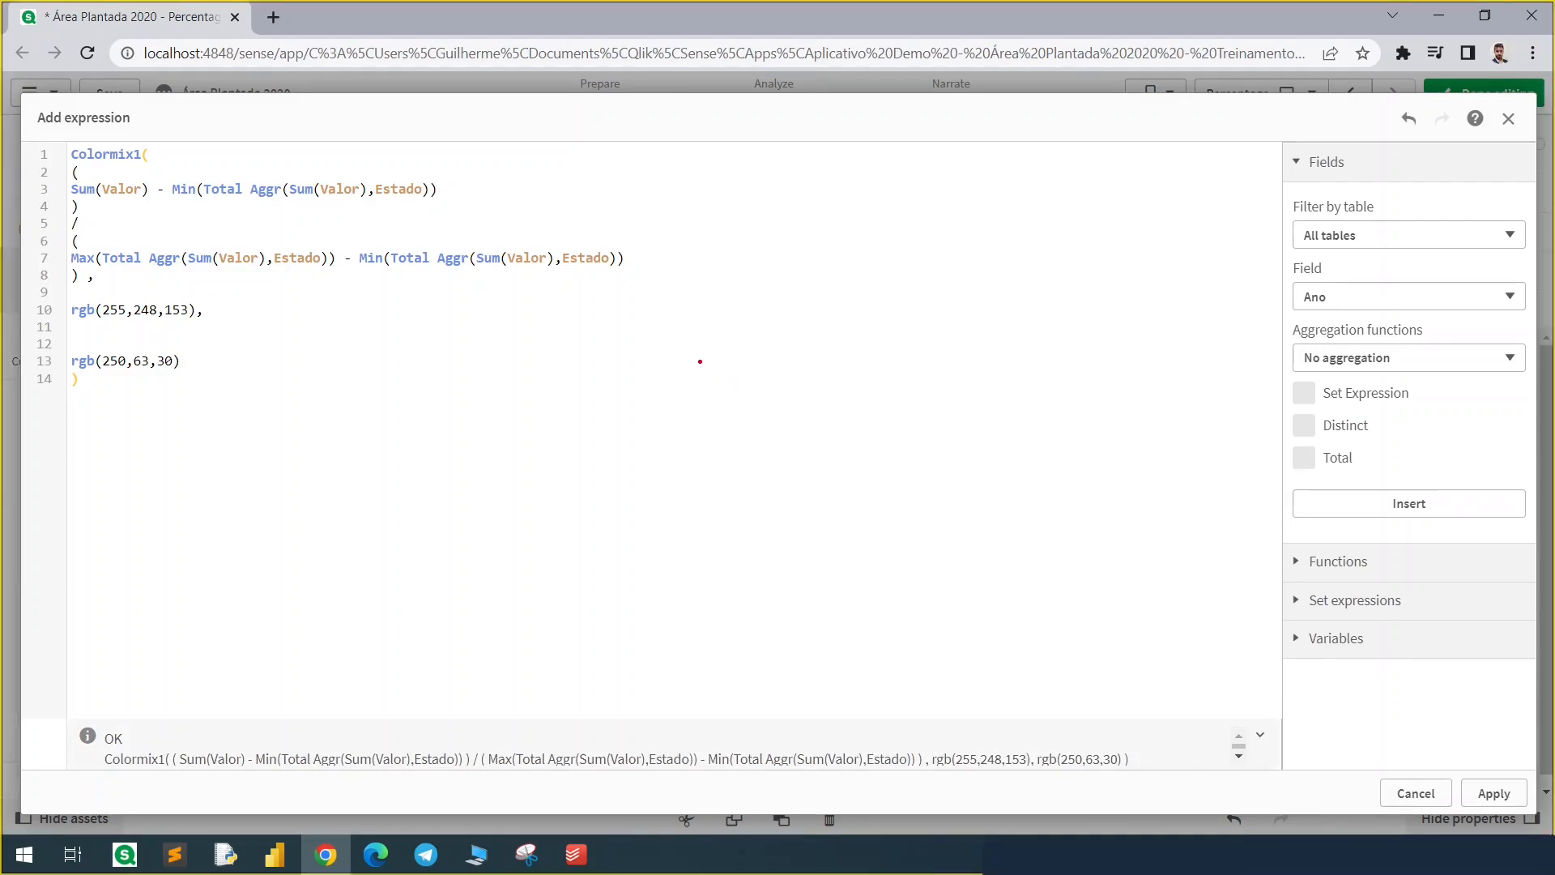
{"action": "left_click_drag", "start_coordinate": [549, 234], "coordinate": [621, 284]}
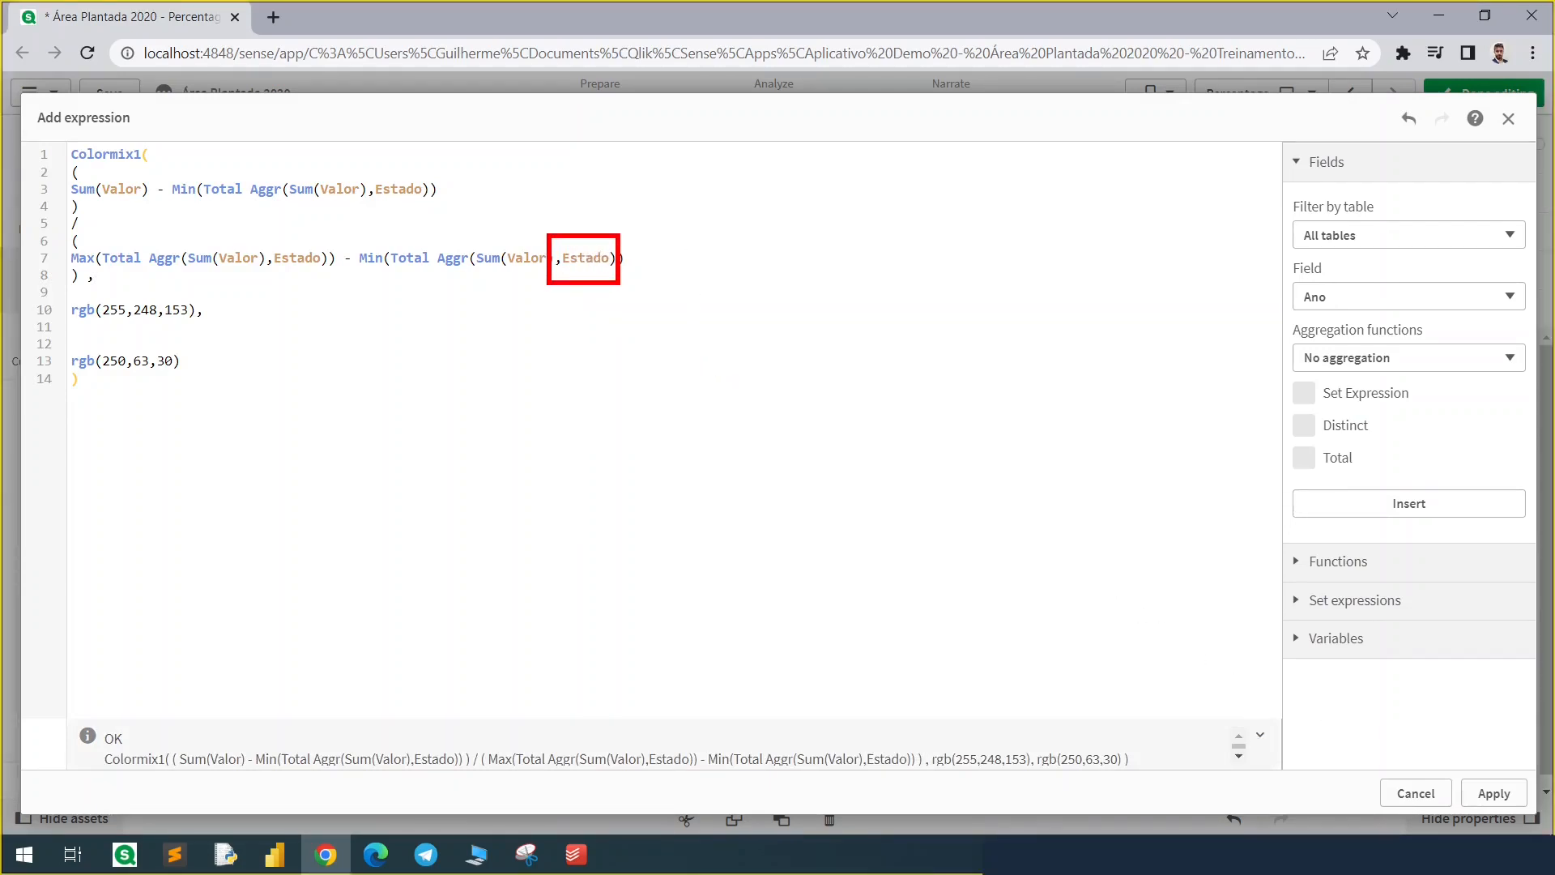
{"action": "left_click_drag", "start_coordinate": [268, 236], "coordinate": [321, 280]}
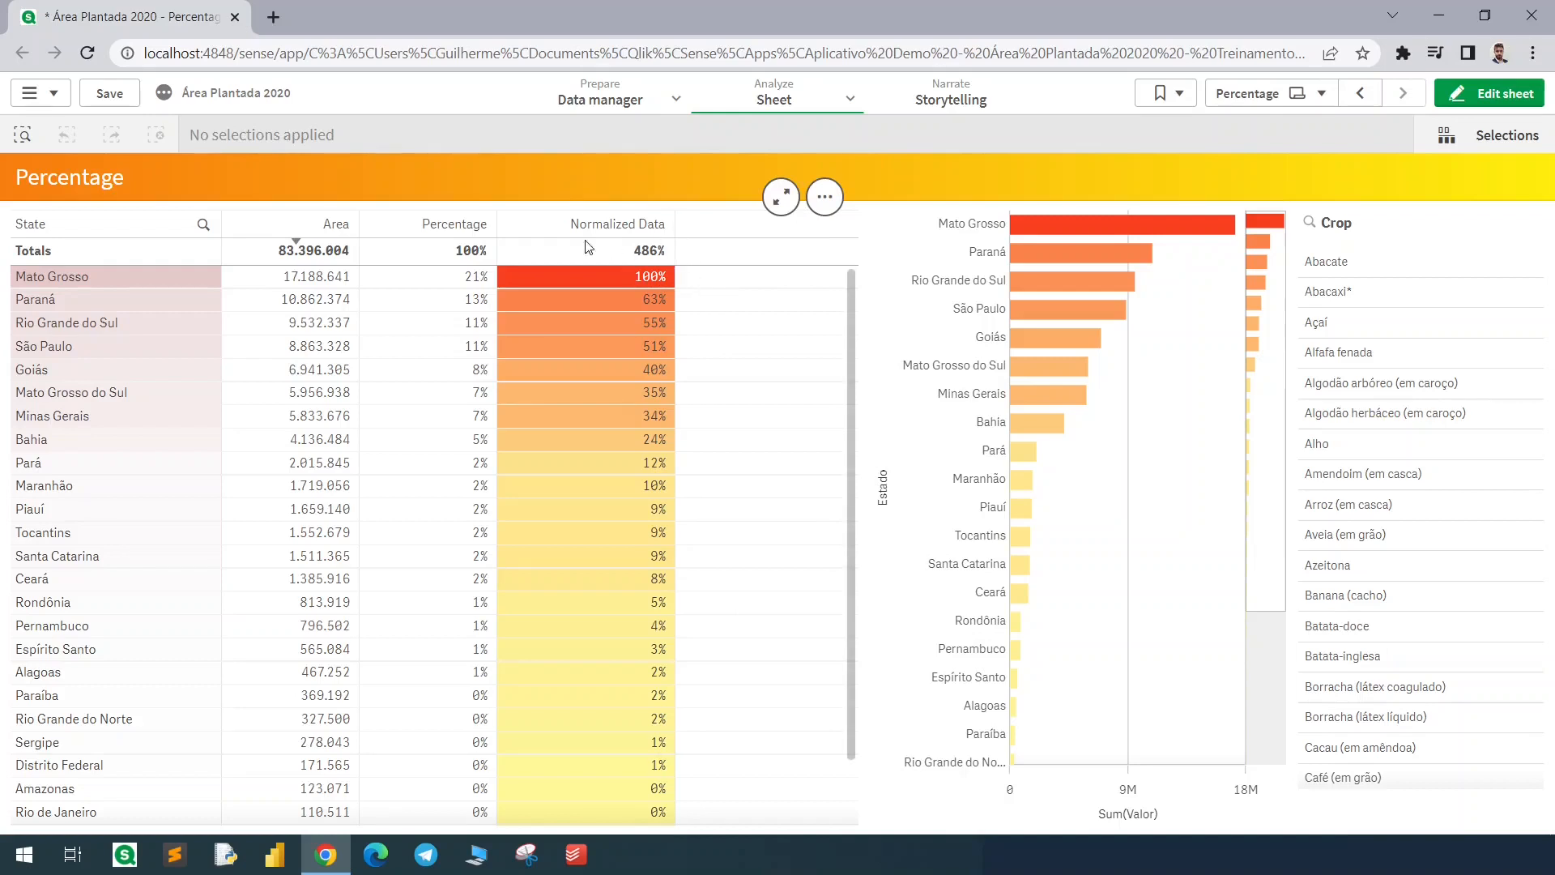
Filter the sheet to the crop Alho to check the gradient colors, and cancel the selection
{"action": "left_click", "coordinate": [1359, 446]}
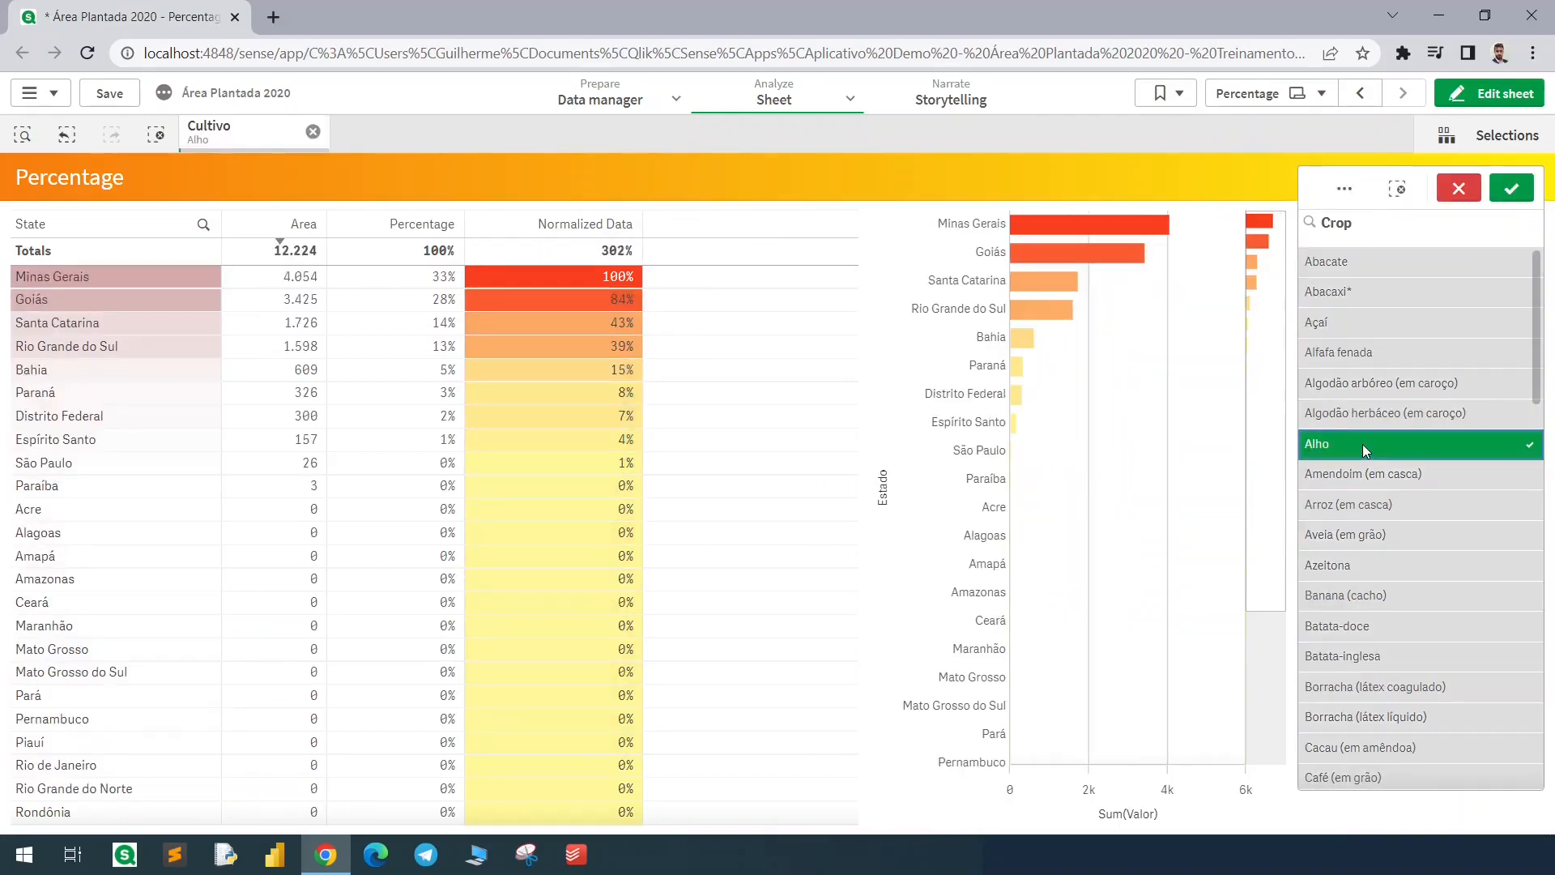
{"action": "key", "text": "Escape"}
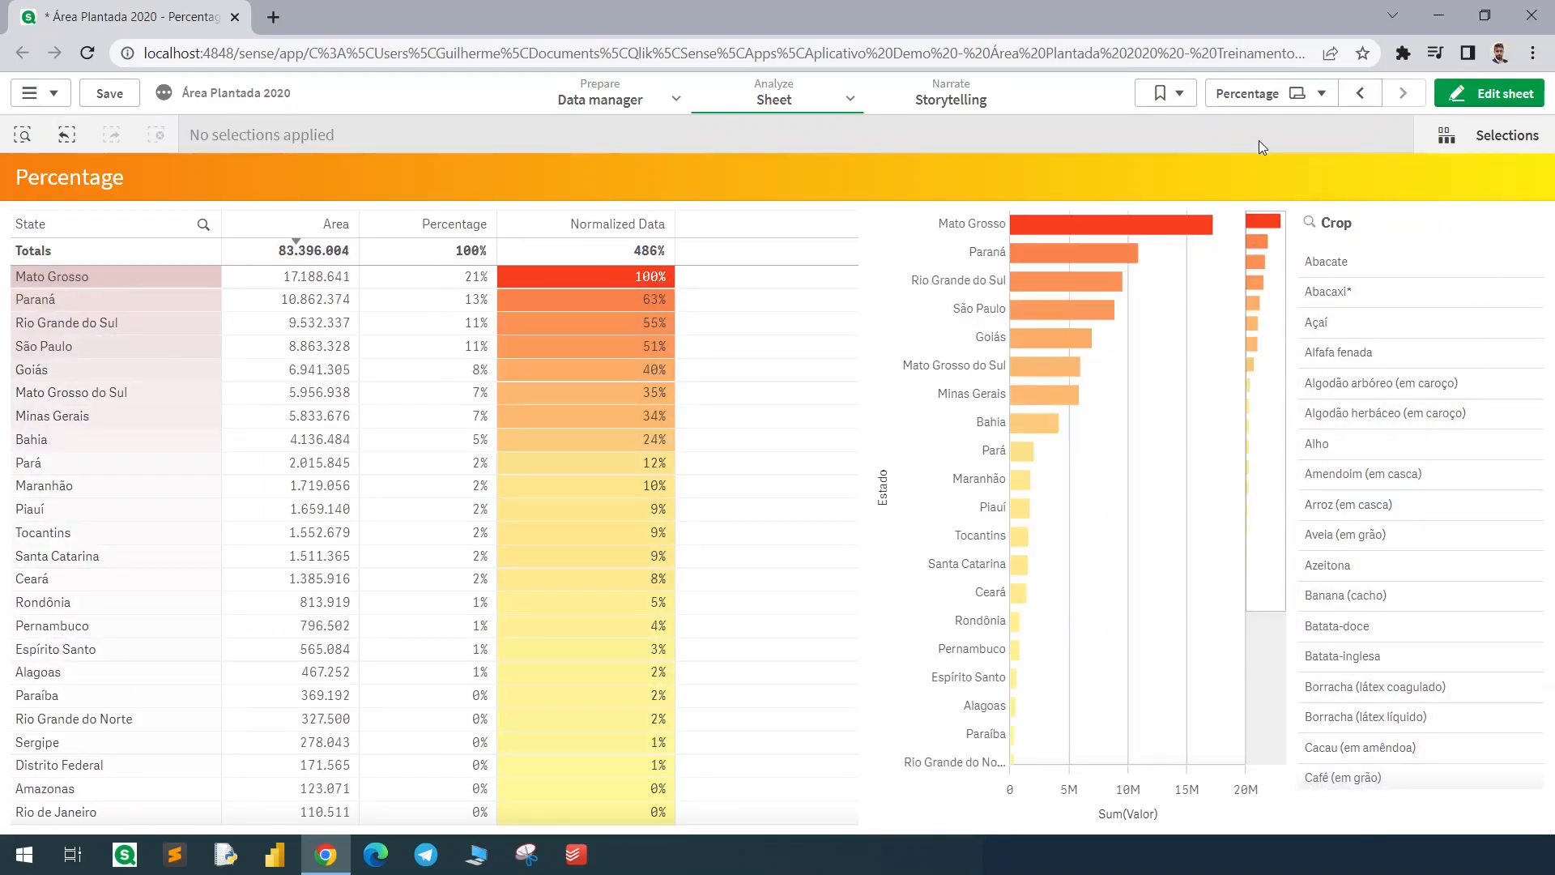